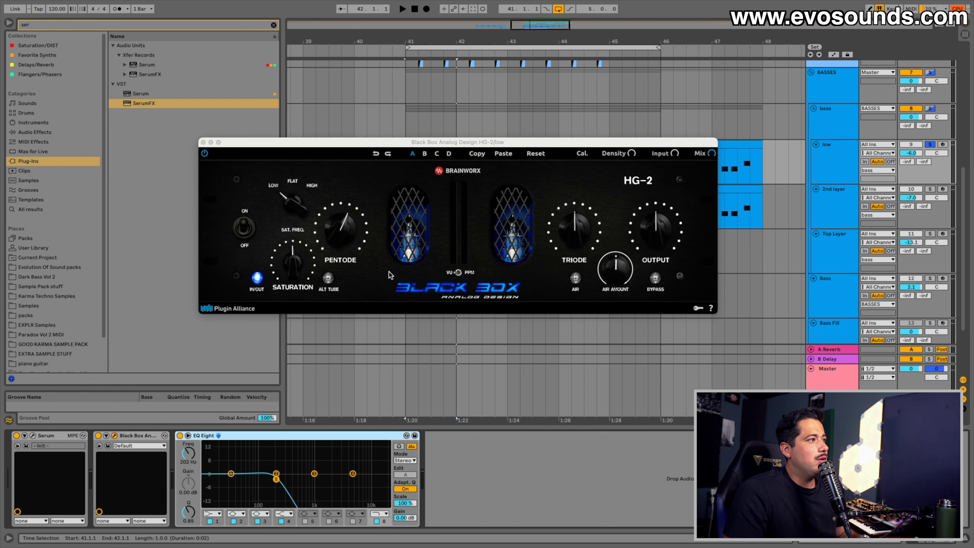
- Set the Black Box HG-2 saturation frequency on the low track to Flat while auditioning the bass, and close the plug-in
key("space")
left_click(299, 194)
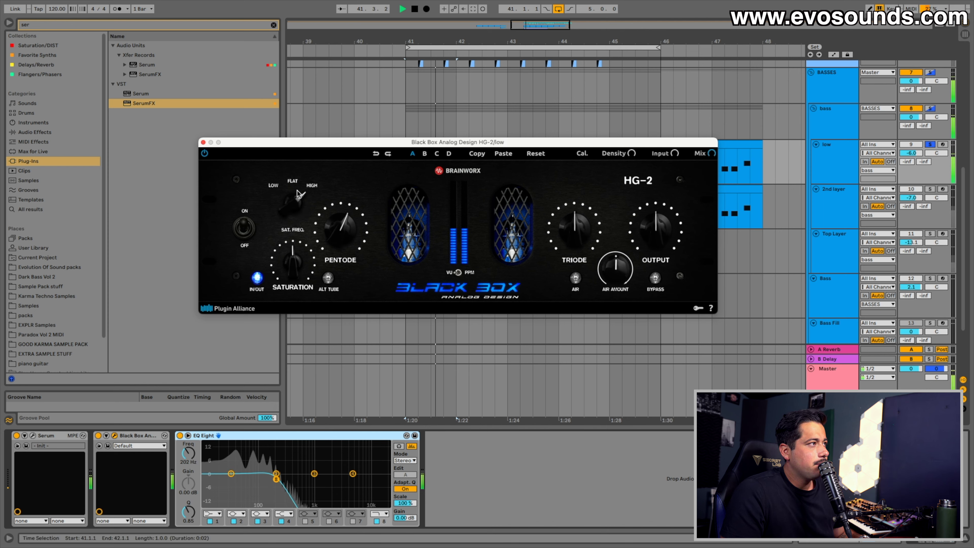
left_click(293, 198)
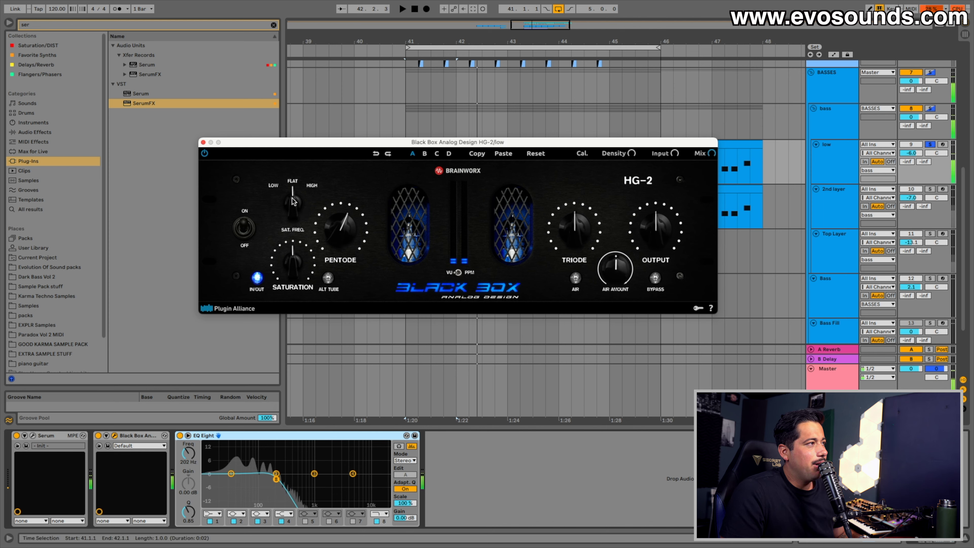
left_click_drag(292, 199, 280, 222)
key("space")
key("space")
left_click(302, 196)
left_click_drag(302, 195, 299, 199)
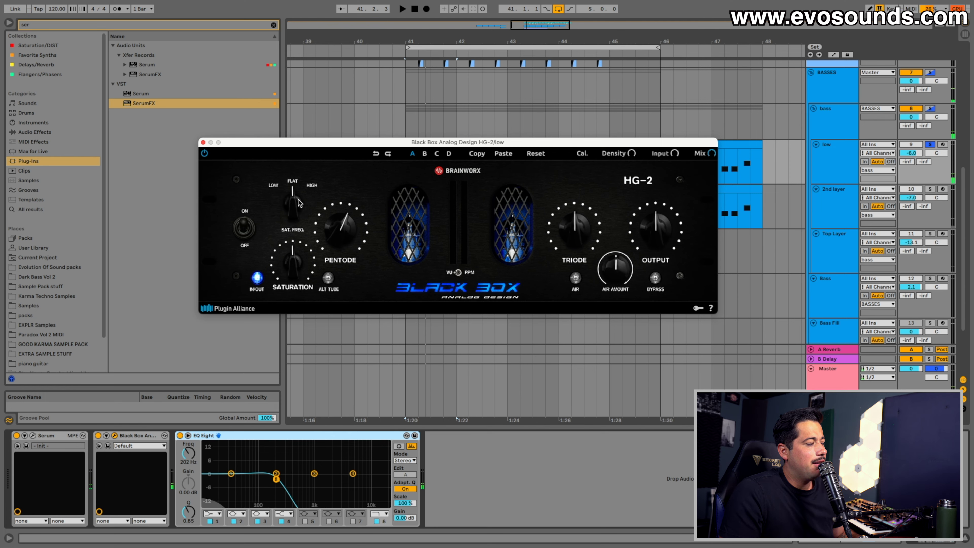
key("space")
key("space")
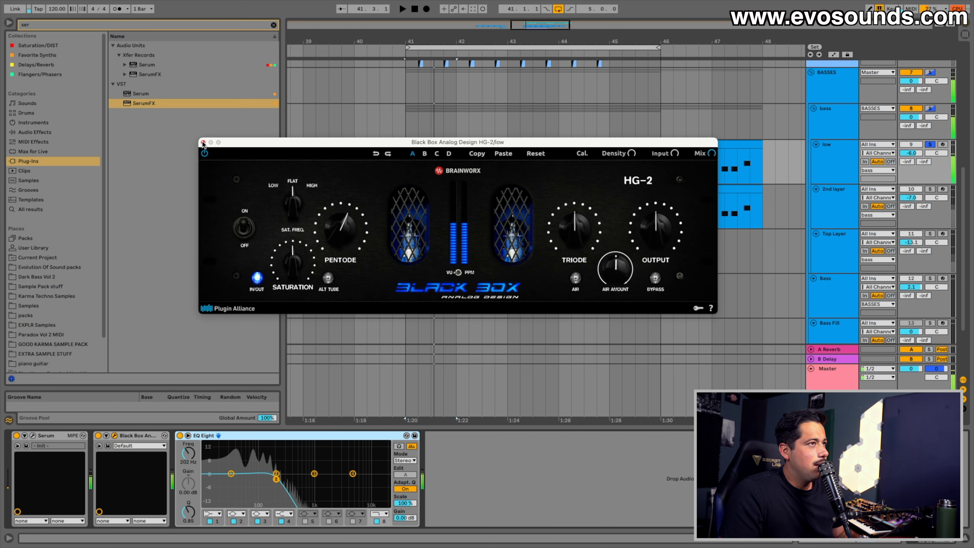
left_click(203, 142)
- Lower the low track's EQ Eight high-cut to 163 Hz with a Q of 0.75 and audition it
left_click(188, 436)
left_click(188, 436)
left_click_drag(276, 479, 271, 481)
key("space")
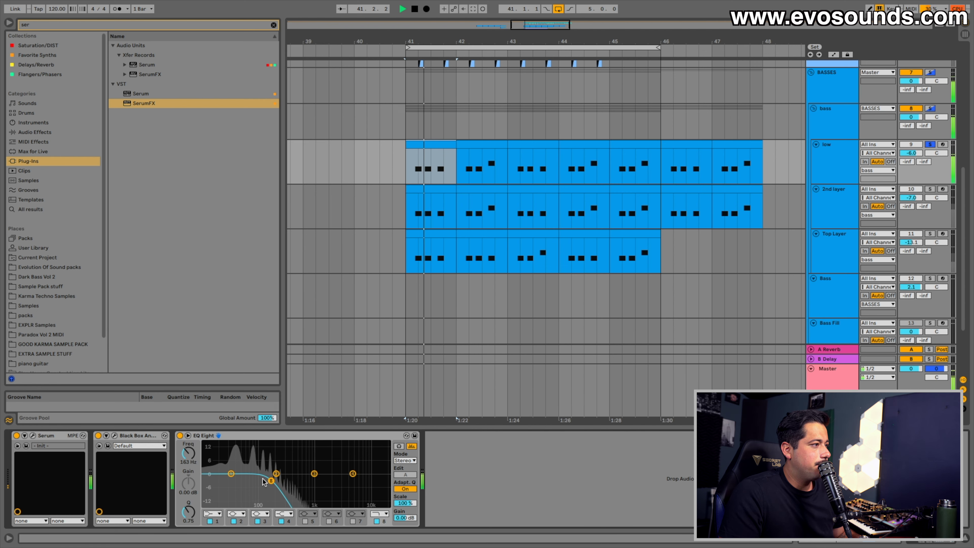
key("space")
- Open the low track's Serum and assign Env 3 to the global master tuning in the modulation matrix
left_click(33, 435)
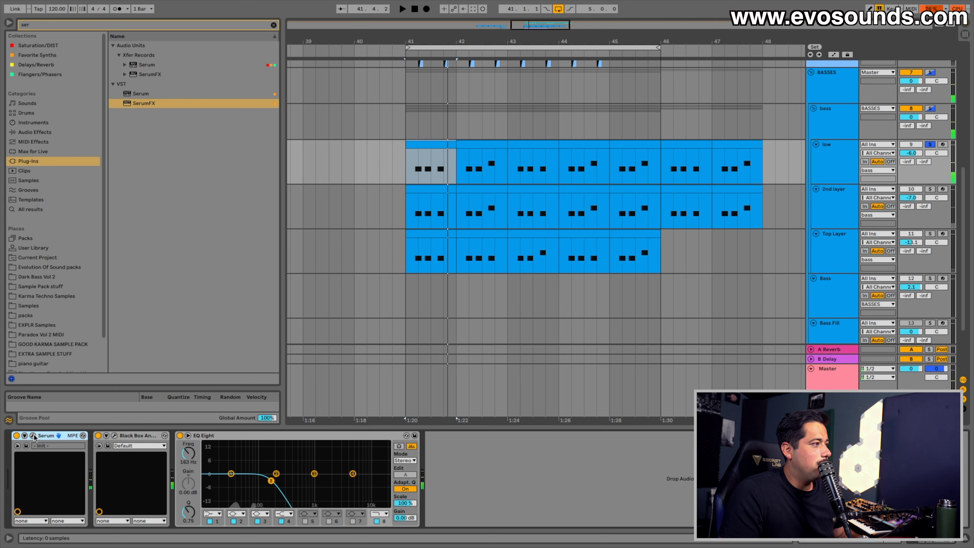
left_click(280, 336)
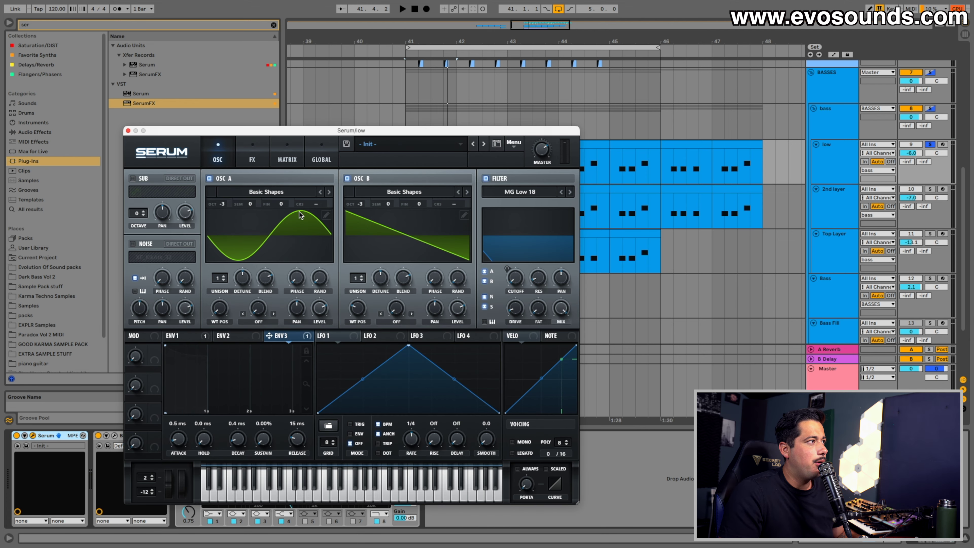
left_click(285, 165)
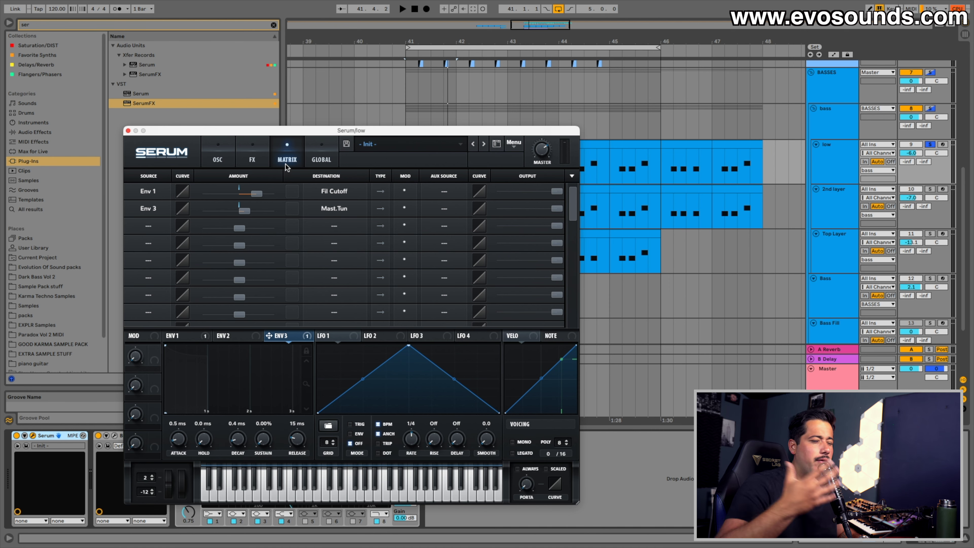
left_click(170, 210)
left_click(196, 264)
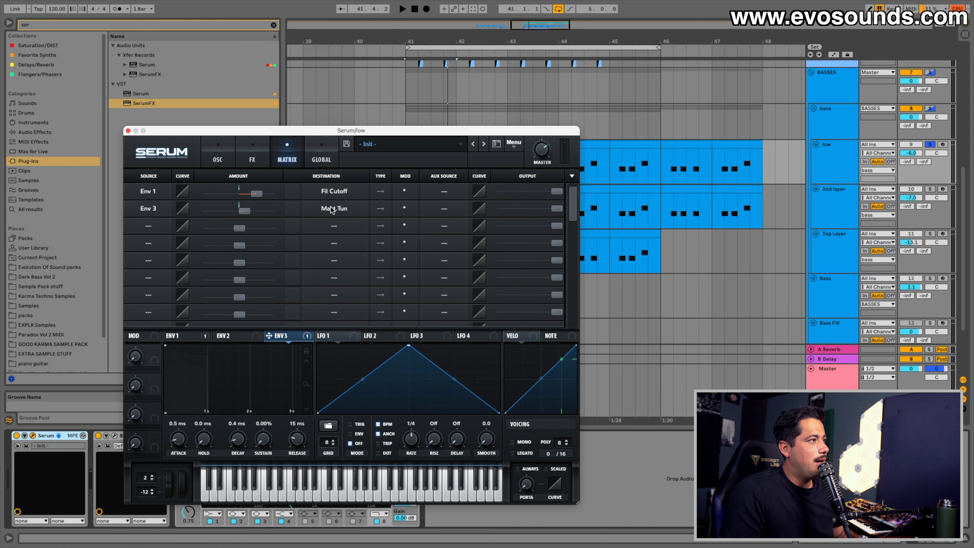
left_click(314, 209)
mouse_move(326, 299)
left_click(413, 299)
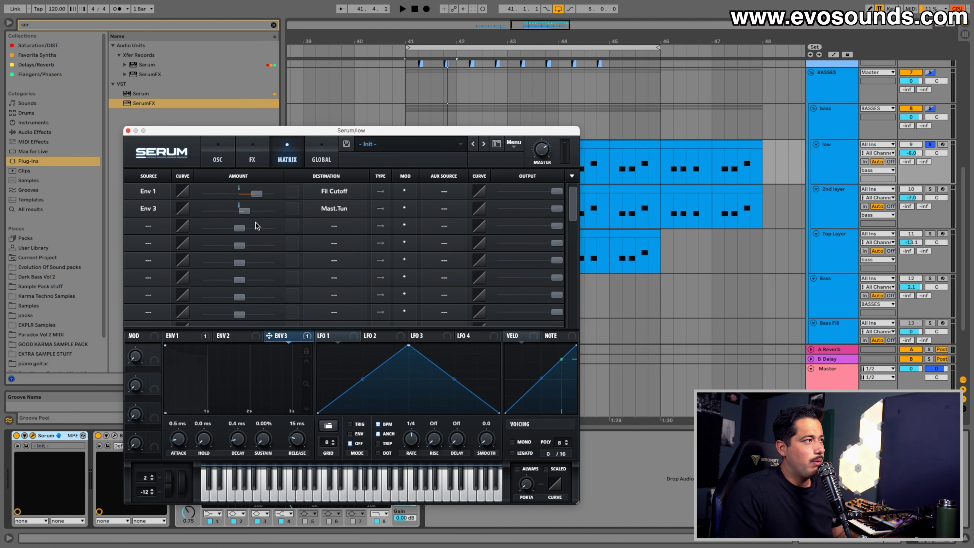
- Raise the Env 3 master tuning amount slightly and set Env 3's decay and release to 0.0 ms during playback
left_click_drag(252, 217, 255, 216)
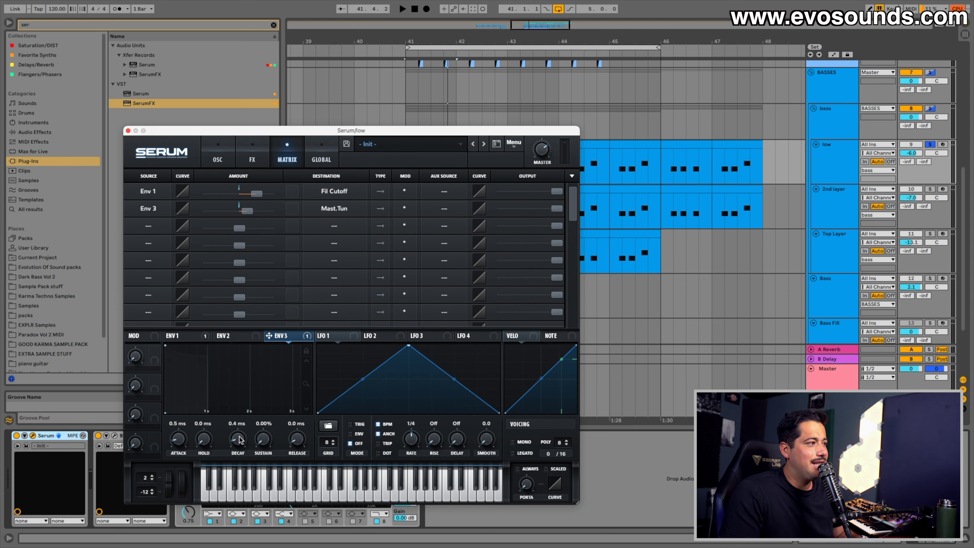
key("space")
left_click_drag(241, 418, 236, 428)
key("space")
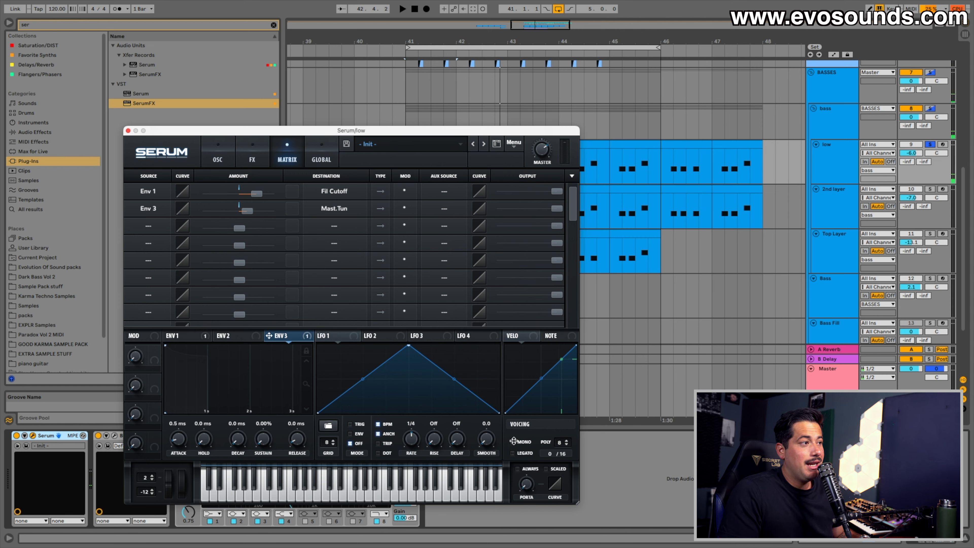
- Enable Mono and Legato voicing in the low track's Serum, return to the oscillators and close the synth
left_click(512, 453)
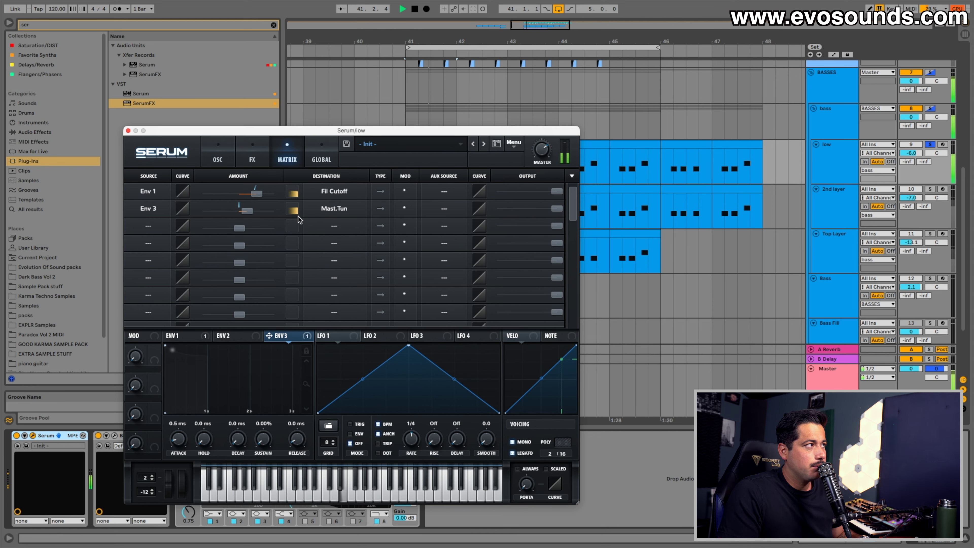
left_click(217, 154)
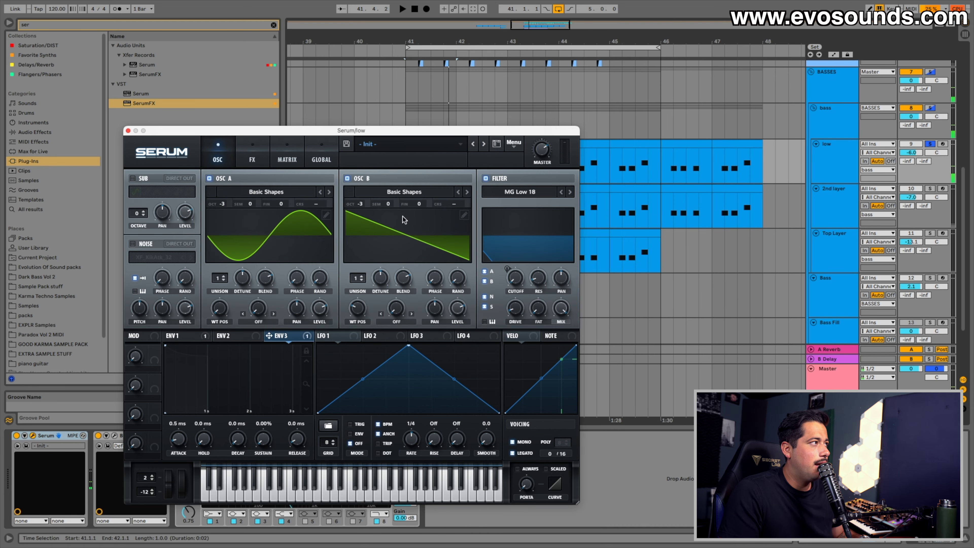
left_click(128, 131)
- Compare the BASSES group's sound with Supercharger GT bypassed and active
left_click(816, 115)
left_click(829, 89)
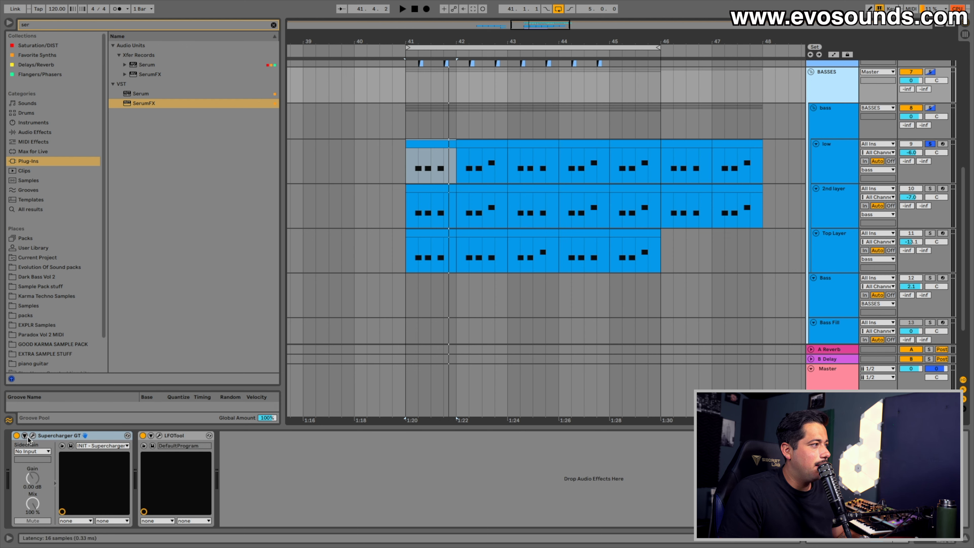
left_click(16, 436)
key("space")
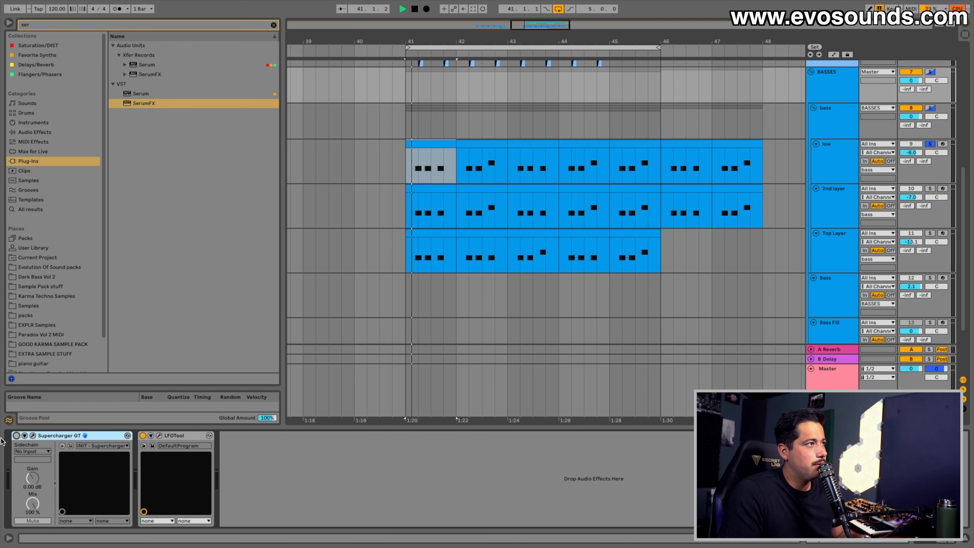
left_click(16, 436)
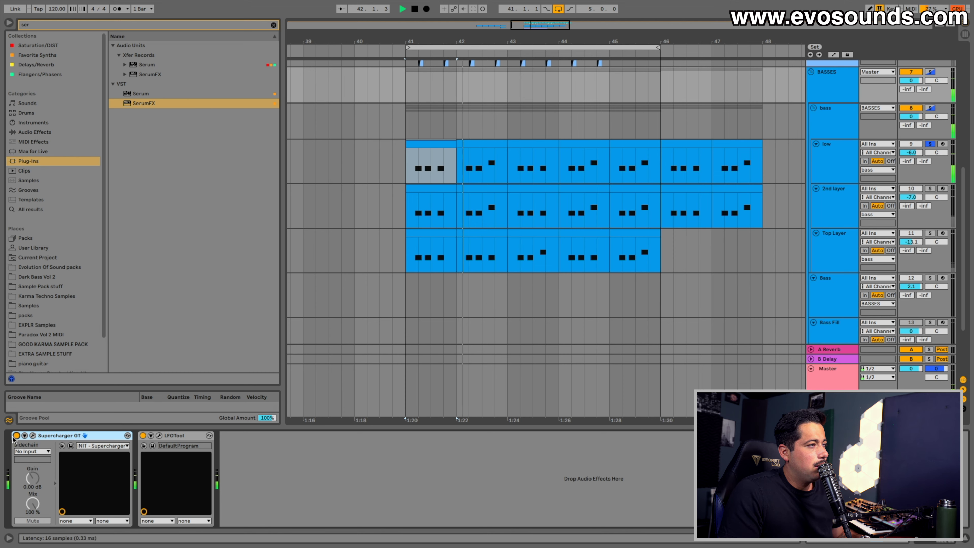
- Solo the 2nd layer track, inspect Env 1 in its Serum, and play its first clip
left_click(930, 189)
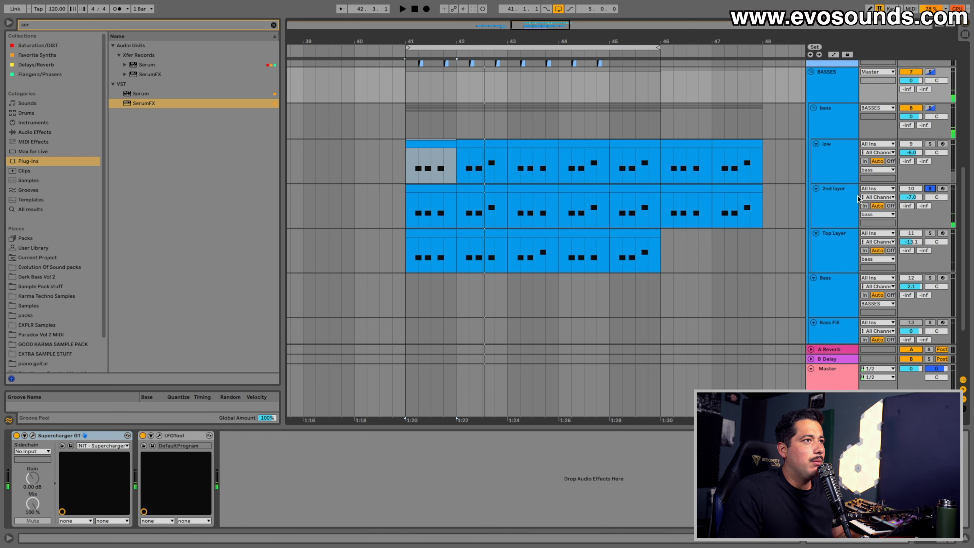
left_click(33, 436)
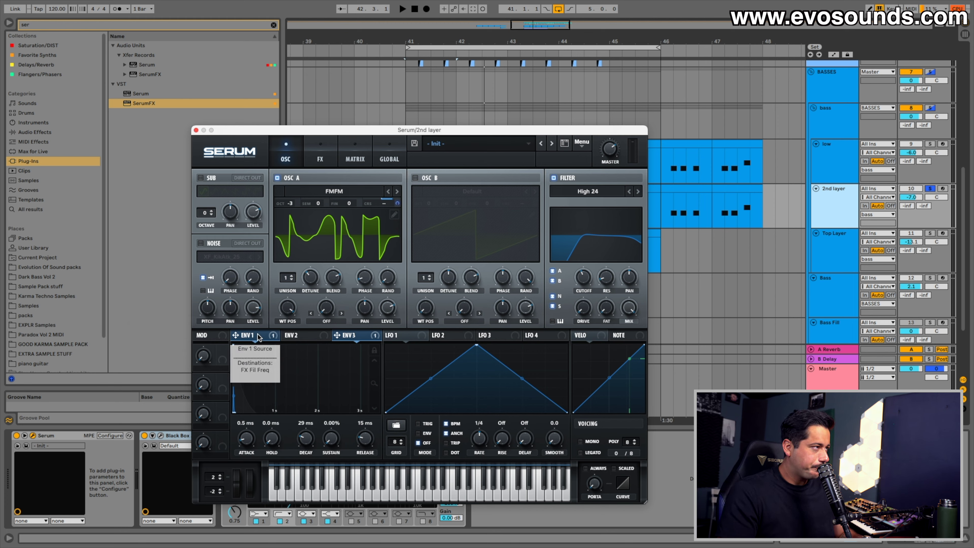
left_click(246, 335)
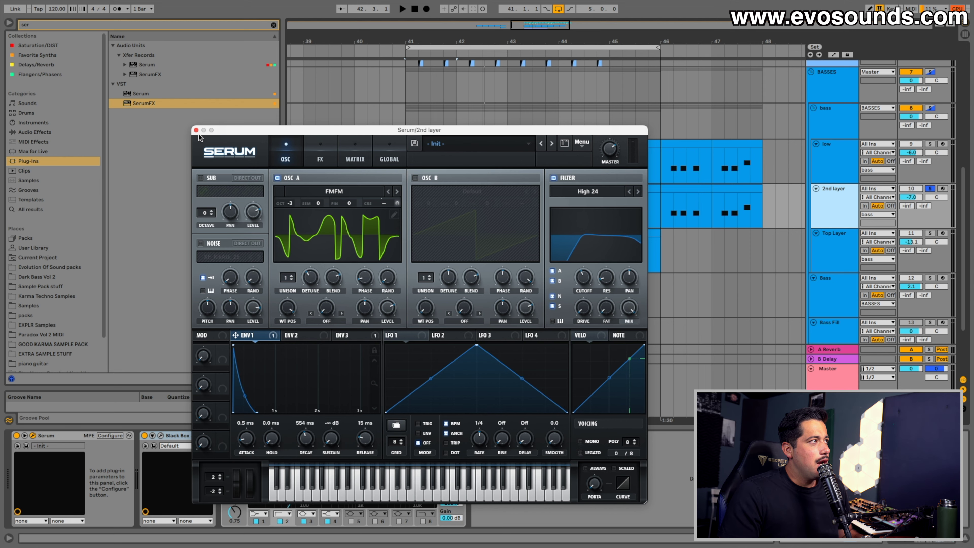
left_click(196, 131)
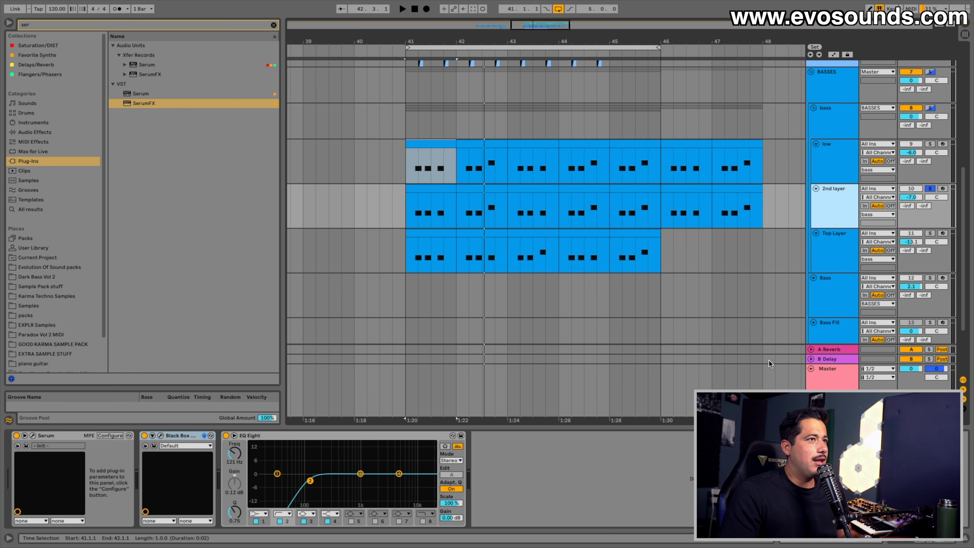
left_click(431, 186)
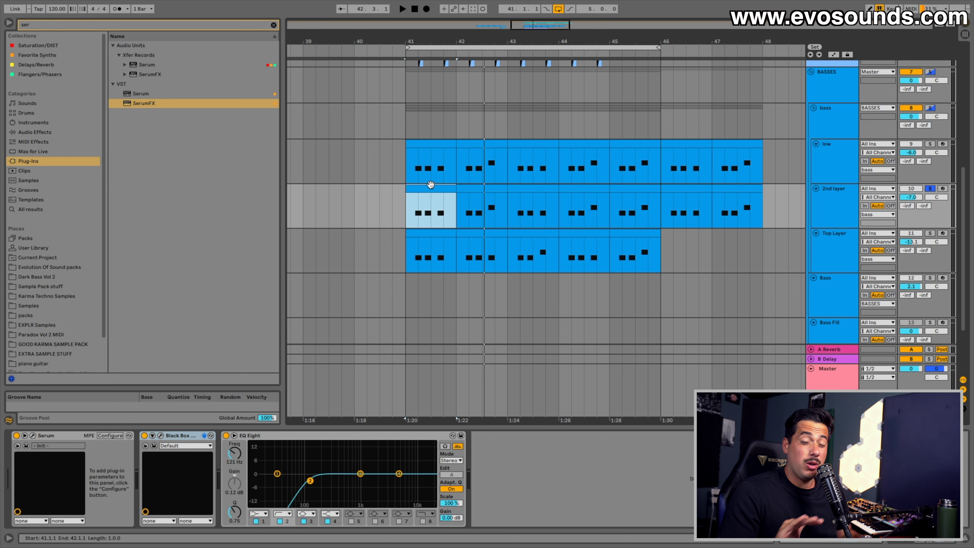
key("space")
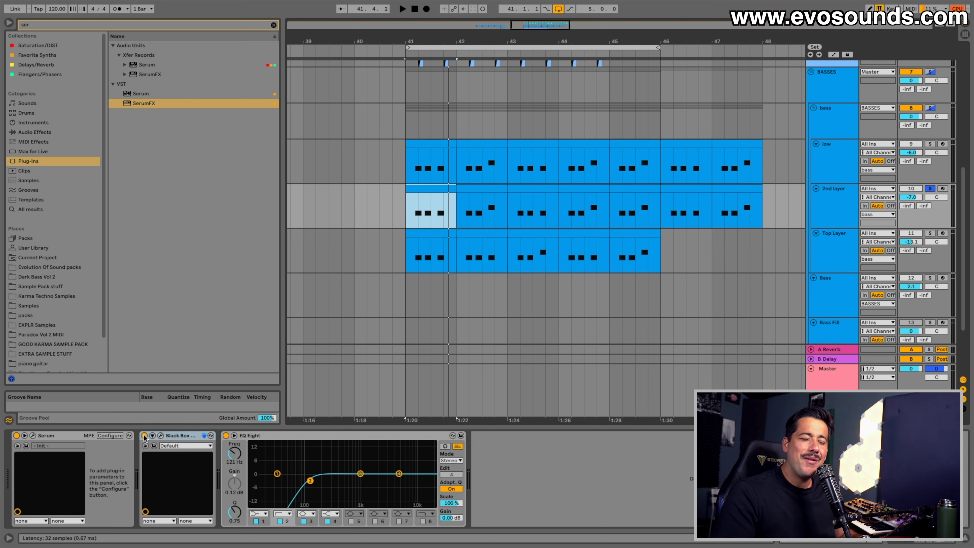
- Open the 2nd layer's Serum, review its effects page, and reset the synth to the init preset
left_click(33, 435)
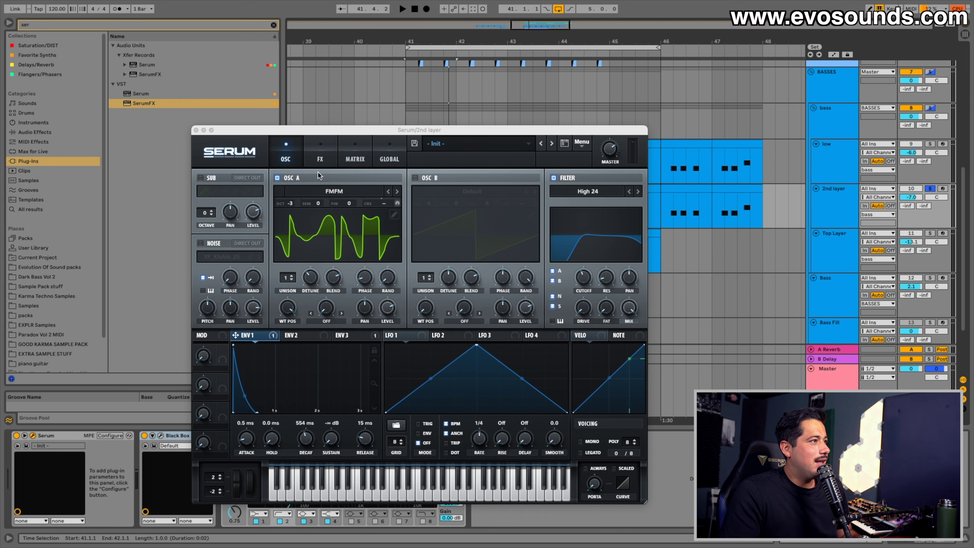
left_click(320, 159)
left_click(285, 158)
left_click(581, 142)
left_click(609, 204)
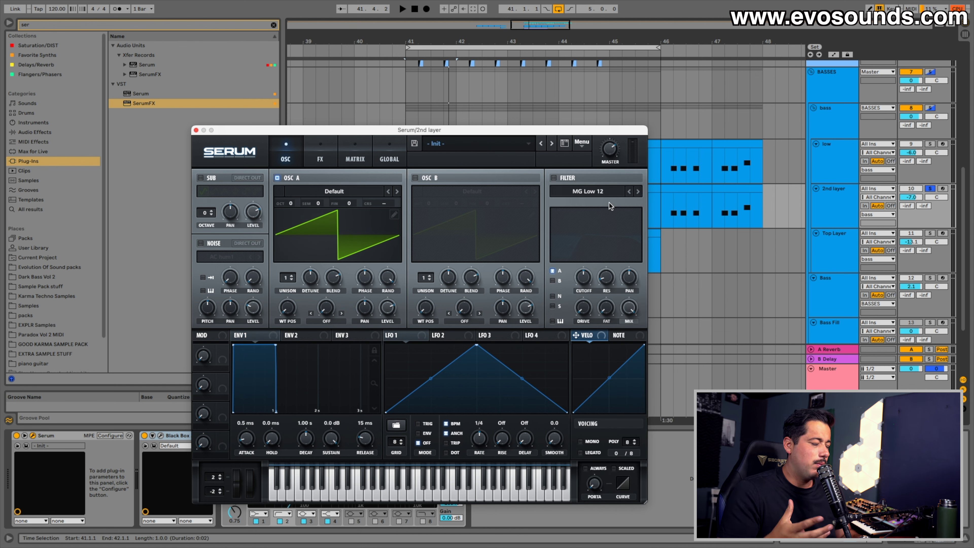
- Load the FFT_Add_2nds wavetable into oscillator A and set its octave to -3
left_click(354, 194)
mouse_move(330, 216)
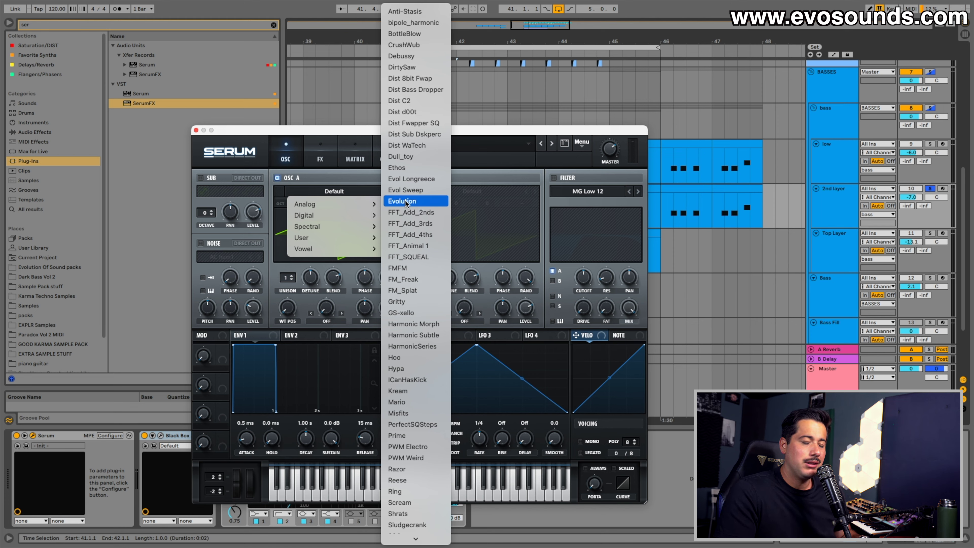
left_click(400, 215)
key("space")
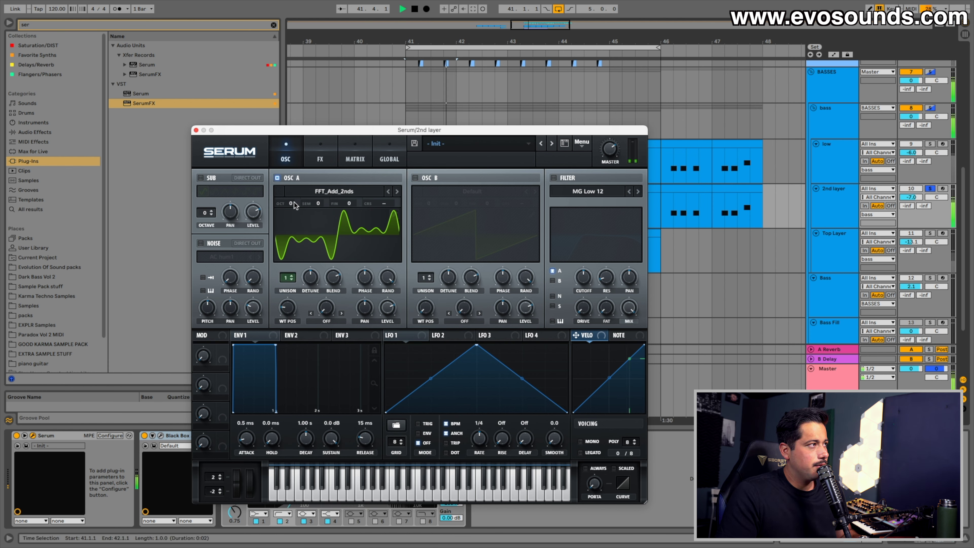
key("space")
left_click_drag(295, 205, 297, 256)
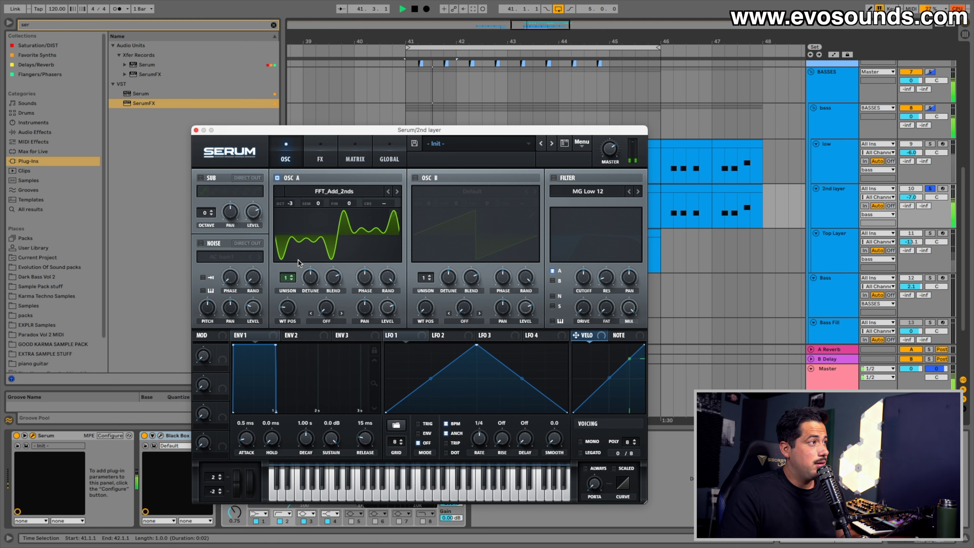
- Bypass the 2nd layer's Black Box plug-in and turn down oscillator A's random phase
left_click(144, 435)
left_click_drag(388, 278, 307, 342)
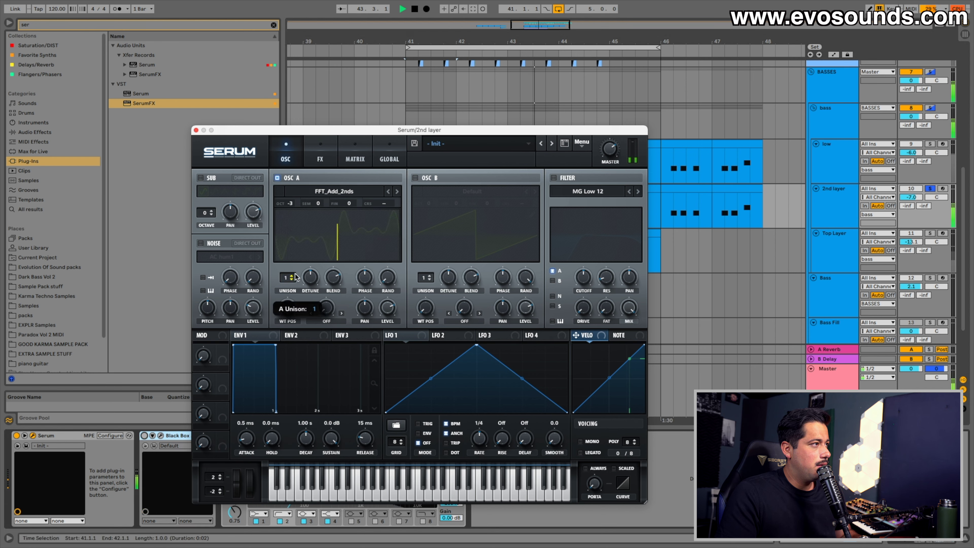
key("space")
- Shape Env 1 with sustain fully down and a decay of 431 ms, and audition the result
left_click_drag(326, 435, 304, 437)
key("space")
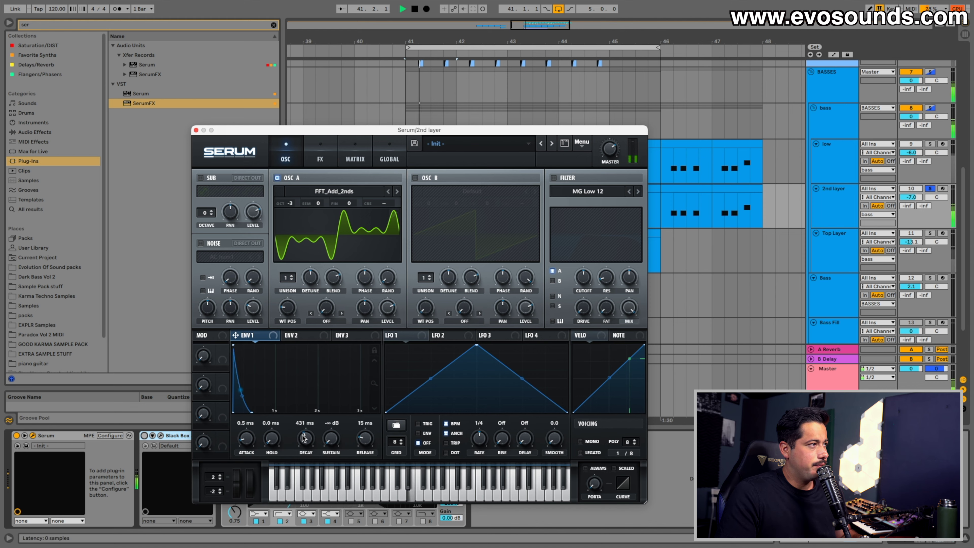
key("space")
- Set Env 3 to 0% sustain and 88 ms decay, and route it to the global master tuning in the modulation matrix
left_click(347, 336)
left_click_drag(331, 438, 292, 452)
left_click(347, 162)
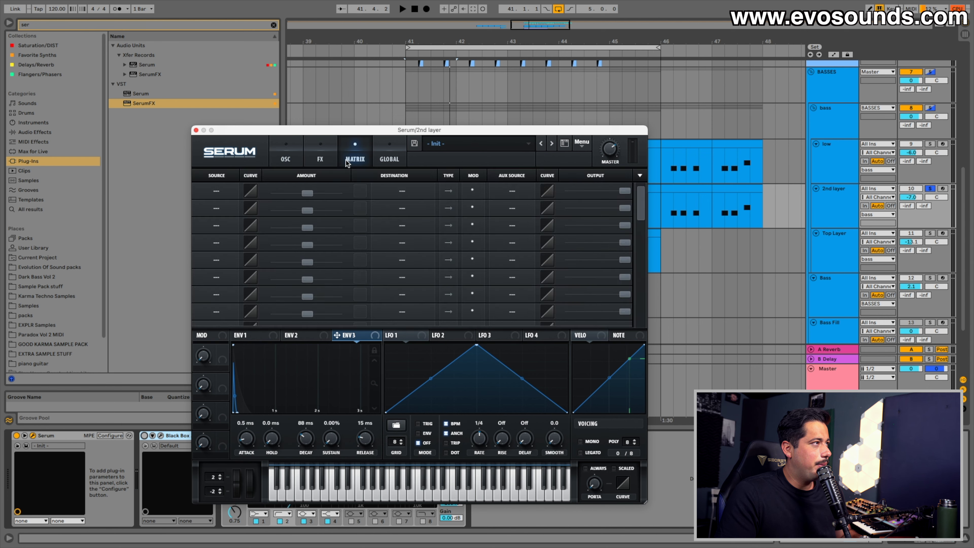
left_click(208, 188)
left_click(217, 238)
left_click(402, 191)
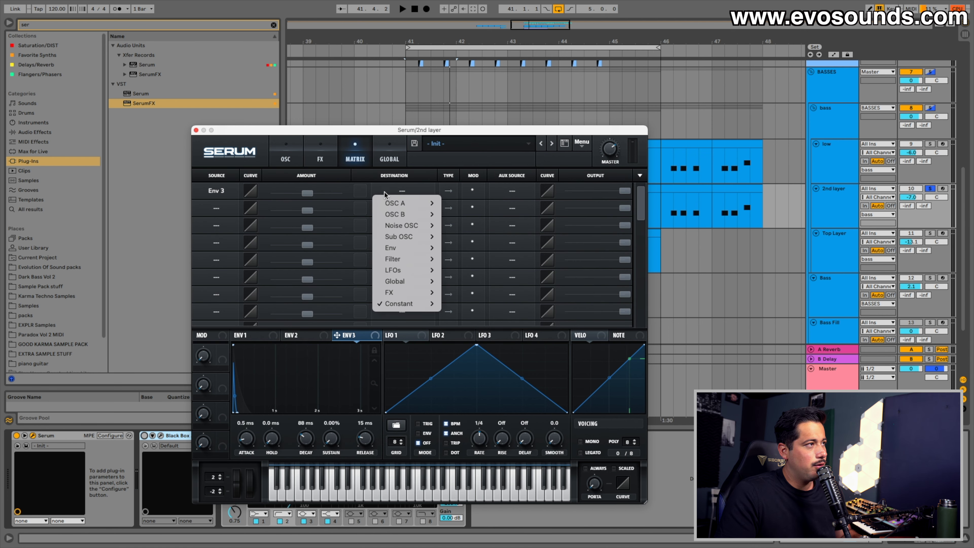
mouse_move(406, 282)
left_click(460, 282)
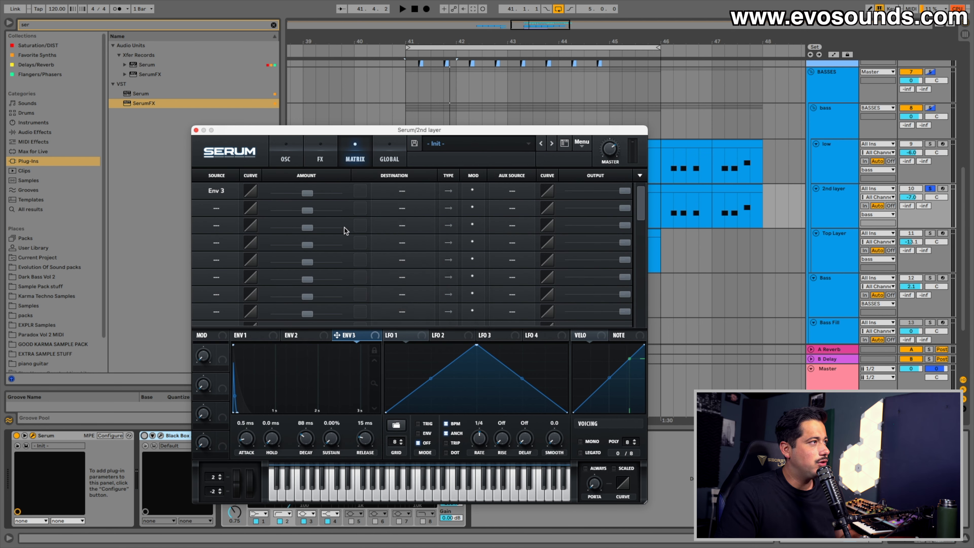
- Raise the Env 3 master tuning amount to about 19 and shorten Env 3's decay to 41 ms during playback
key("space")
left_click_drag(307, 192, 323, 197)
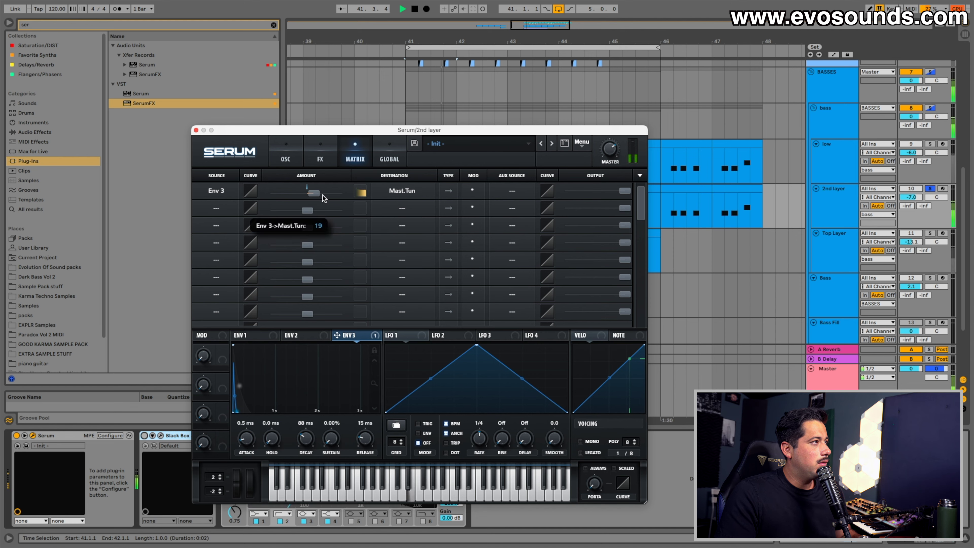
left_click_drag(306, 438, 313, 446)
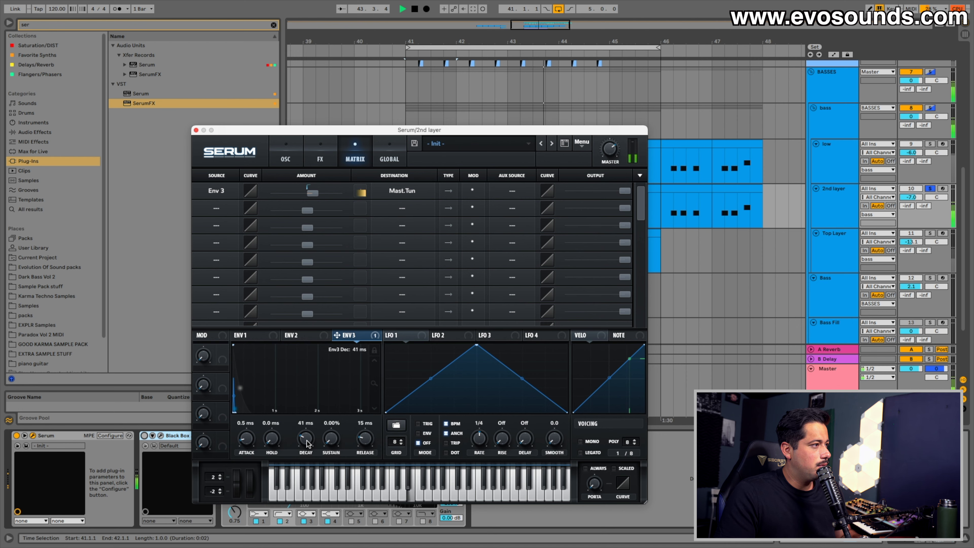
- Raise the Env 3 master tuning amount to 29 and lengthen Env 1's decay to 461 ms during playback
key("space")
left_click_drag(315, 194, 317, 195)
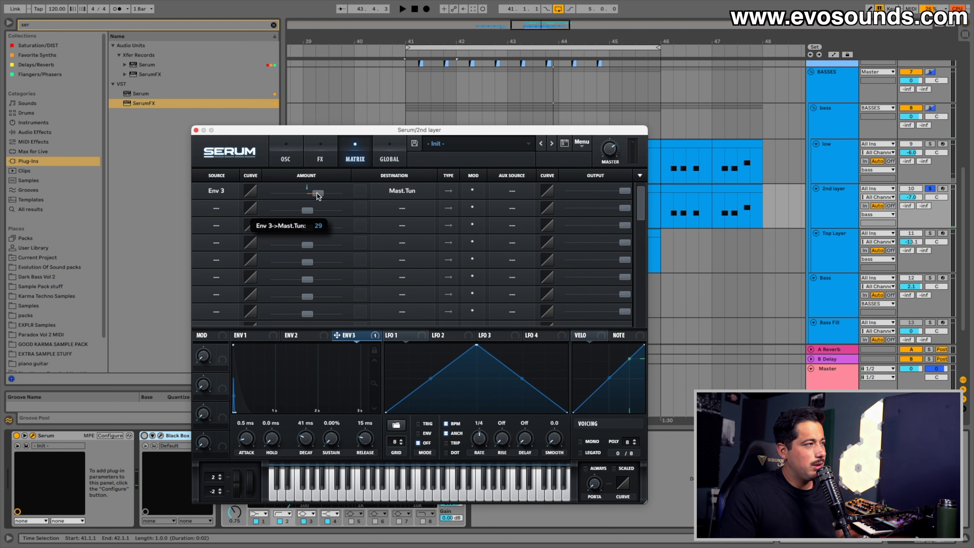
key("space")
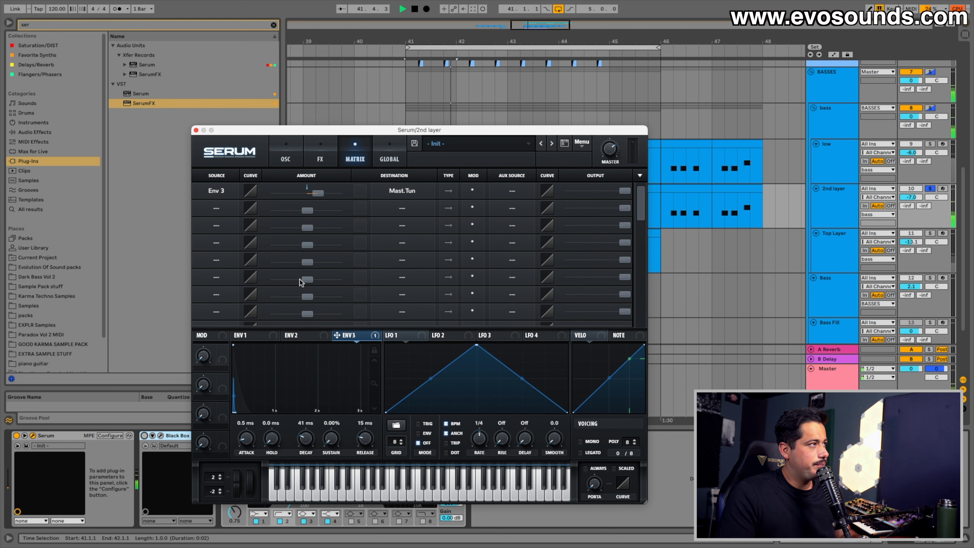
left_click(286, 157)
left_click(246, 335)
left_click_drag(303, 433, 304, 430)
key("space")
- Turn on the MG Low 12 filter, lower its cutoff, and modulate the cutoff with Env 1 by 73
left_click(570, 177)
left_click_drag(580, 276, 581, 308)
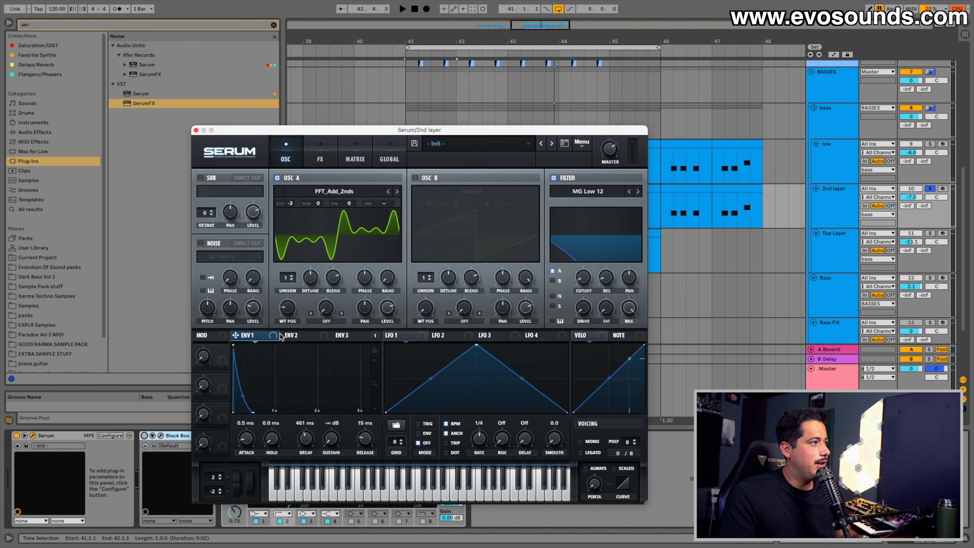
left_click_drag(277, 340, 575, 282)
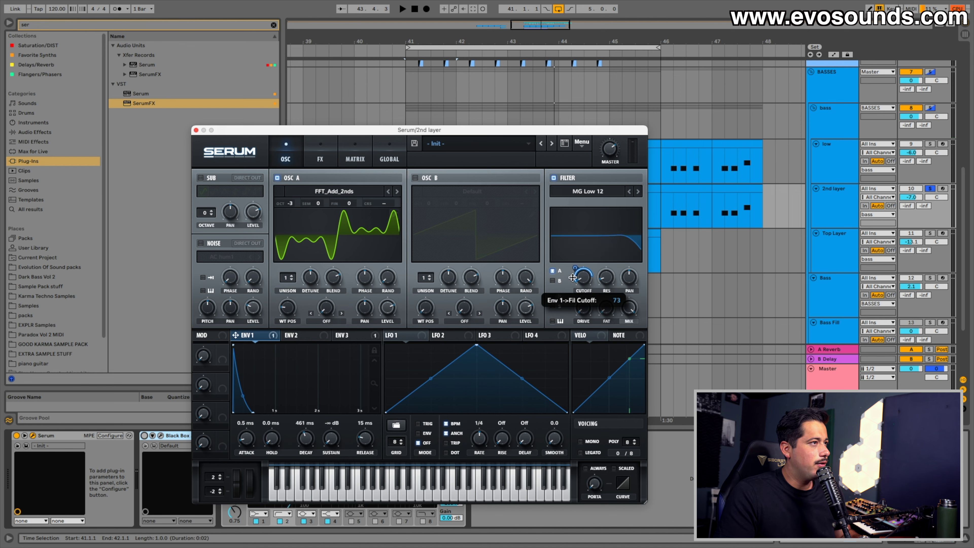
- Lengthen Env 1's decay to 684 ms while the bass plays
key("space")
left_click_drag(314, 447, 317, 441)
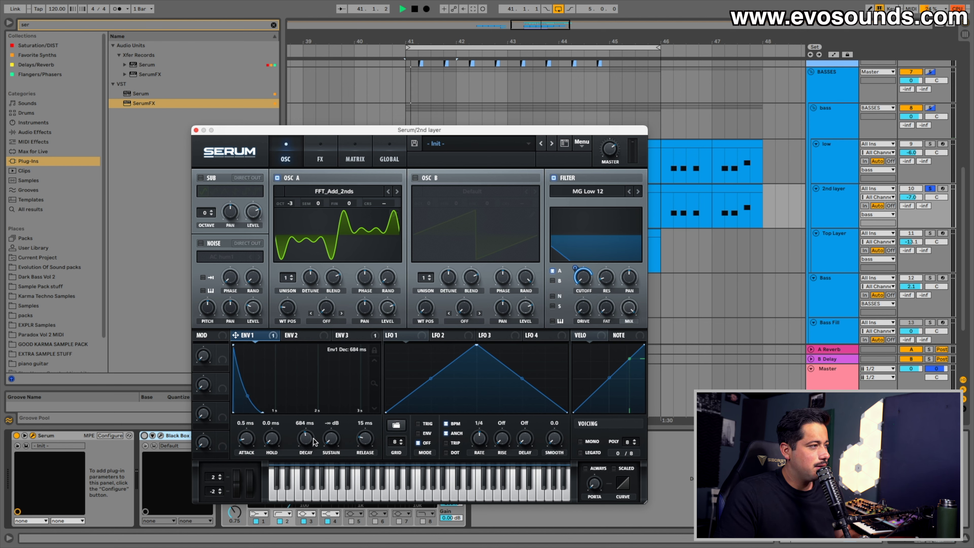
- Enable the compressor effect in multiband mode and audition the bass
left_click(321, 159)
key("space")
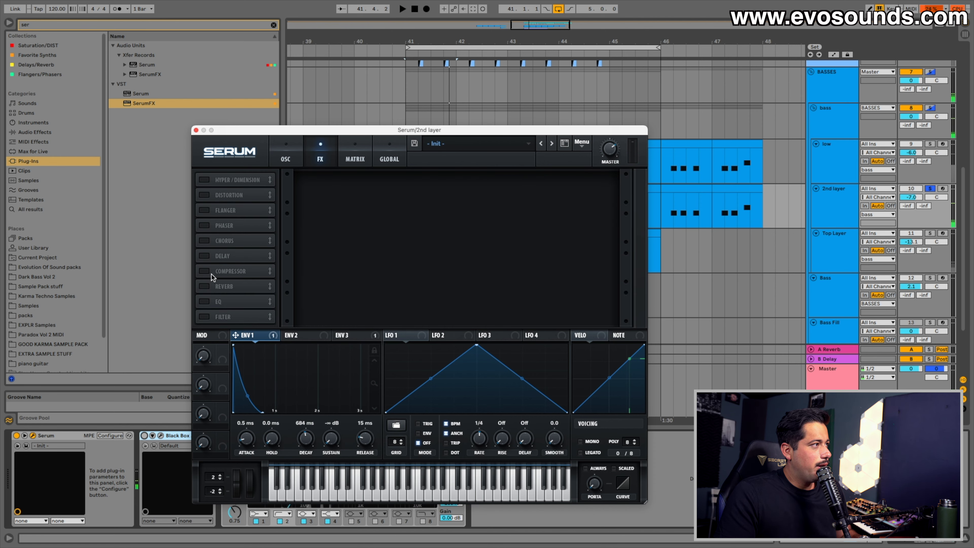
left_click(204, 272)
left_click(511, 199)
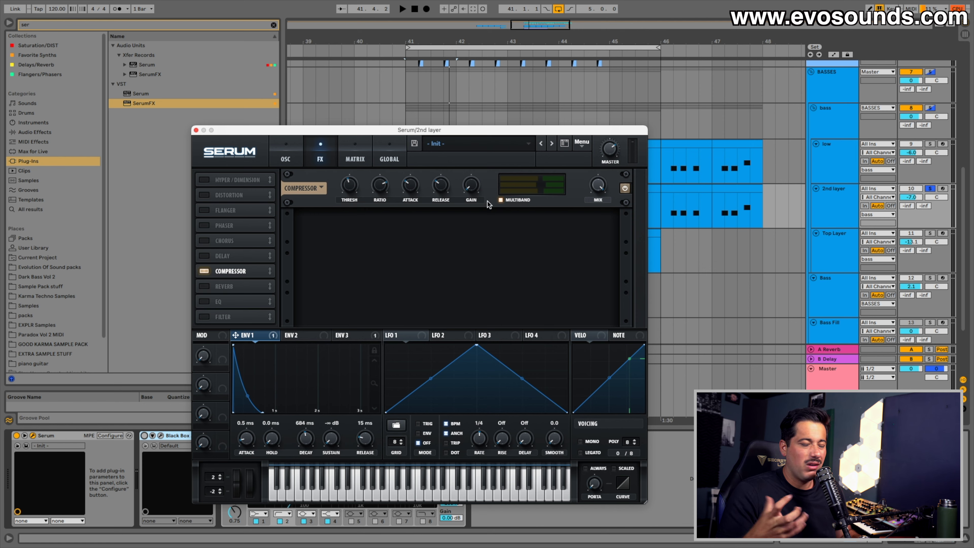
key("space")
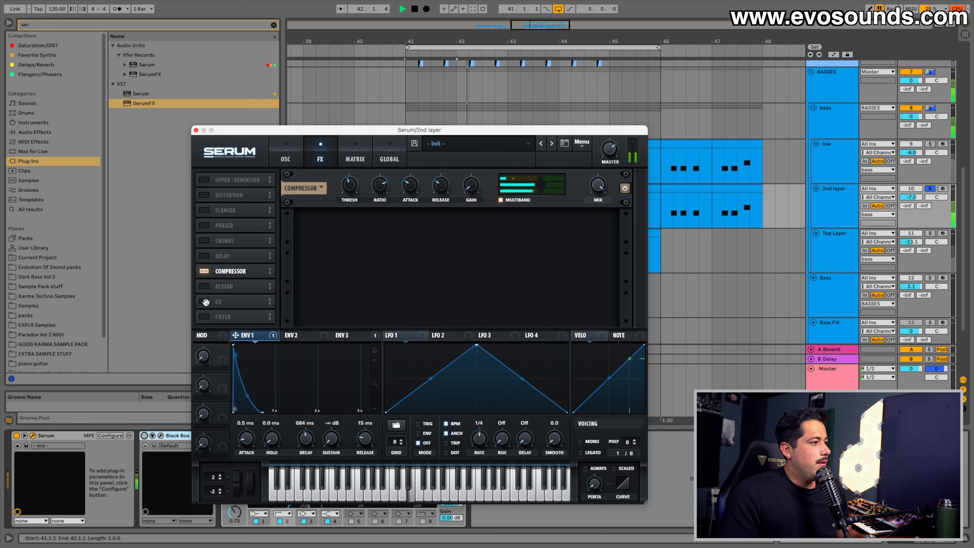
- Try the Harmonic Morph, Harmonic Subtle, HarmonicSeries and Hoo wavetables on oscillator A, varying the wavetable position during playback
left_click(286, 159)
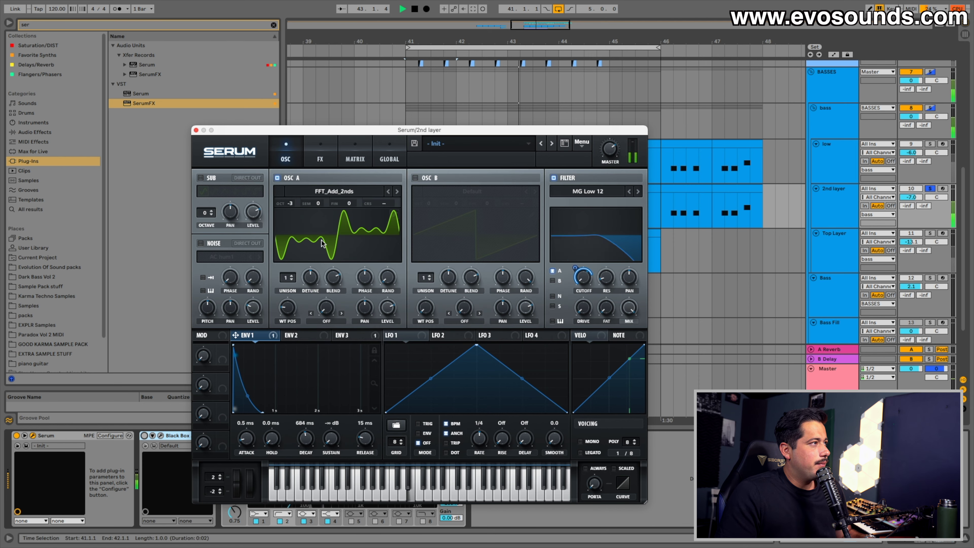
left_click(334, 191)
mouse_move(310, 216)
left_click(406, 324)
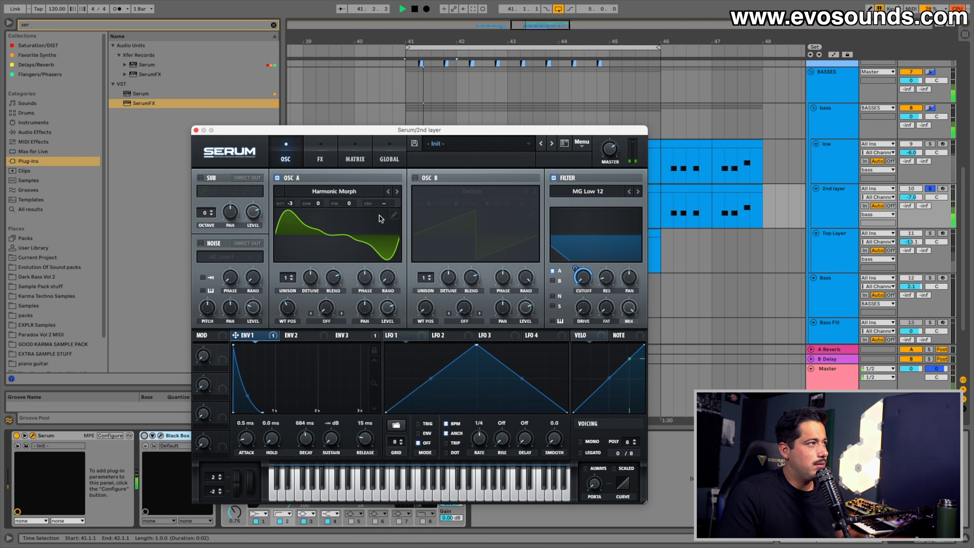
left_click(397, 192)
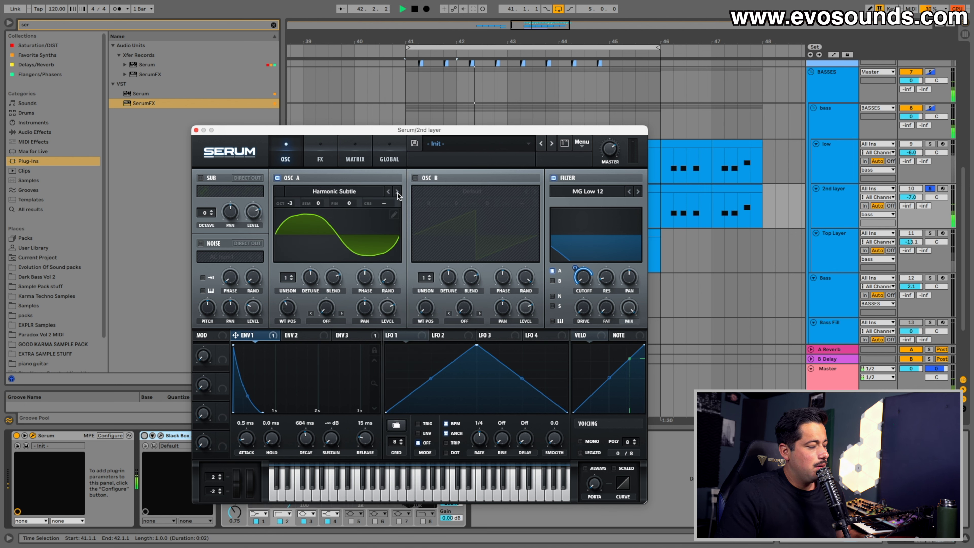
left_click(397, 192)
mouse_move(287, 307)
left_mouse_down()
mouse_move(281, 330)
mouse_move(295, 306)
left_mouse_up()
left_click(397, 192)
key("space")
key("space")
- Route oscillator B into the filter as well and switch oscillator A to the Hypa wavetable
left_click(553, 280)
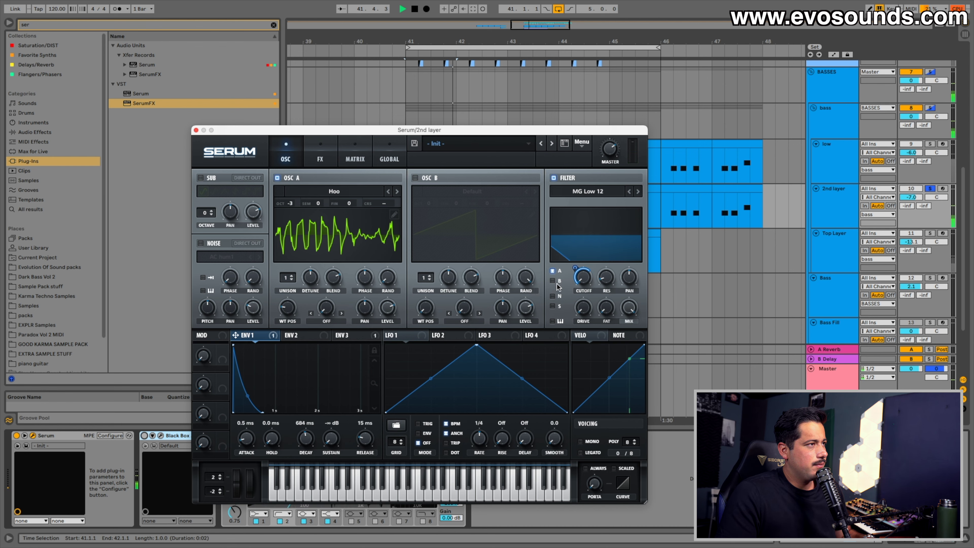
key("space")
left_click(397, 192)
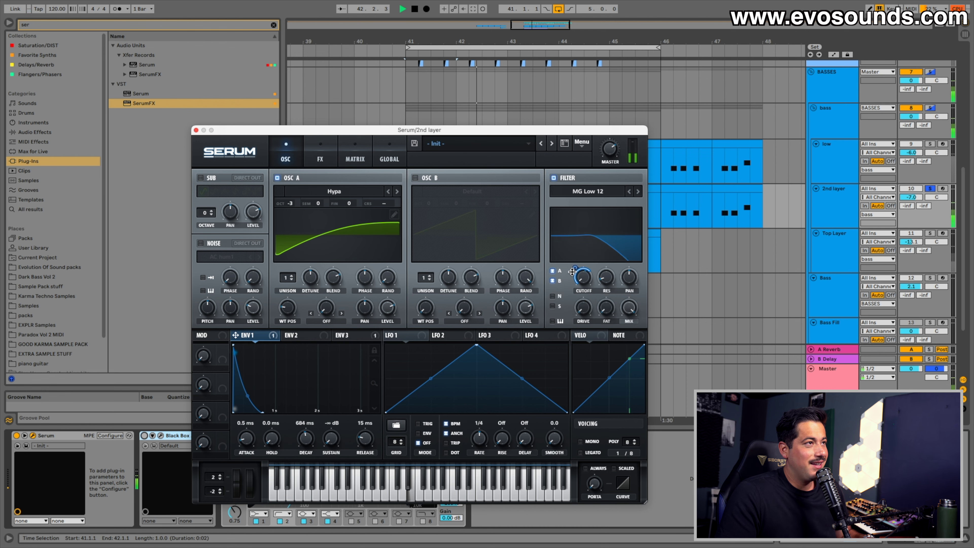
- Solo only the BASSES group and audition all the layers while lowering oscillator A's phase
key("space")
left_click(930, 72)
key("space")
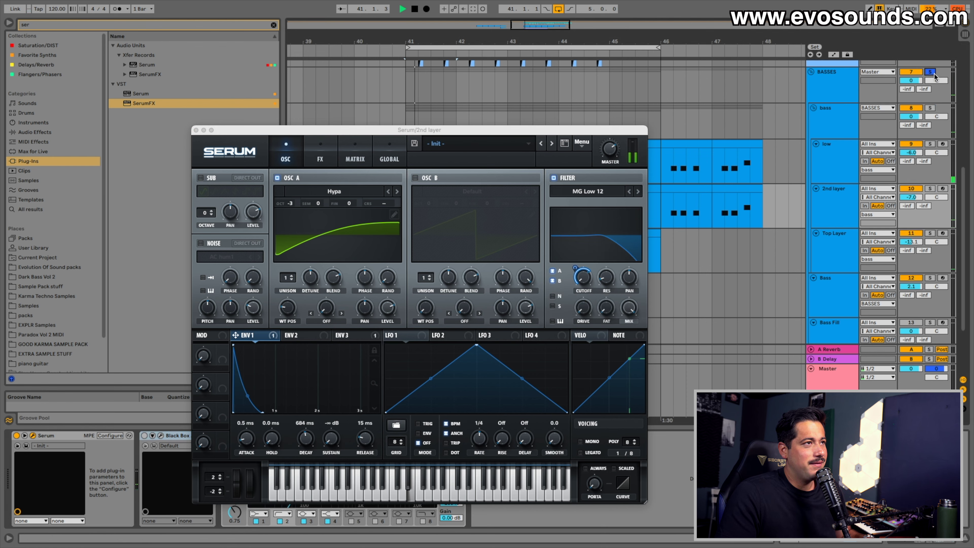
key("space")
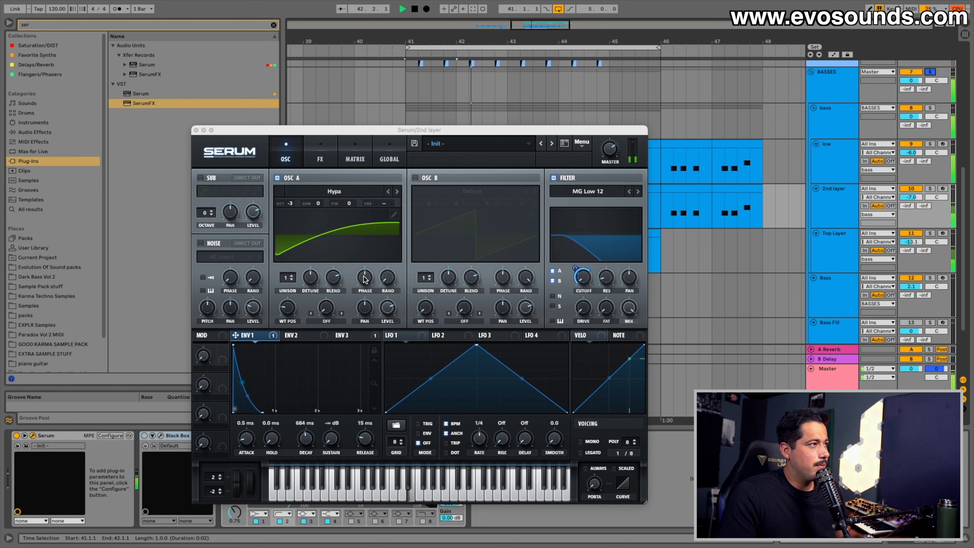
left_click_drag(364, 277, 339, 319)
key("space")
- Try the ICanHasKick digital wavetable on oscillator A with a different wavetable position
left_click(344, 193)
mouse_move(345, 215)
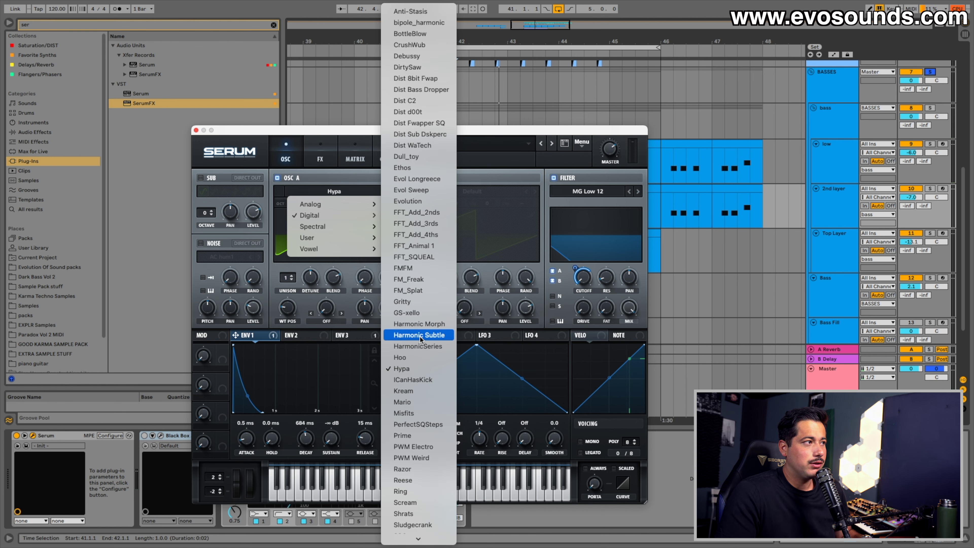
left_click(420, 381)
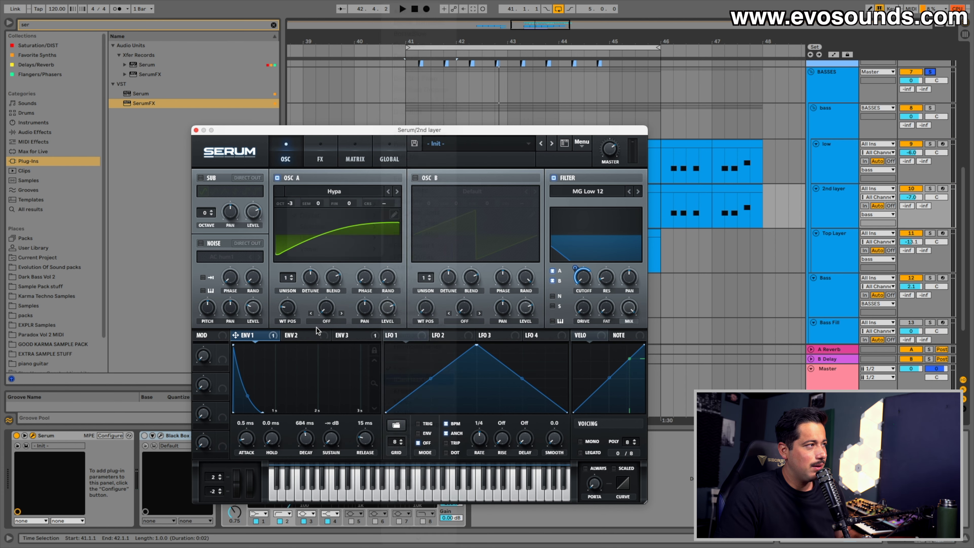
left_click_drag(302, 306, 312, 284)
key("space")
- Load the Kream digital wavetable into oscillator A, and adjust its wavetable position and the filter cutoff modulation during playback
left_click(341, 195)
mouse_move(337, 212)
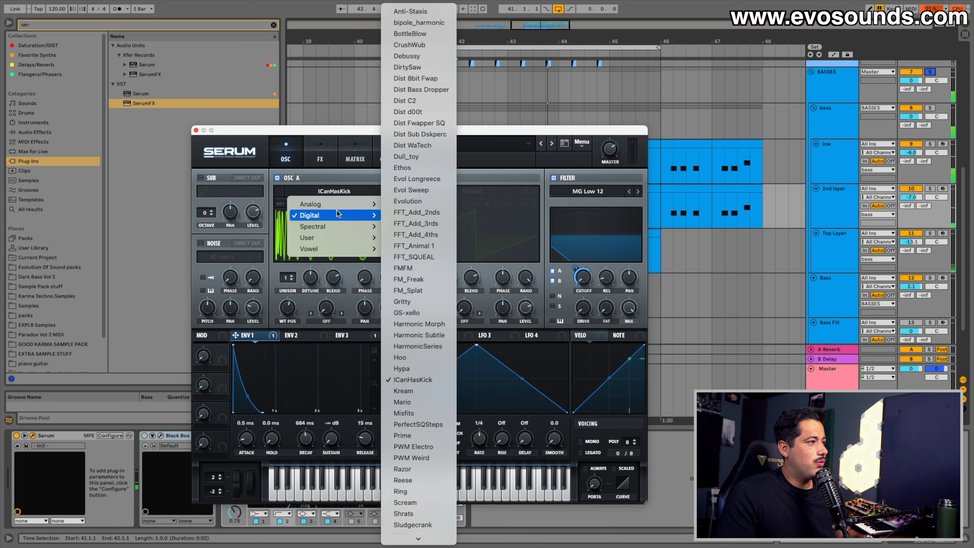
left_click(420, 391)
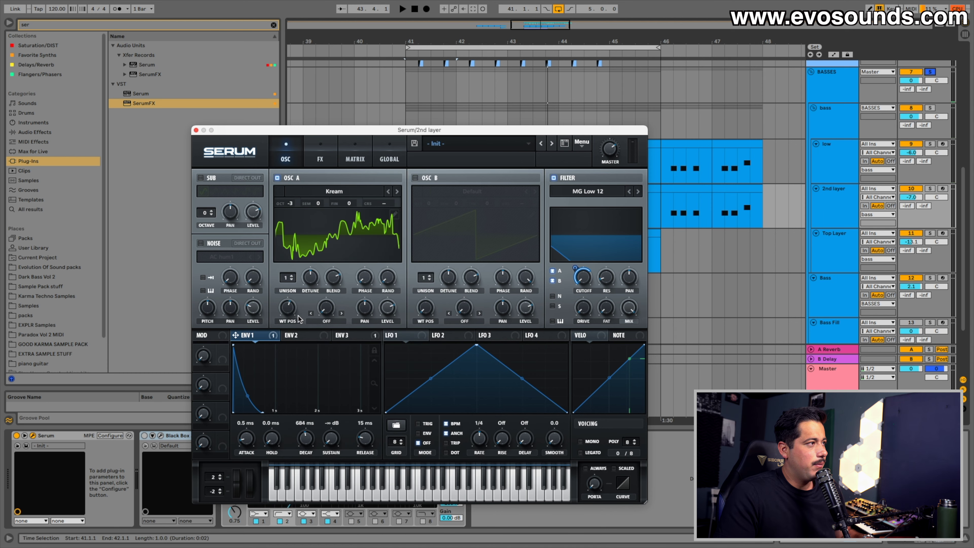
mouse_move(292, 313)
left_click_drag(292, 313, 293, 300)
left_click_drag(576, 271, 577, 268)
mouse_move(294, 320)
left_click_drag(294, 317, 282, 336)
key("space")
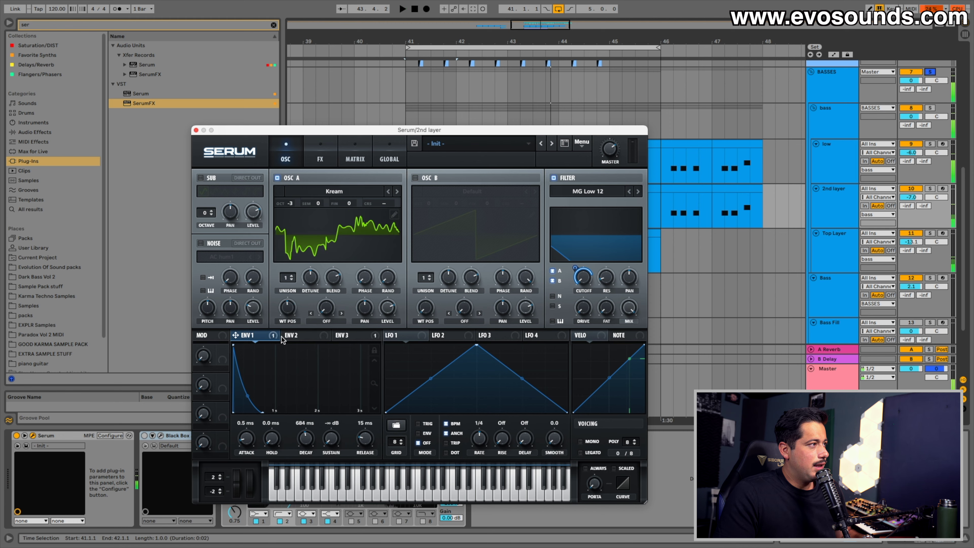
- Try modulating oscillator A's wavetable position with Env 1, audition it, and remove the modulation
mouse_move(263, 339)
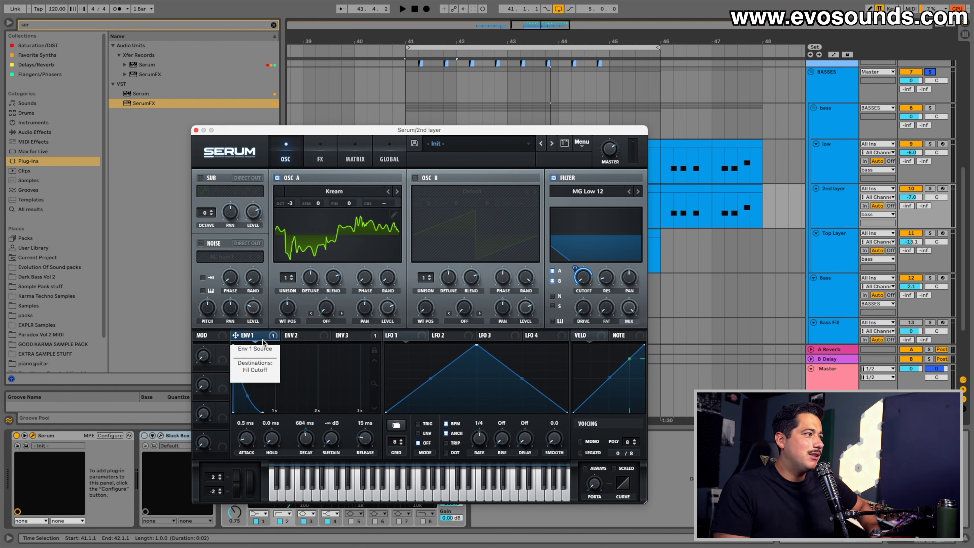
left_click_drag(275, 332, 282, 308)
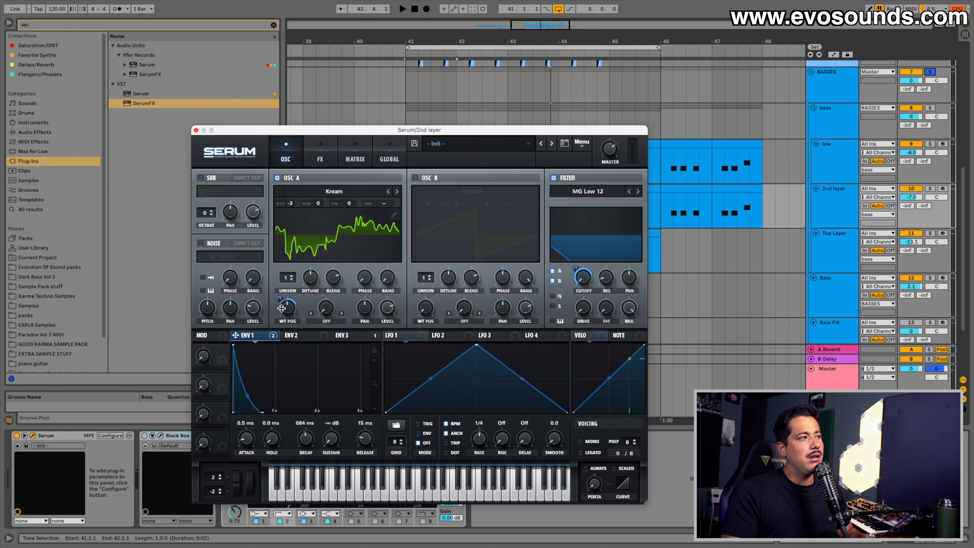
key("space")
key("space")
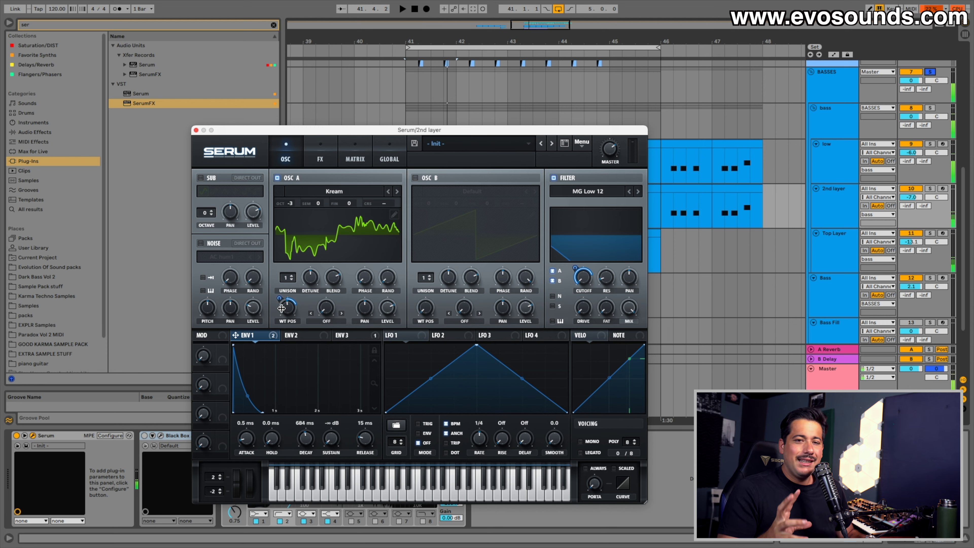
right_click(282, 308)
left_click(318, 344)
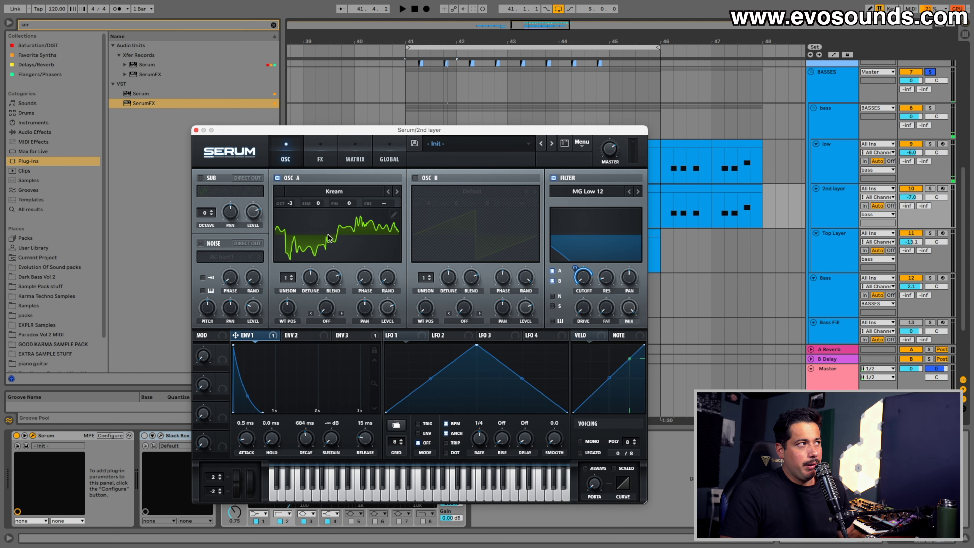
- Load the FMFM digital wavetable into oscillator A and audition it with the other layers
left_click(334, 195)
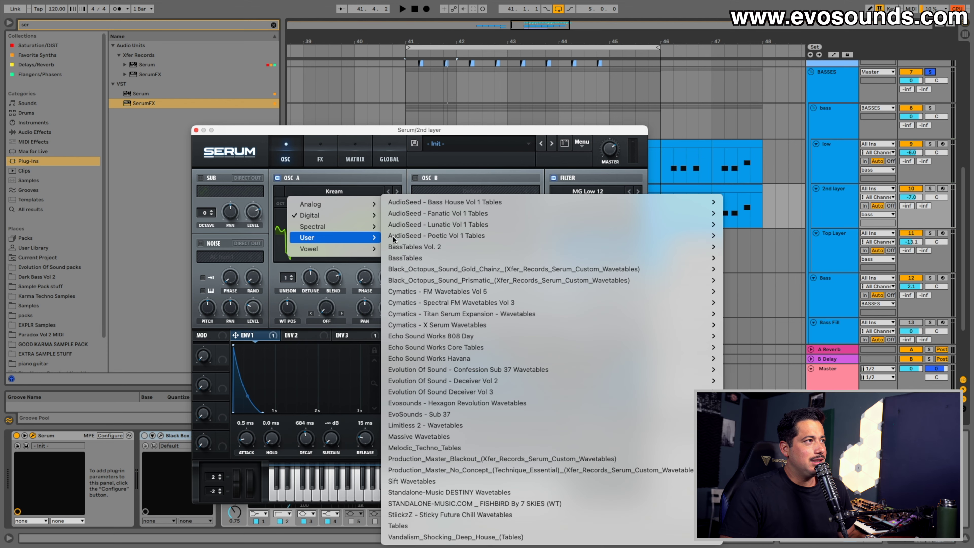
mouse_move(361, 218)
left_click(438, 269)
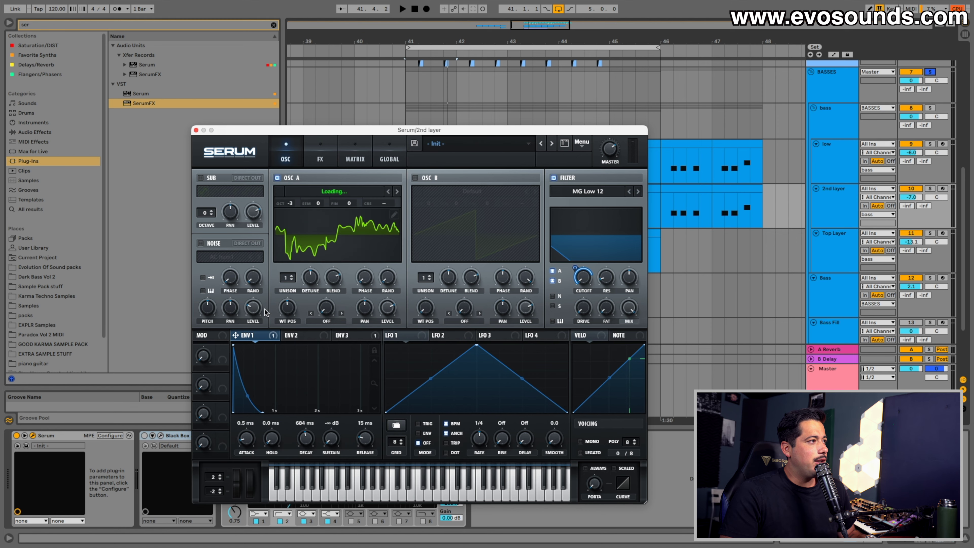
key("space")
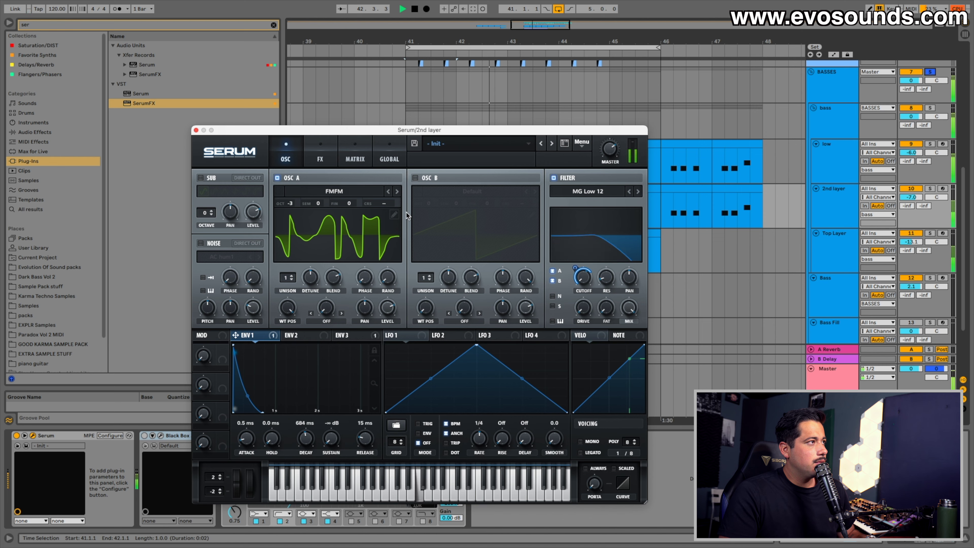
- Move the compressor directly below the distortion slot in the effects chain and enable the filter effect right after it
left_click(320, 158)
key("space")
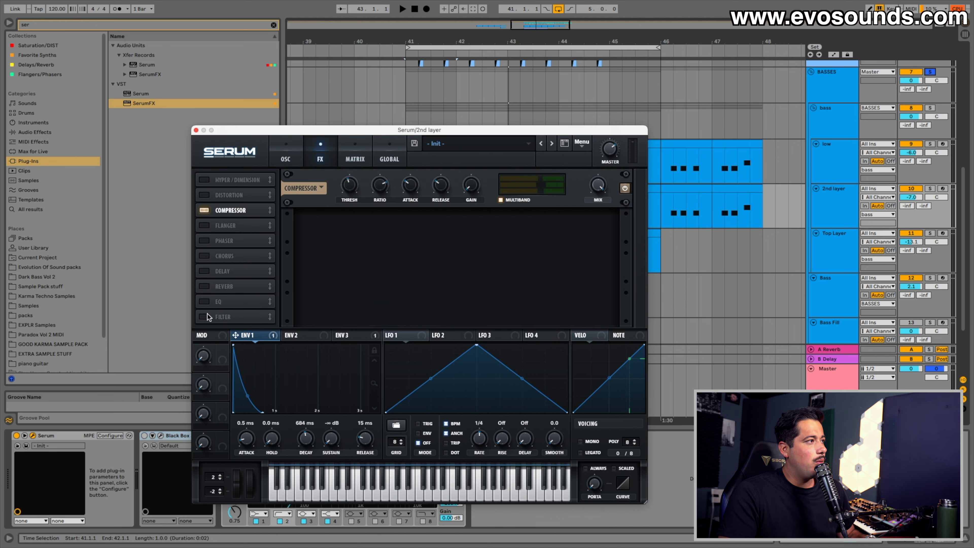
left_click_drag(212, 316, 248, 288)
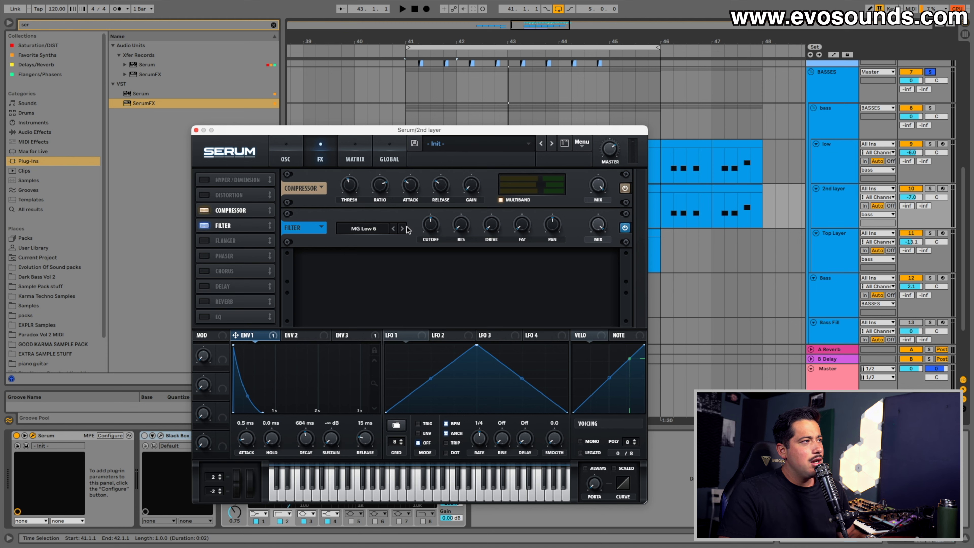
- Set the filter effect to MG Low 18 with an 8 Hz cutoff, modulate the cutoff with Env 1 by 75, and audition
left_click_drag(419, 228, 412, 252)
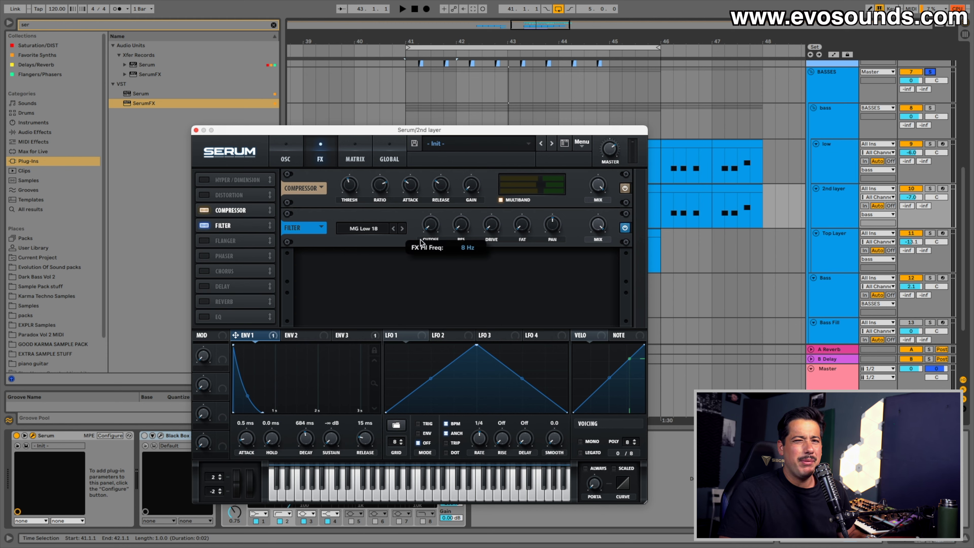
left_click_drag(260, 339, 425, 228)
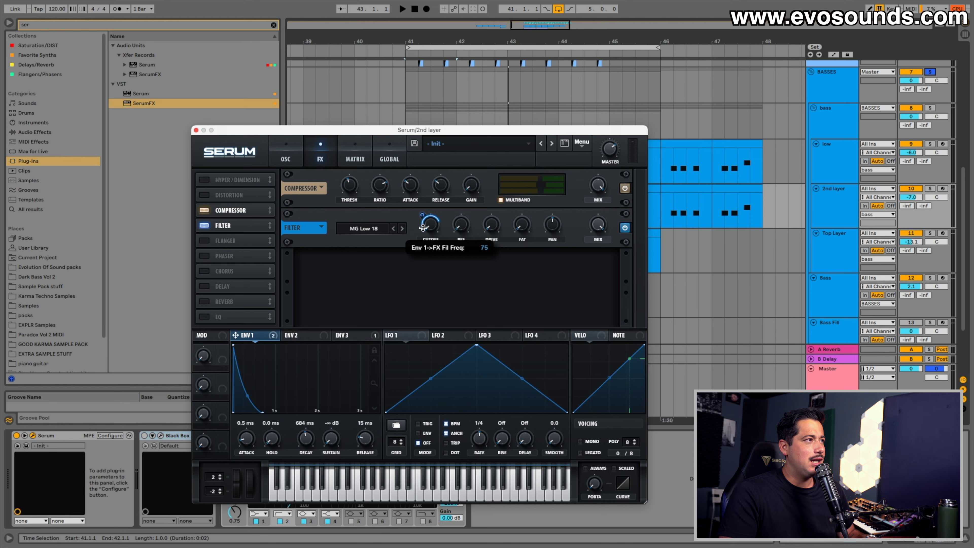
key("space")
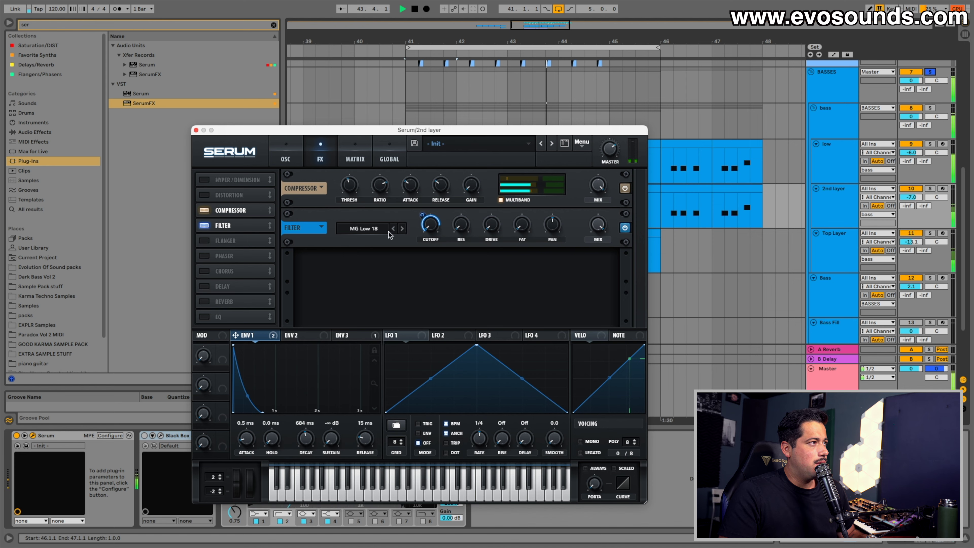
- Set the Env 1 amount on the oscillator filter's cutoff to 68 and oscillator A's phase to 107 degrees during playback
left_click(292, 149)
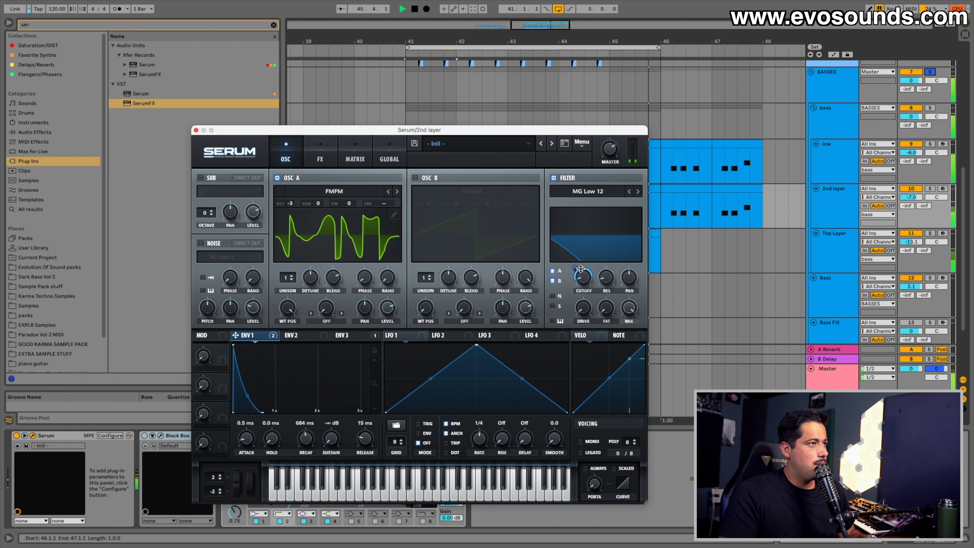
mouse_move(577, 271)
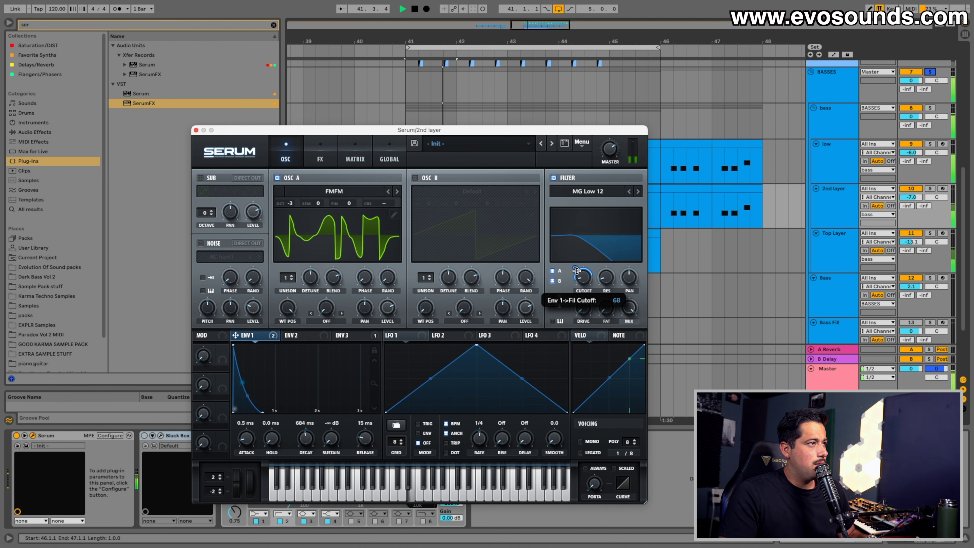
left_click_drag(364, 277, 373, 254)
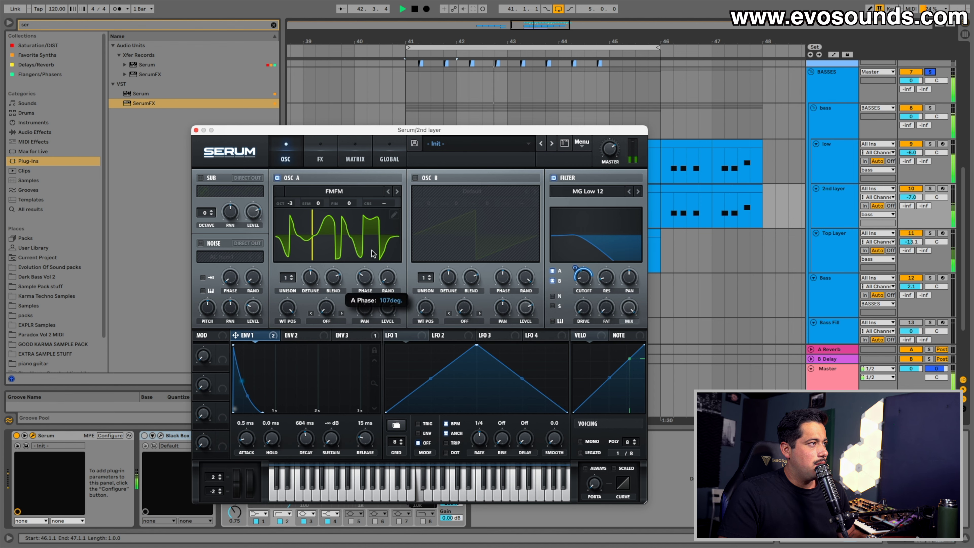
- Stop playback, enable the EQ effect after the filter in the 2nd layer's effects chain, and give its low band a low-cut shape
key("space")
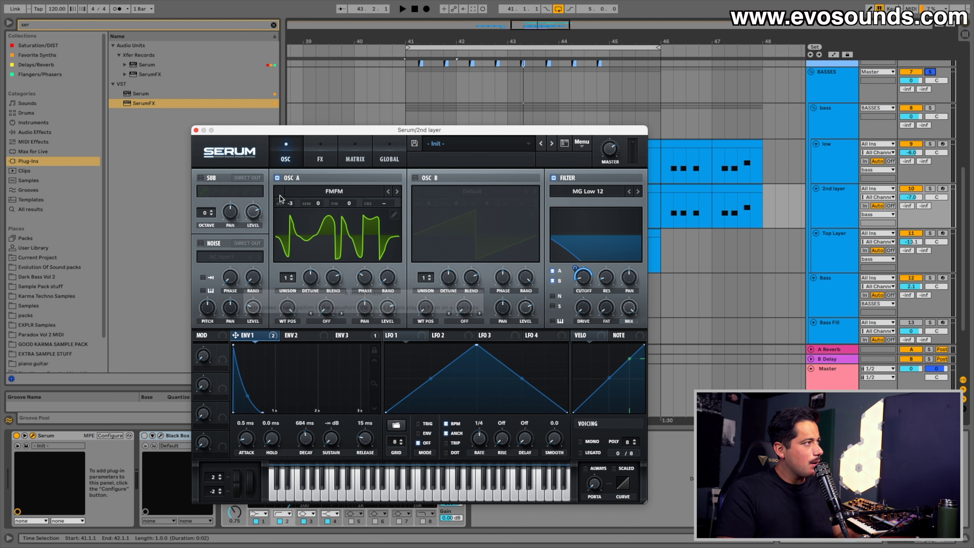
left_click(309, 157)
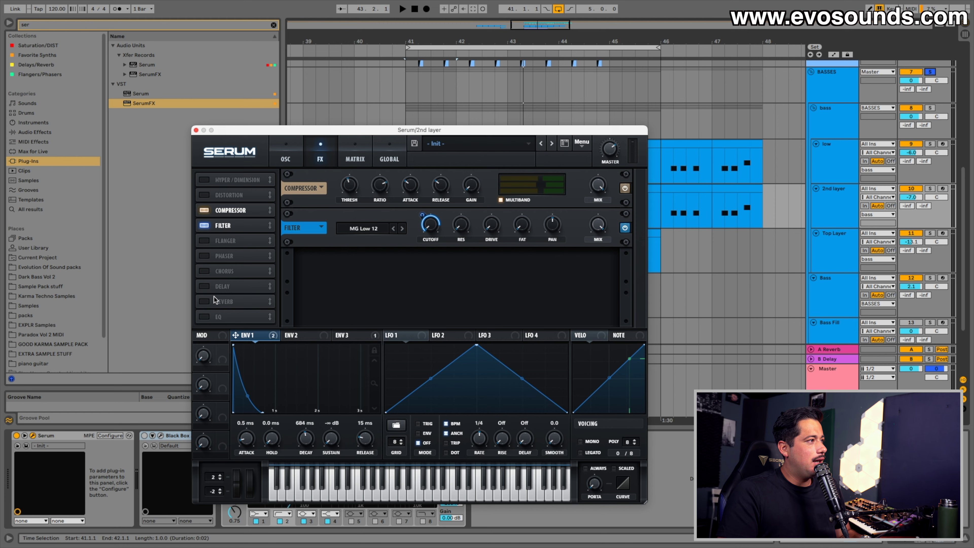
left_click(205, 301)
left_click(207, 301)
left_click(205, 317)
left_click(424, 277)
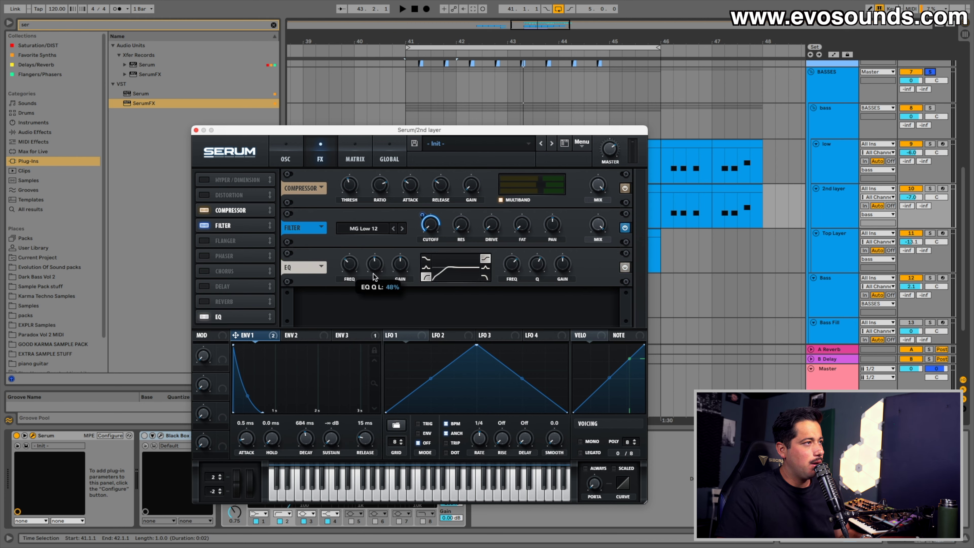
- Give the EQ's high band a peak shape and adjust its gain and Q while auditioning the bass
key("space")
left_click_drag(561, 269, 570, 257)
mouse_move(540, 265)
left_mouse_down()
mouse_move(543, 281)
mouse_move(525, 257)
left_mouse_up()
key("space")
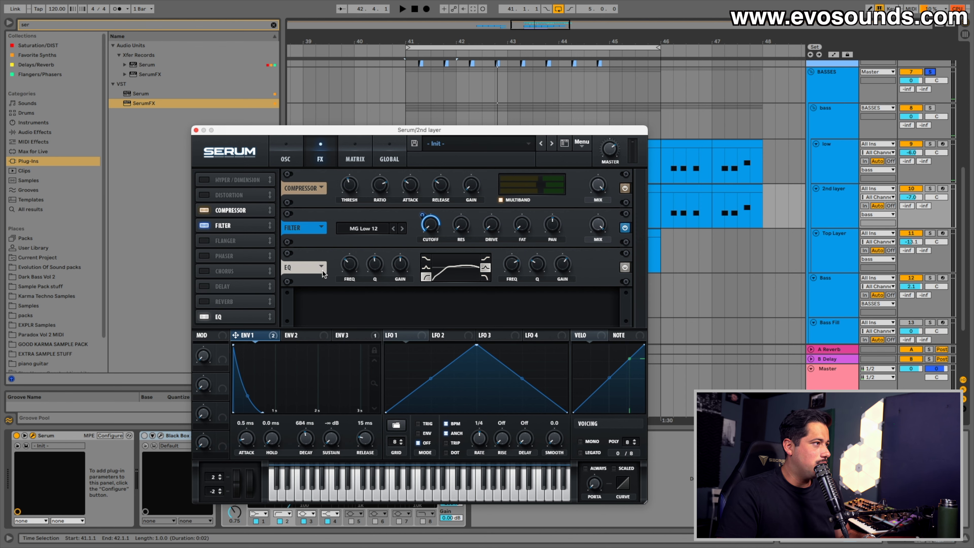
- Try modulating the EQ's high-band gain with Env 3 by 30, audition it, and remove that modulation
left_click(345, 335)
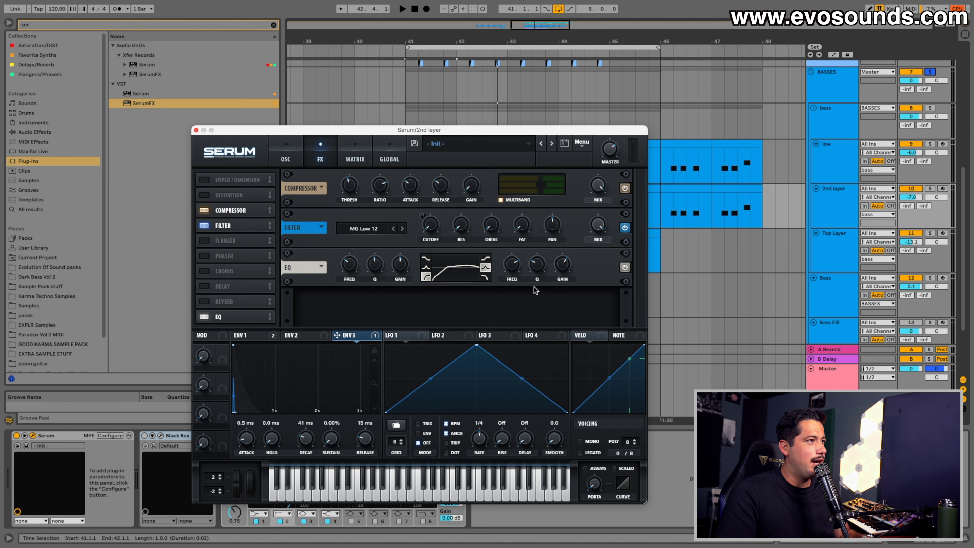
left_click_drag(358, 337, 555, 257)
key("space")
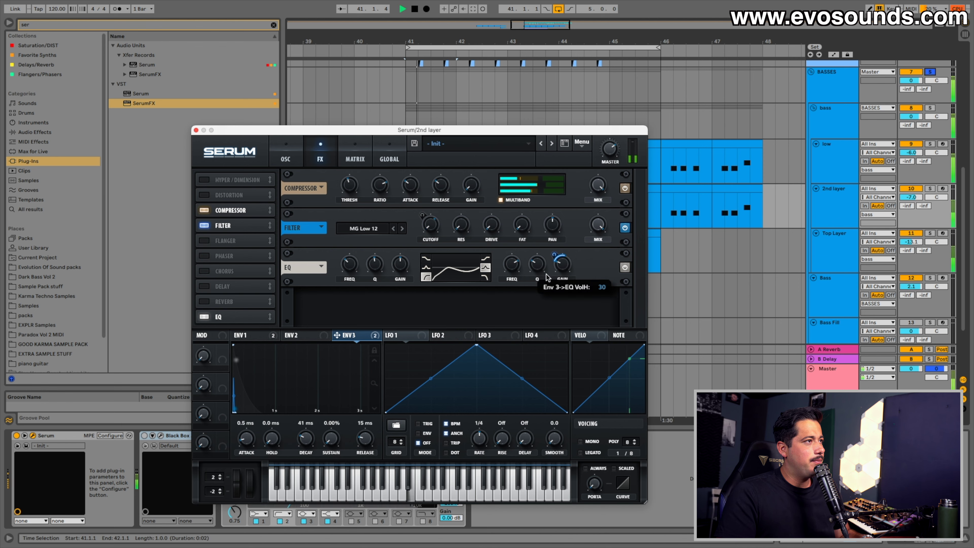
key("space")
right_click(359, 336)
left_click(552, 265)
right_click(567, 258)
left_click(612, 295)
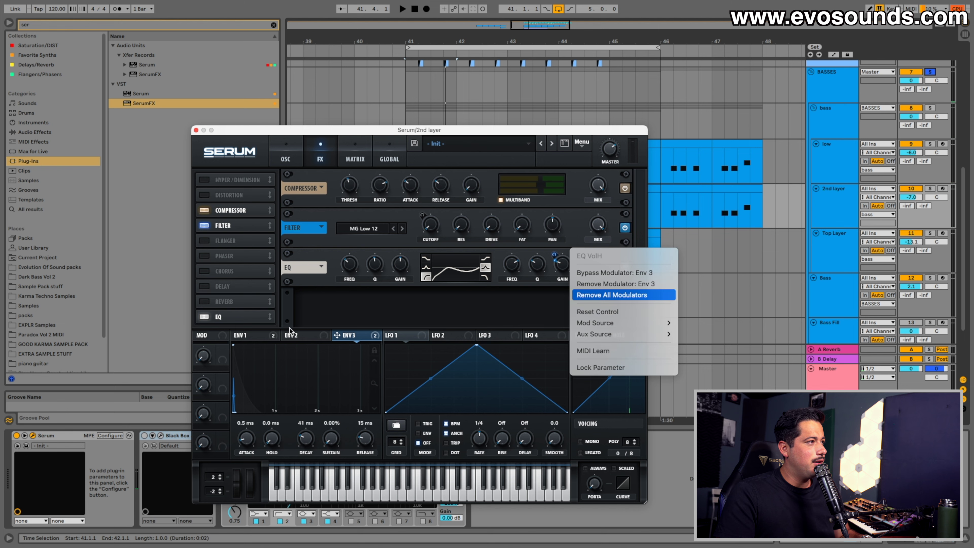
left_click(612, 295)
- Modulate the EQ's high-band gain with Env 1 by 52, audition the result, and close the Serum window
left_click_drag(235, 335, 550, 270)
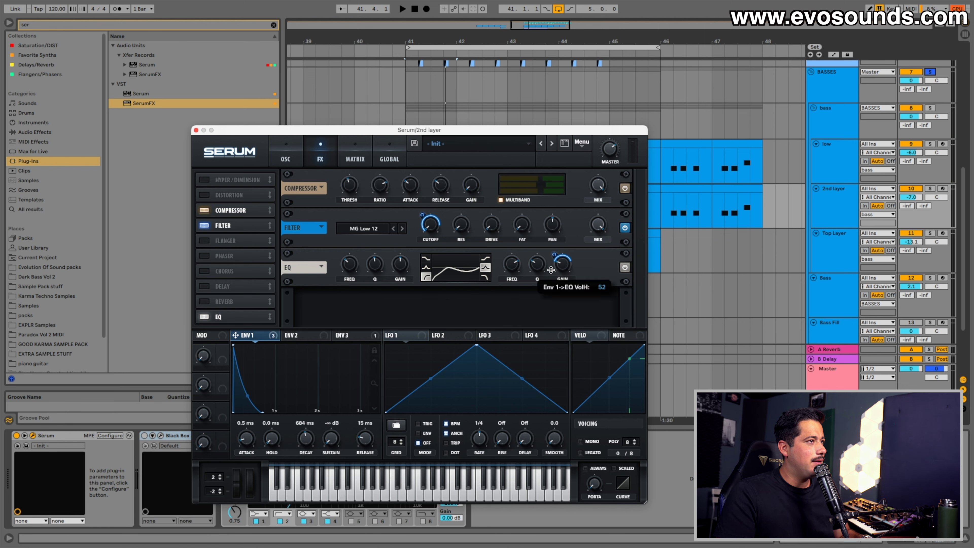
key("space")
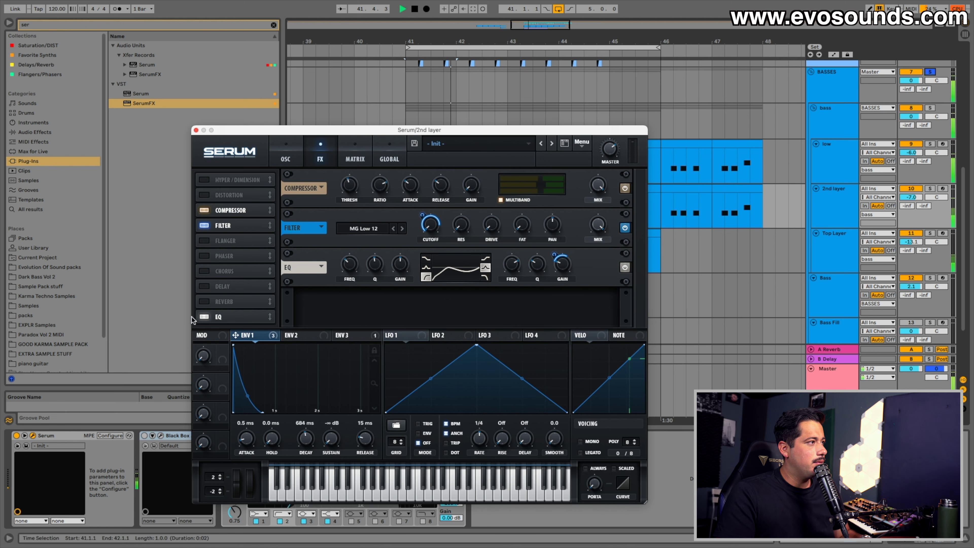
key("space")
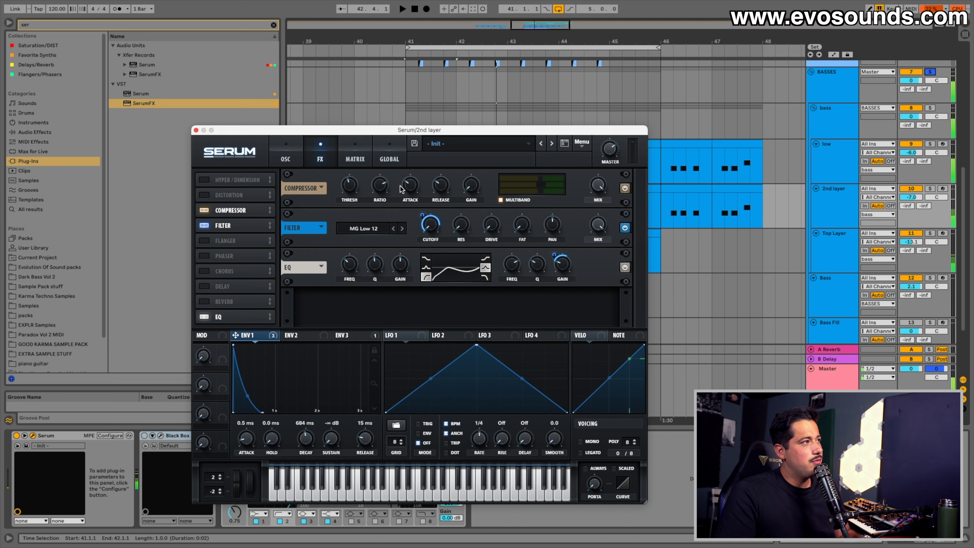
left_click(297, 165)
left_click(313, 162)
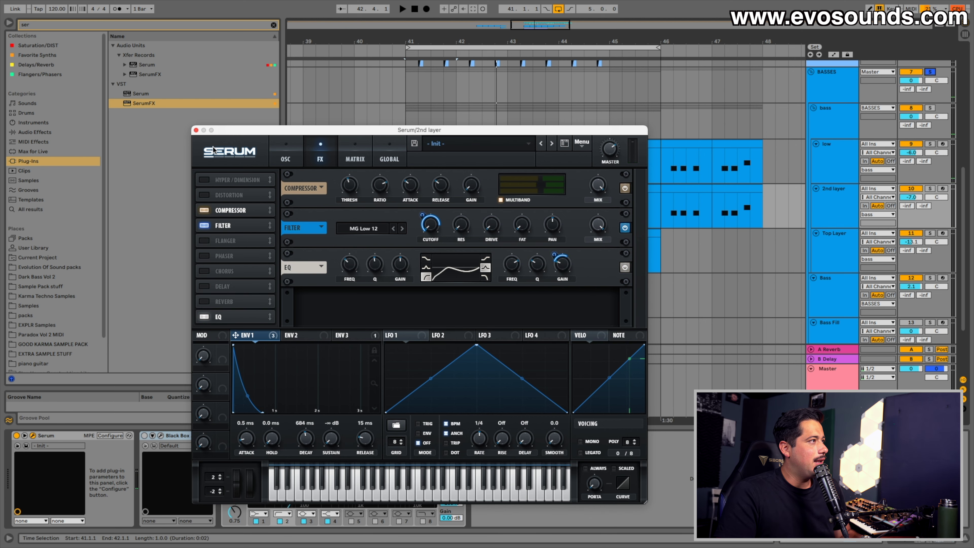
left_click(196, 131)
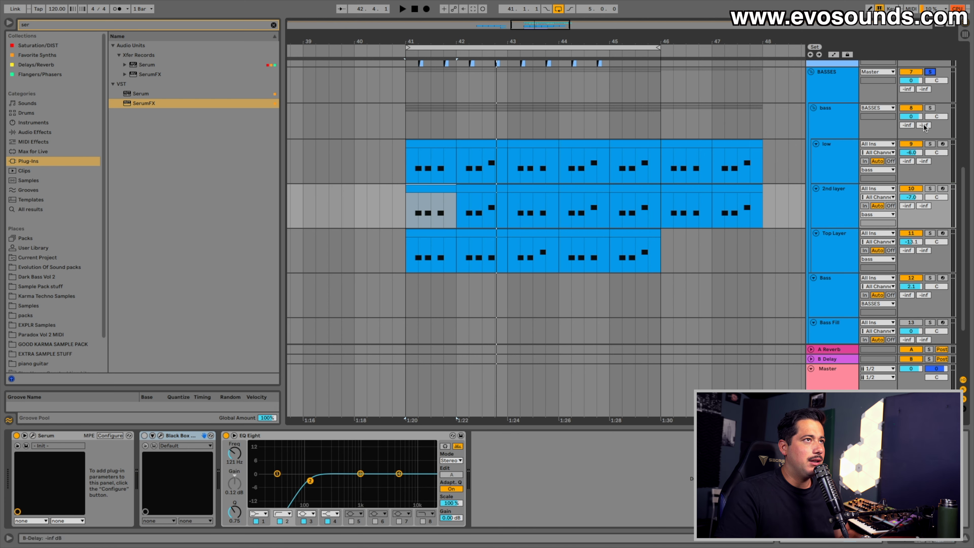
- Play the basses with the 2nd layer track briefly soloed, leaving no track soloed
left_click(828, 91)
key("space")
left_click(931, 189)
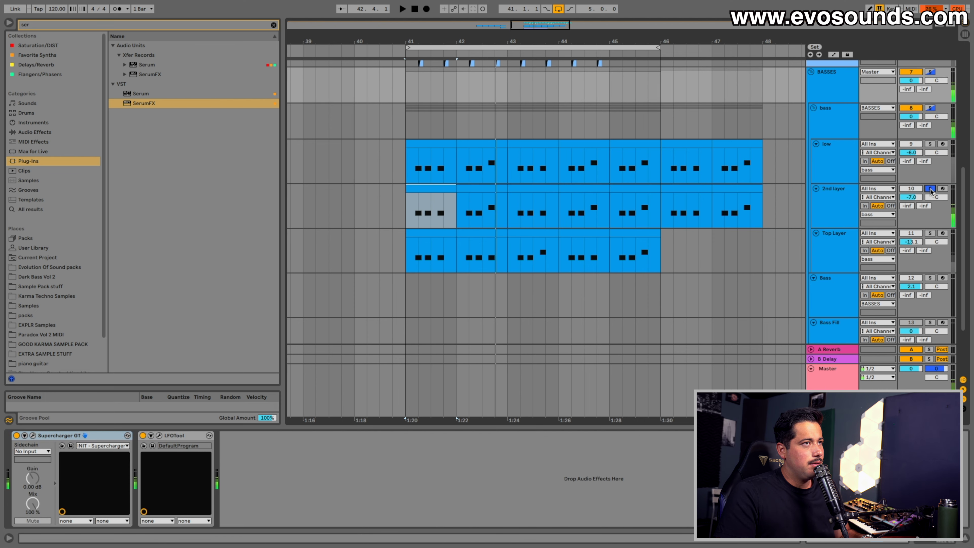
left_click(931, 188)
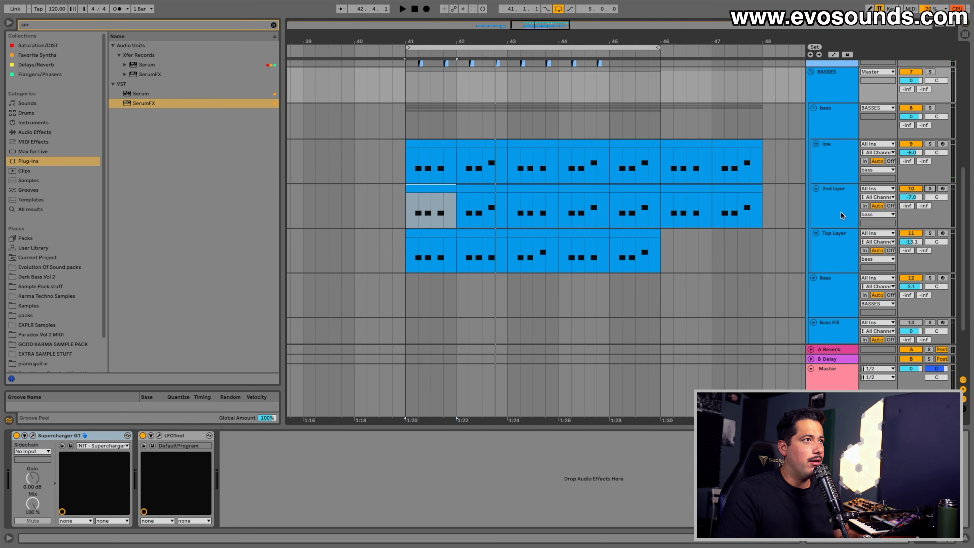
- Enable the Black Box saturator on the 2nd layer track and audition the track soloed
left_click(848, 218)
left_click(152, 435)
left_click(144, 436)
left_click(152, 436)
key("space")
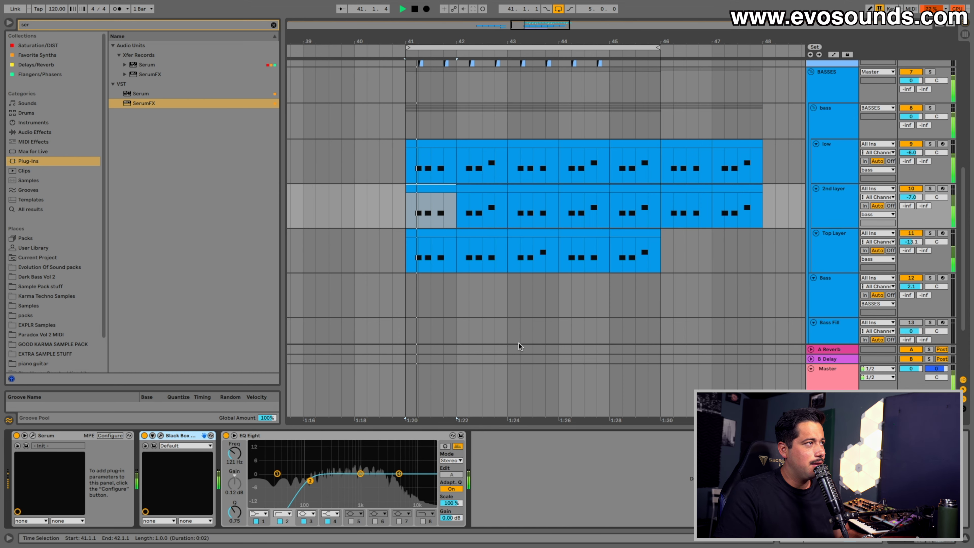
left_click(930, 189)
left_click(849, 204)
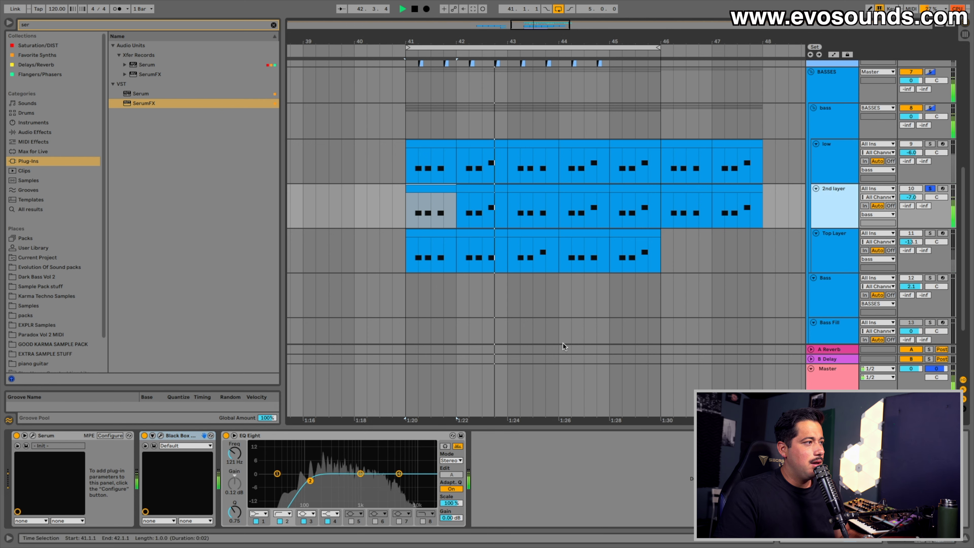
key("space")
- Open the 2nd layer's Black Box HG-2 and set its saturation frequency to Flat, comparing it with High during audition
left_click(161, 436)
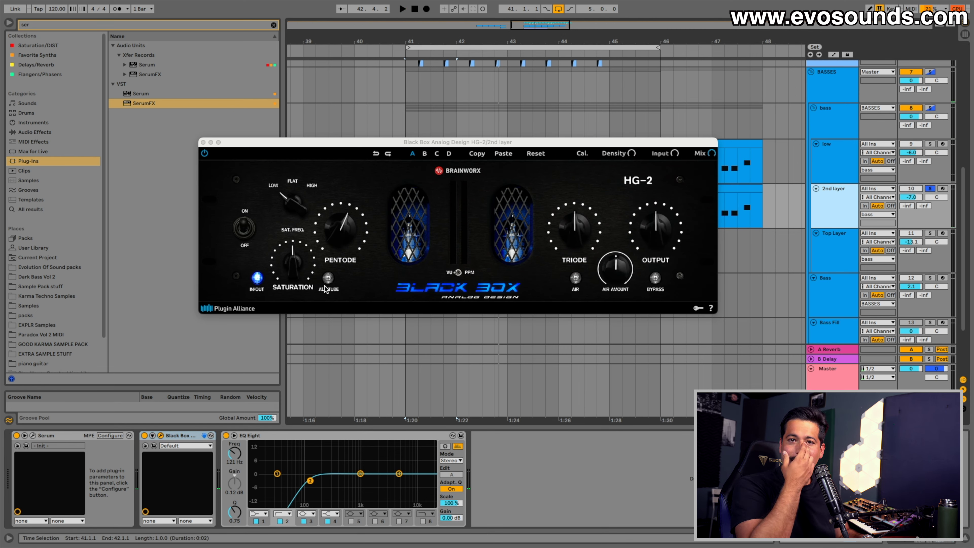
left_click(334, 233)
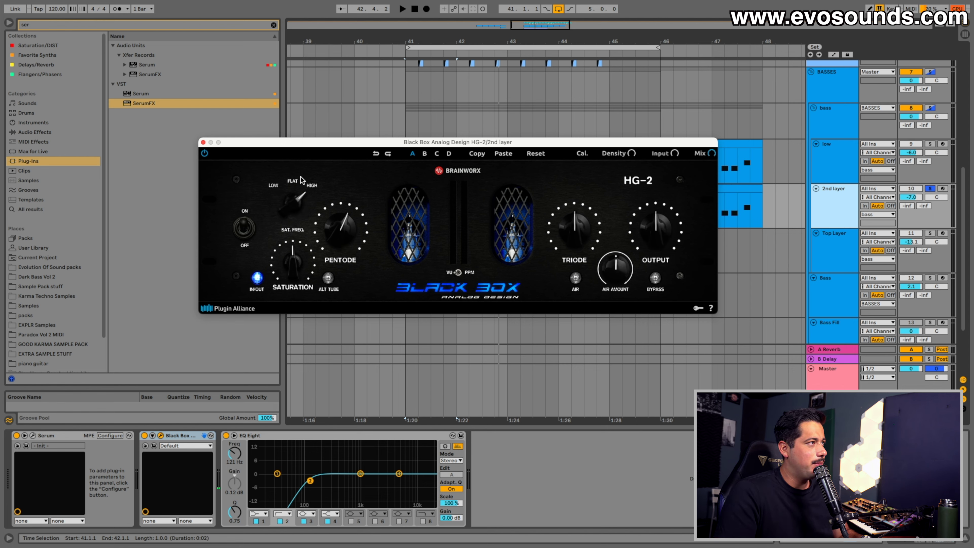
key("space")
left_click(295, 206)
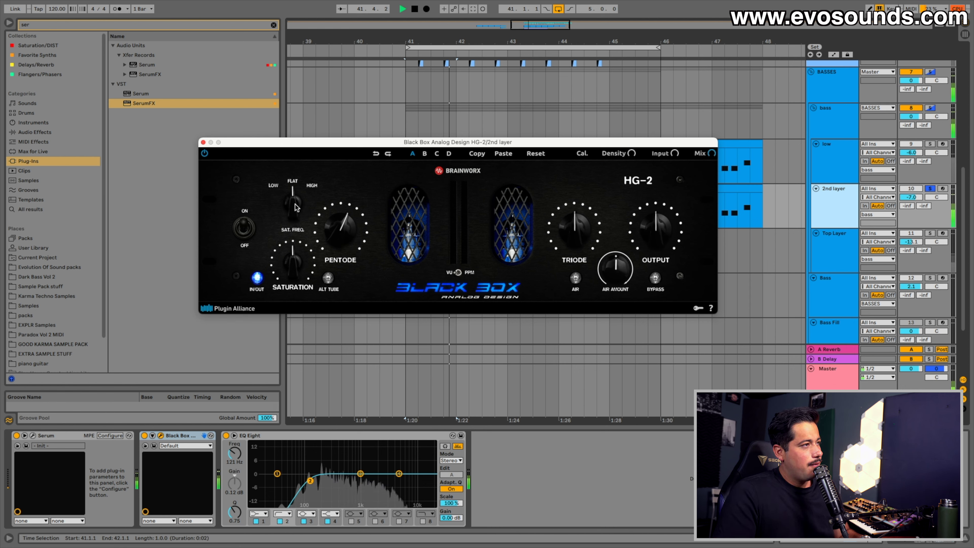
key("space")
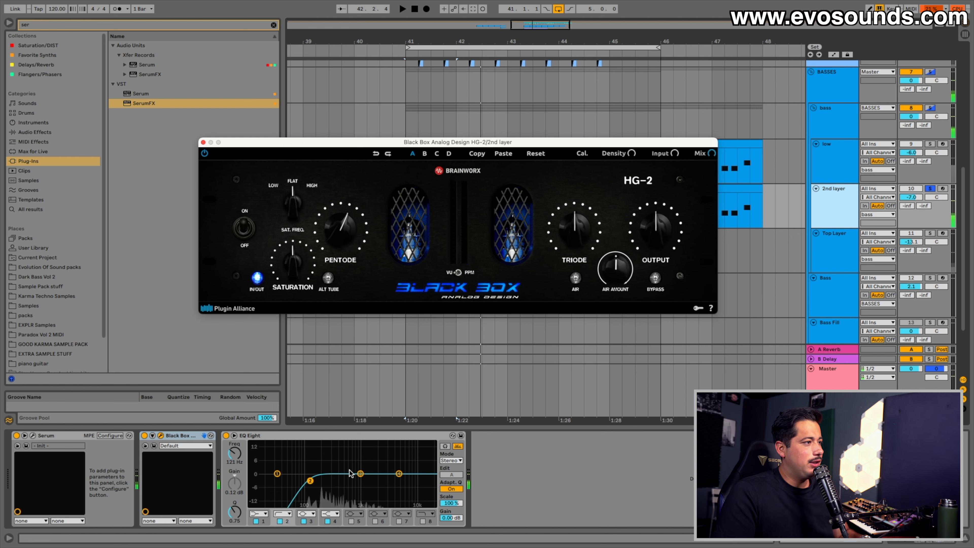
- Set EQ Eight's third band on the 2nd layer to 240 Hz at -5.08 dB, audition, and close the Black Box window
left_click_drag(360, 474, 343, 461)
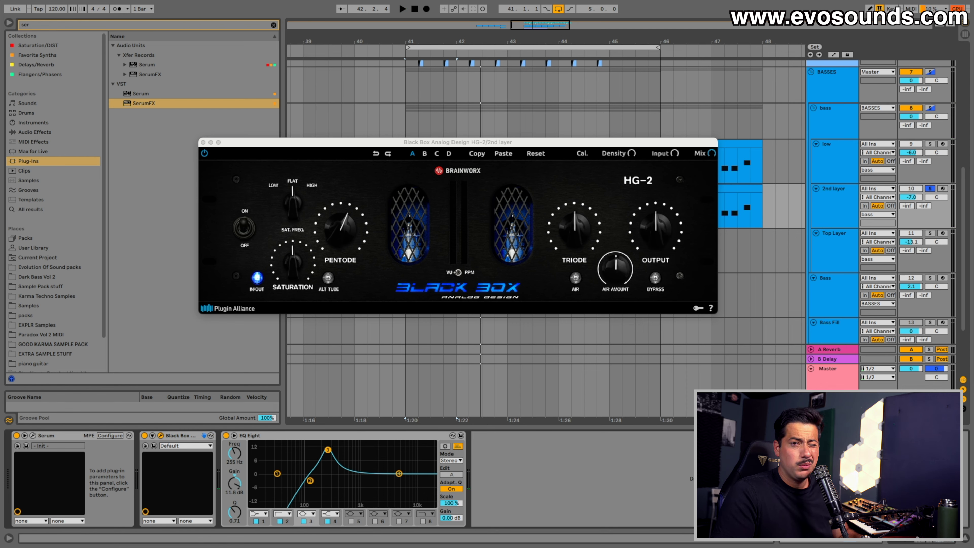
left_click_drag(328, 450, 326, 485)
key("space")
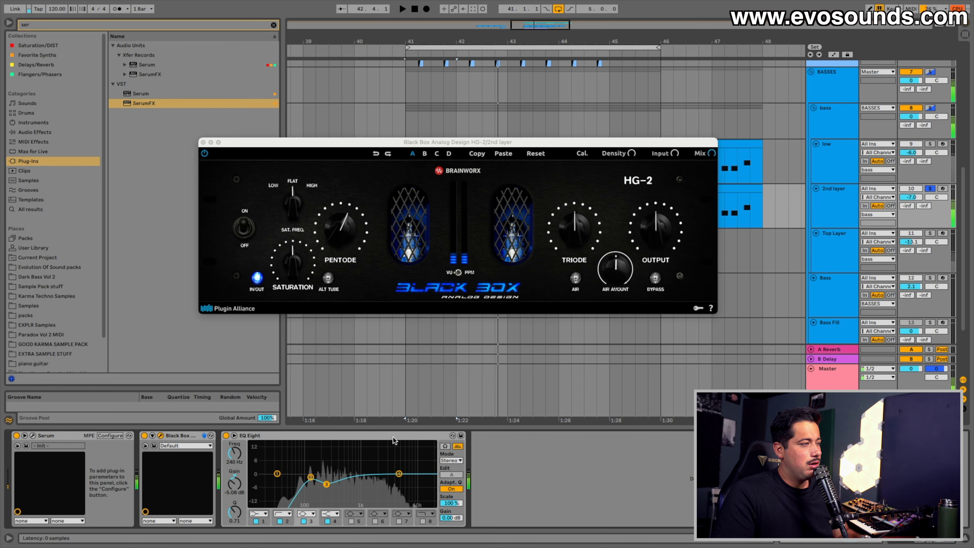
left_click(204, 142)
- Solo the Top Layer track and examine its Serum noise source and the available noise categories
left_click(856, 247)
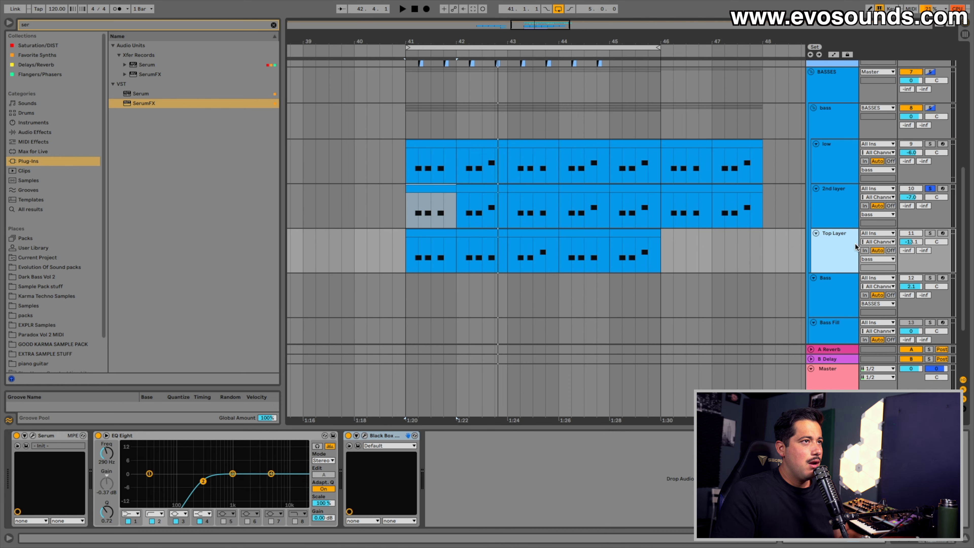
left_click(930, 234)
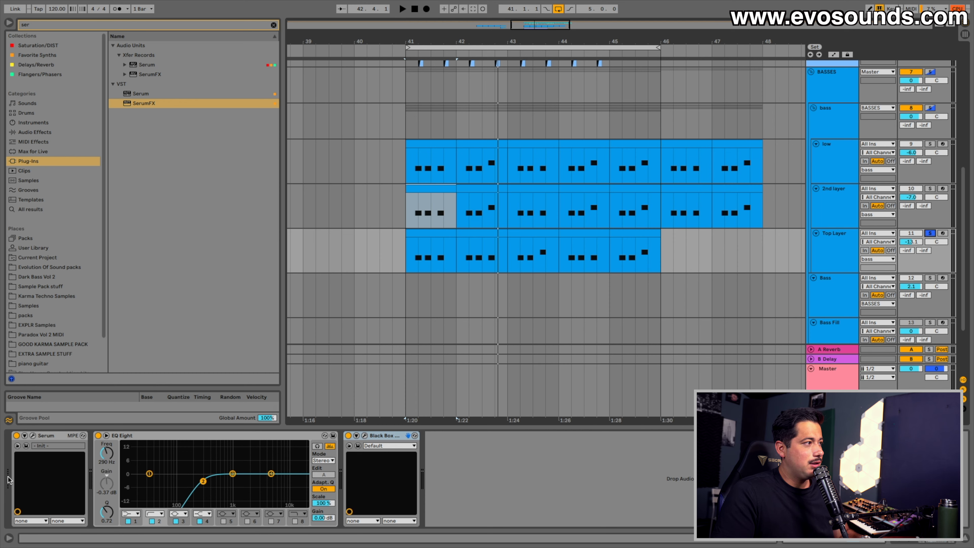
left_click(32, 437)
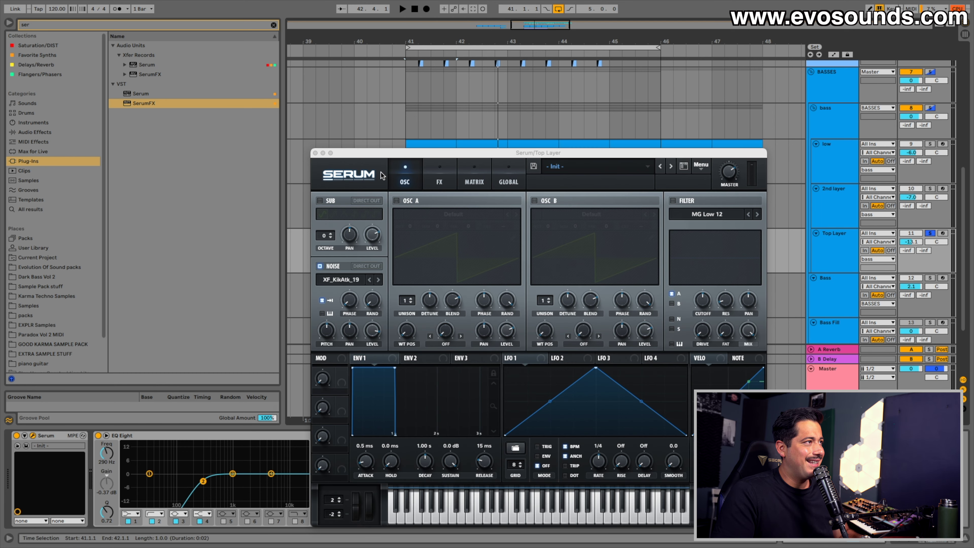
left_click_drag(387, 152, 358, 79)
left_click(310, 208)
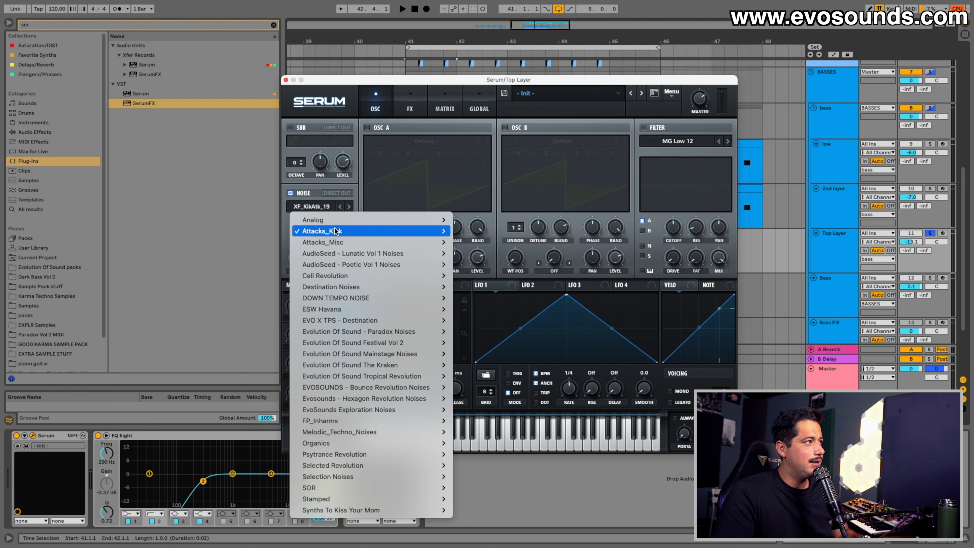
mouse_move(335, 231)
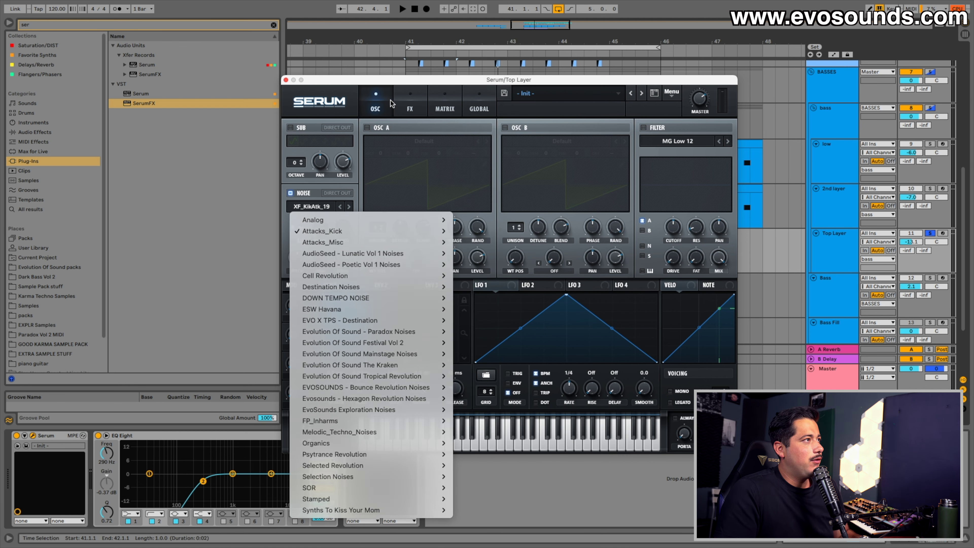
left_click(408, 102)
left_click(286, 80)
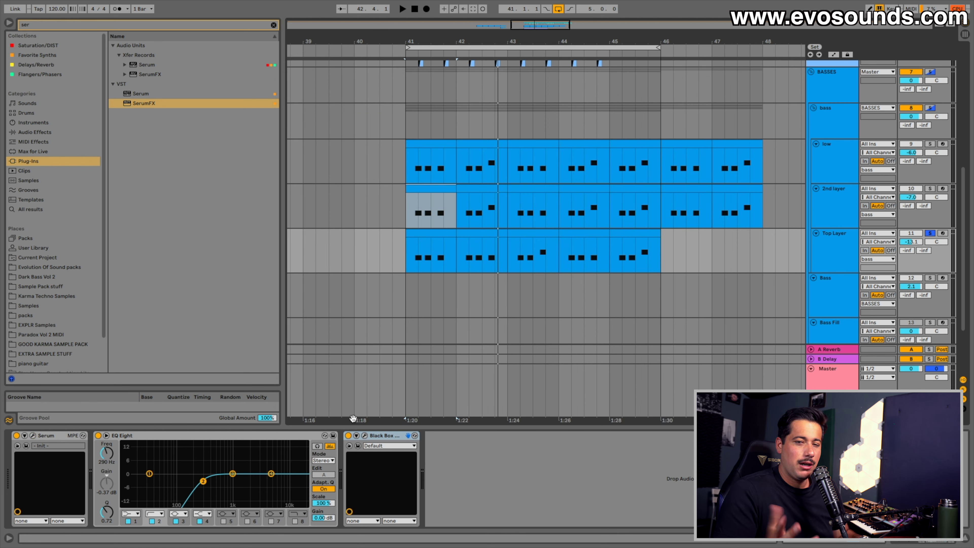
- Solo the BASSES group and balance its layers by ear, with Top Layer at -11.5 dB and 2nd layer at -6.9 dB
left_click(930, 73)
key("space")
mouse_move(911, 241)
left_mouse_down()
mouse_move(911, 212)
mouse_move(911, 238)
left_mouse_up()
key("space")
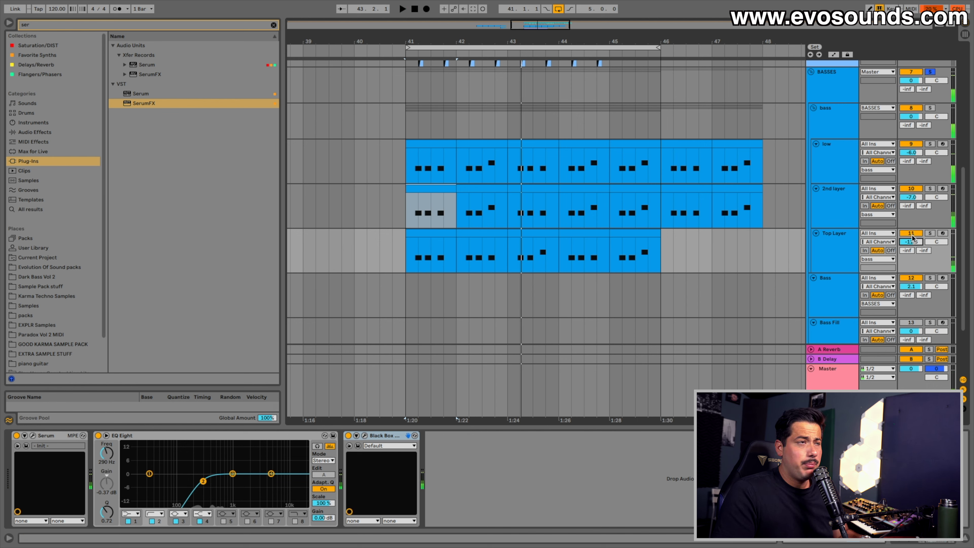
key("space")
left_click_drag(911, 197, 910, 200)
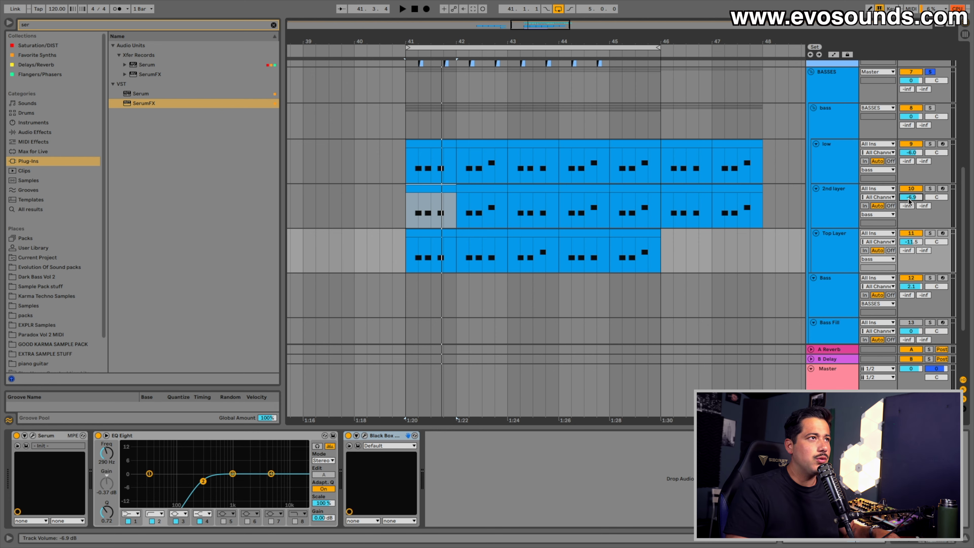
- Fold the bass group, switch to the Session View mixer, and return the group's volume to its default 0 dB
left_click(814, 108)
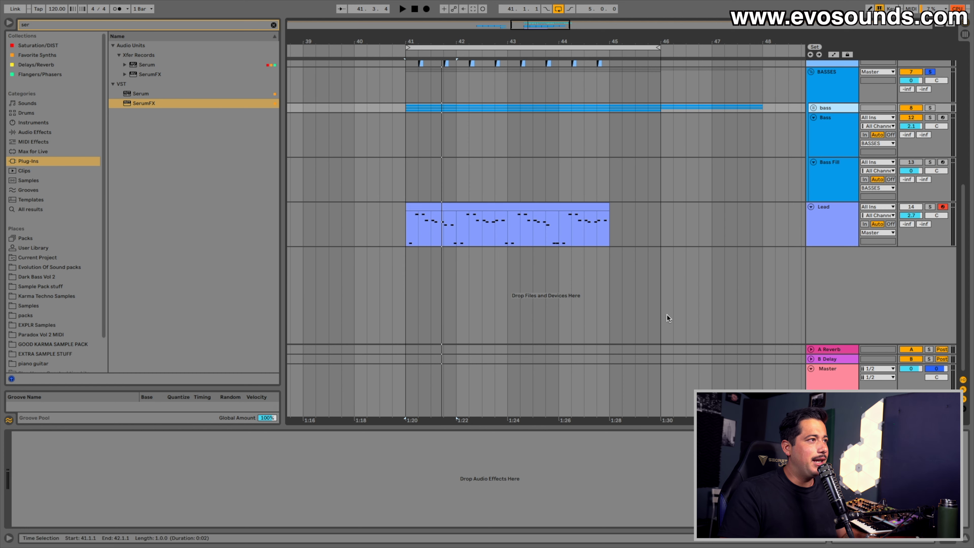
key("Tab")
left_click(643, 31)
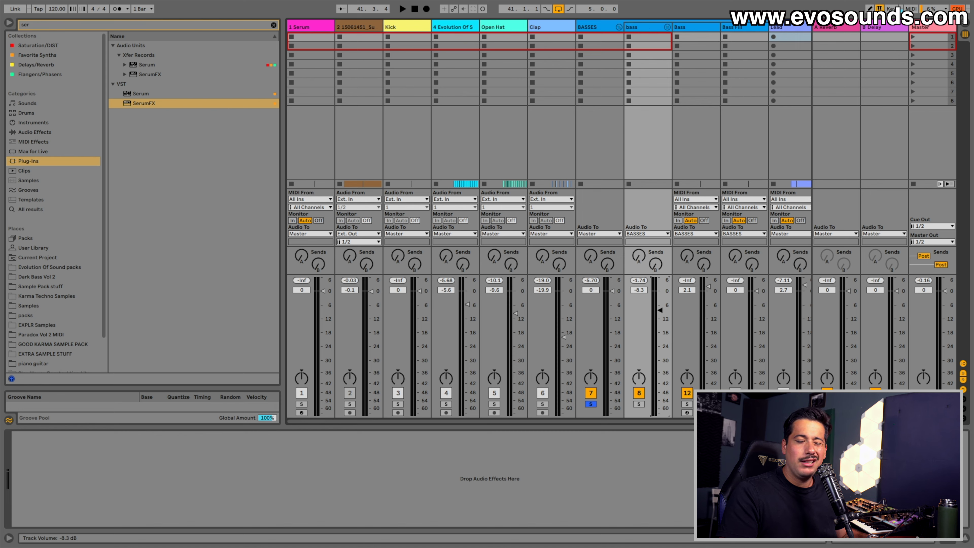
right_click(662, 311)
left_click(682, 338)
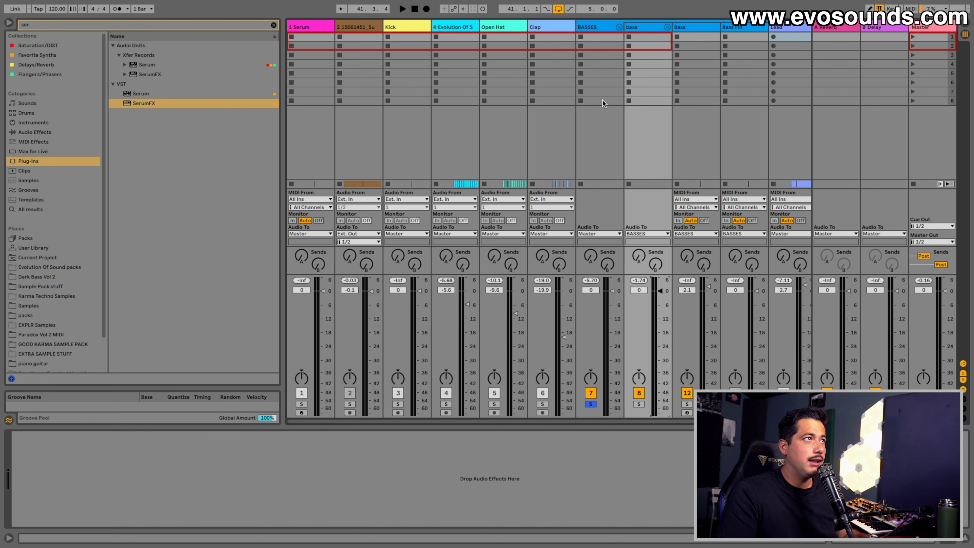
- Open Supercharger GT on the BASSES group and compare the sound with the compressor bypassed and enabled during playback
left_click(600, 27)
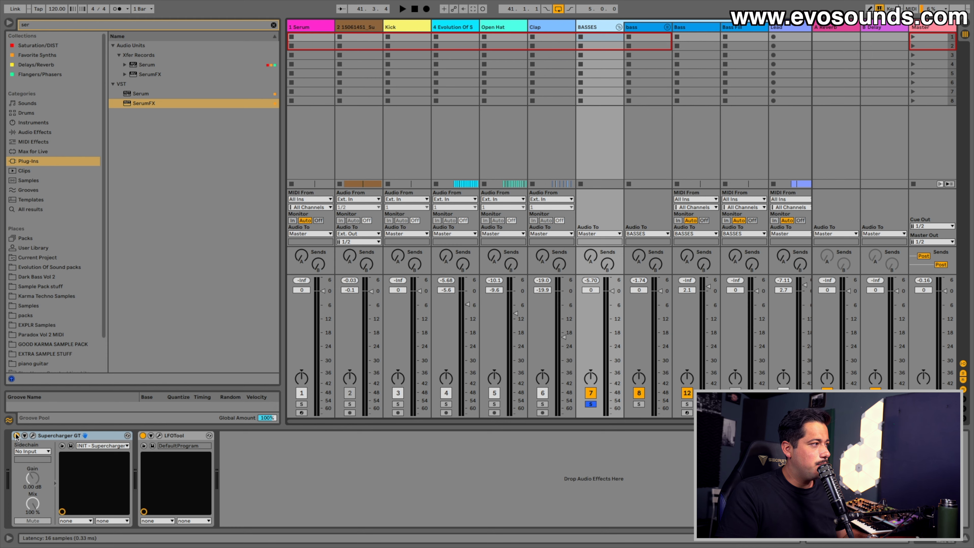
left_click(32, 436)
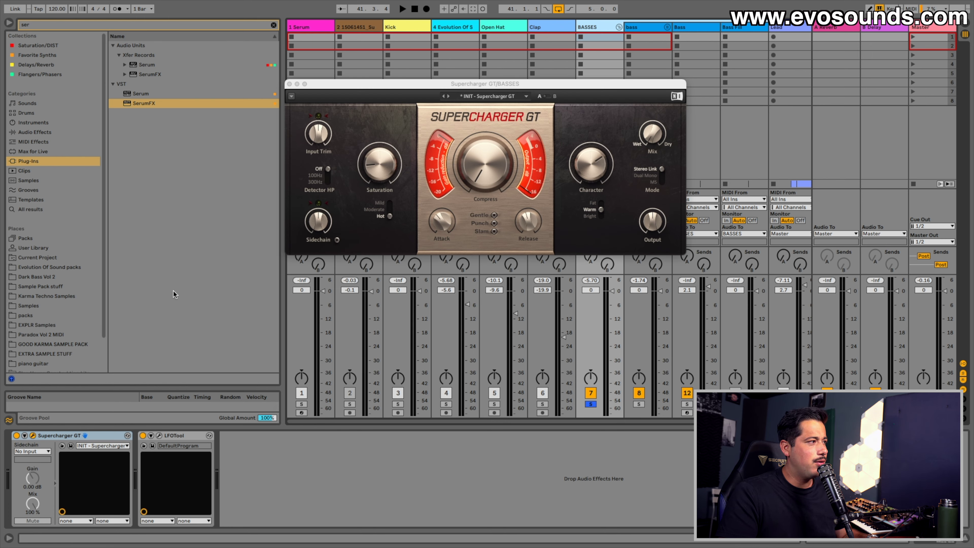
key("space")
left_click(17, 435)
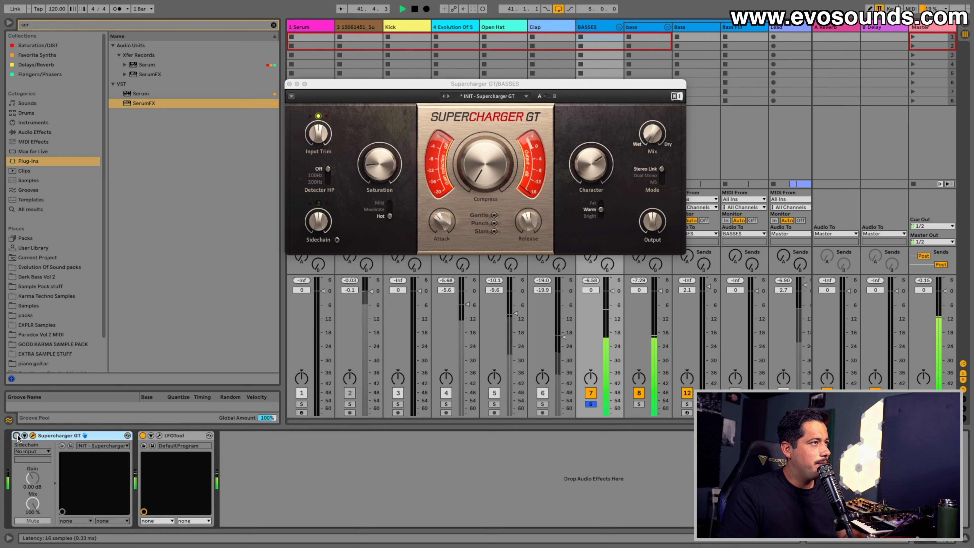
left_click(16, 435)
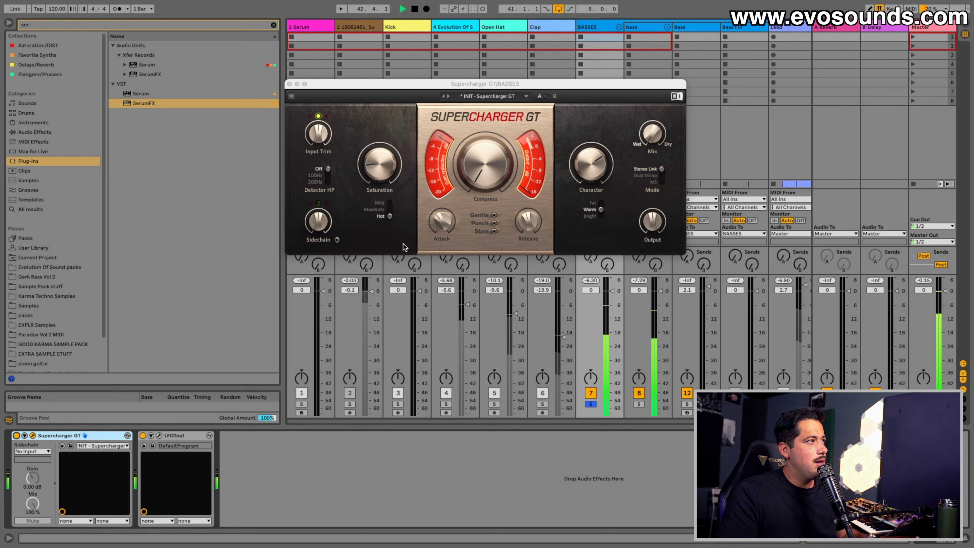
key("space")
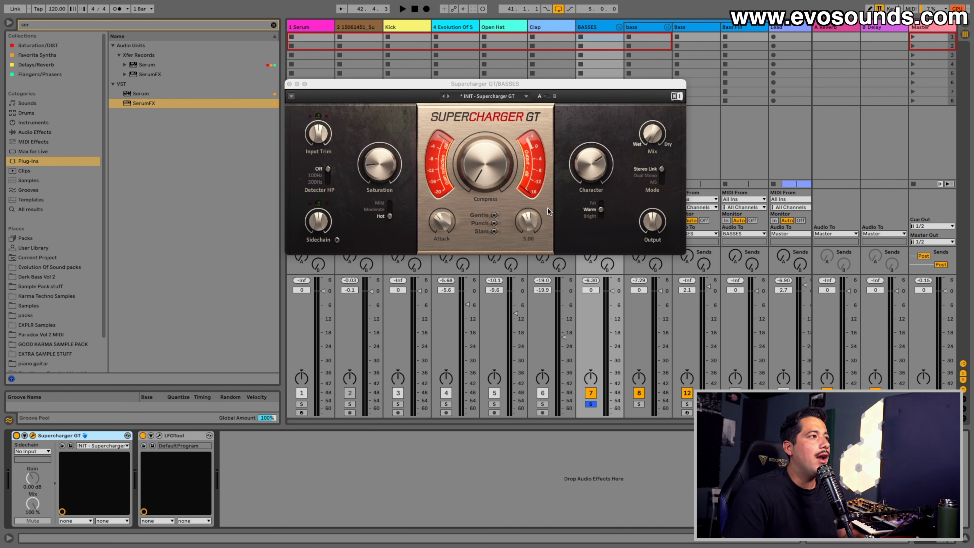
- Raise Supercharger GT's Compress amount to 2.90 on the BASSES group and compare it against bypass during playback
left_click(380, 164)
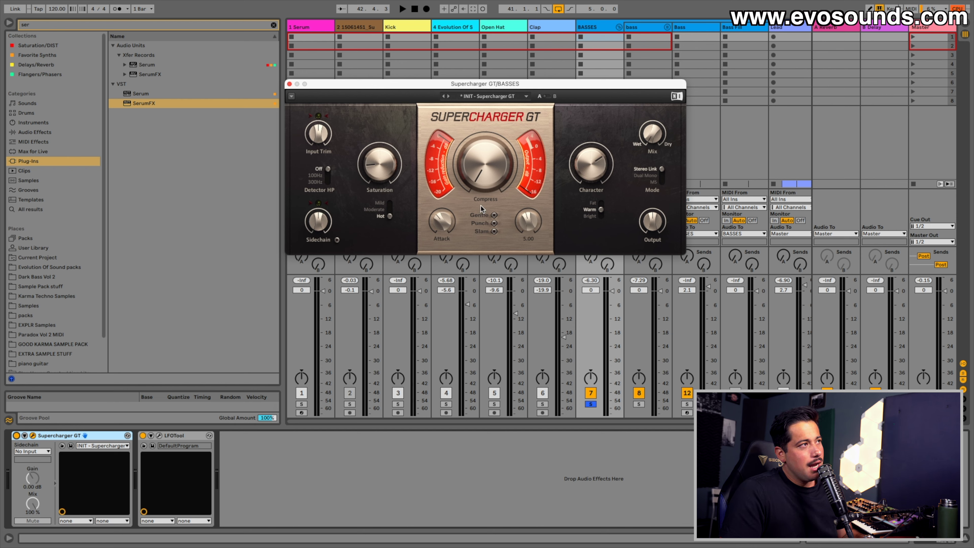
mouse_move(473, 183)
left_mouse_down()
mouse_move(472, 161)
mouse_move(472, 177)
left_mouse_up()
key("space")
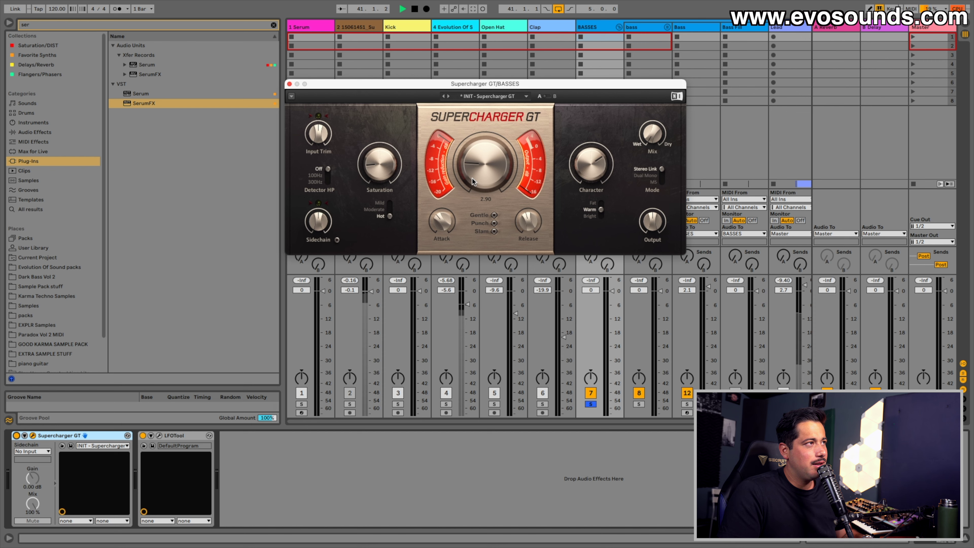
left_click(16, 436)
left_click(16, 436)
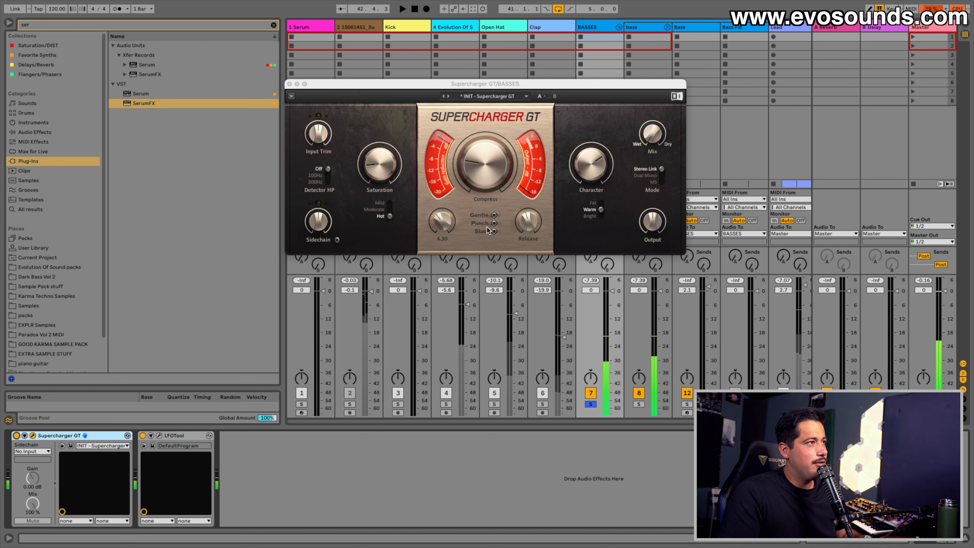
- Choose the Punch mode in Supercharger GT with Compress at 3.10, and compare the result against bypass
left_click(494, 223)
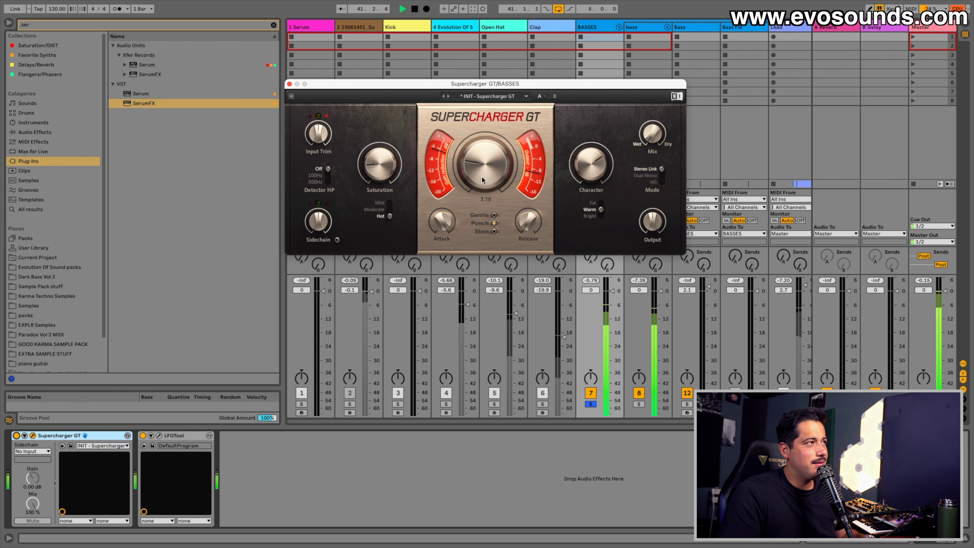
left_click(16, 435)
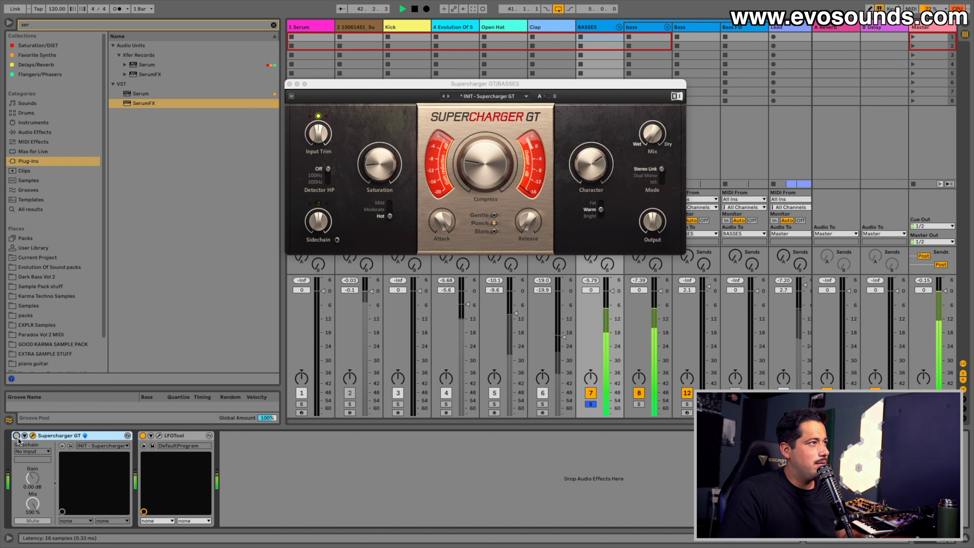
left_click(17, 436)
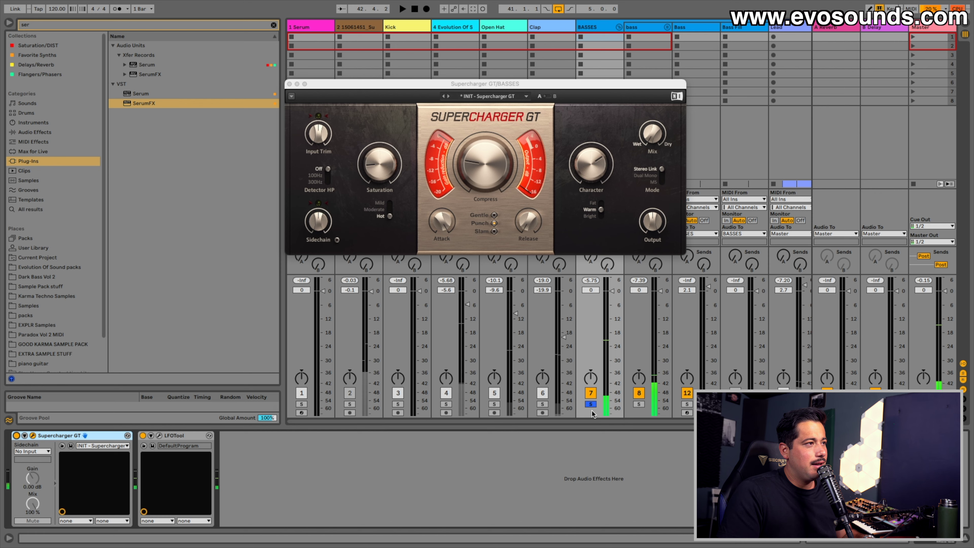
- Solo the Kick and 4 Evolution Of tracks alongside BASSES and play them together in Arrangement View
key("space")
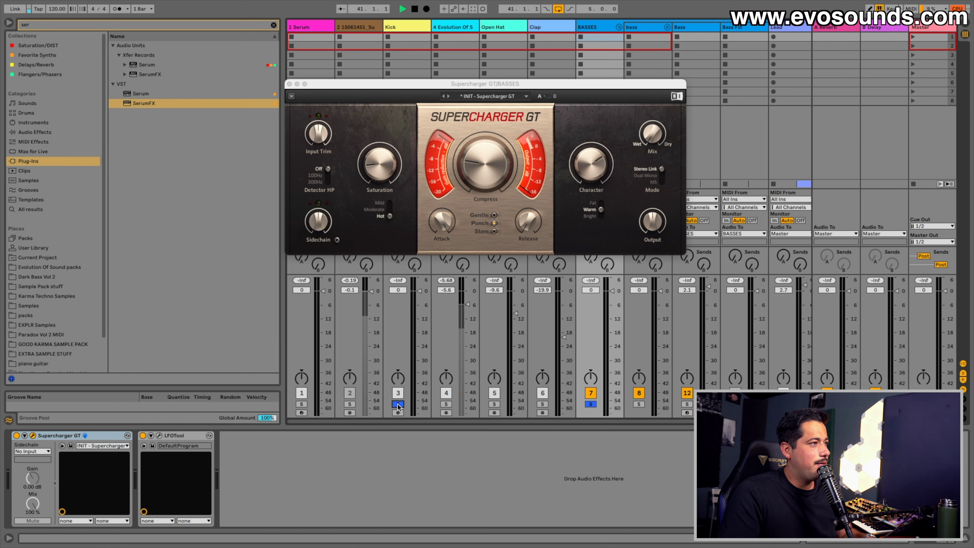
key("Tab")
left_click_drag(543, 82, 497, 275)
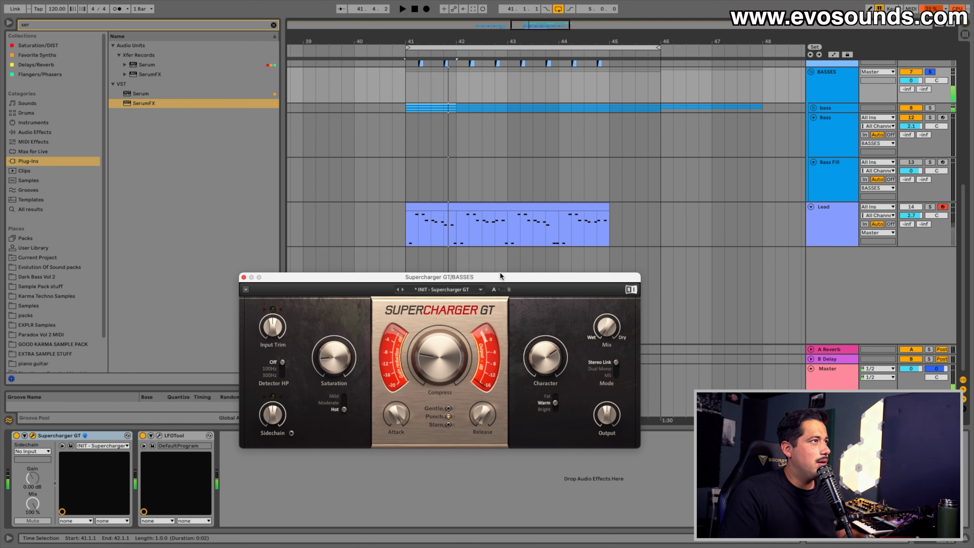
scroll(547, 169, "up", 5)
scroll(690, 169, "down", 1)
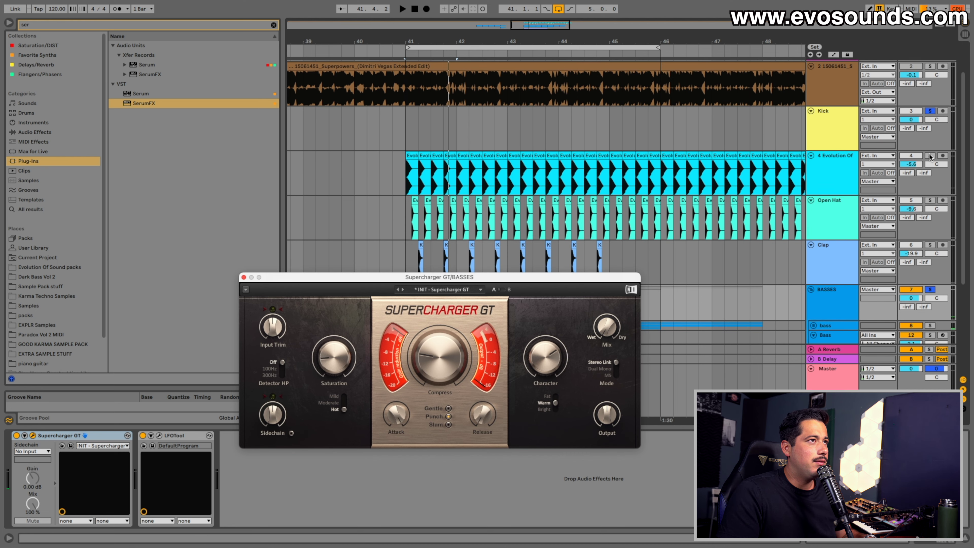
left_click(930, 156)
key("space")
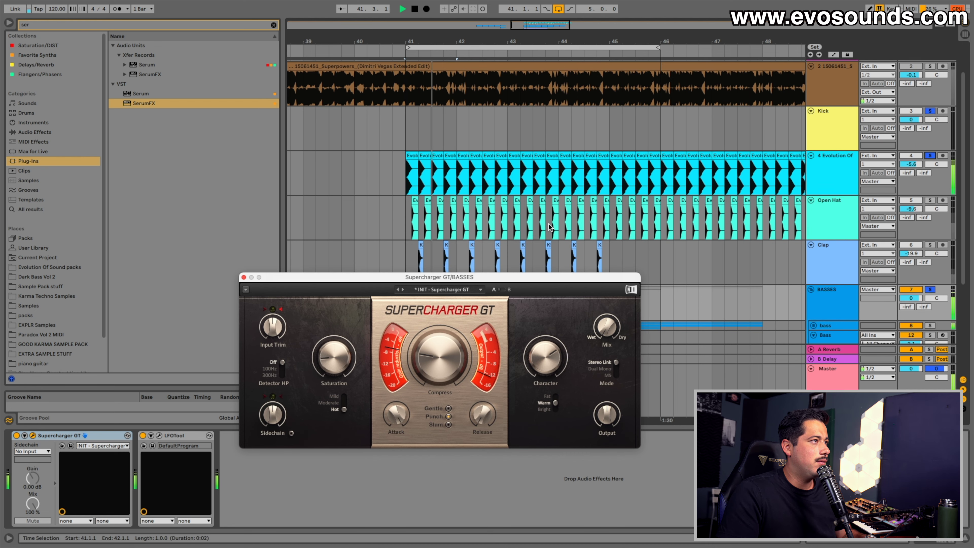
- Listen to the compressed bass together with the soloed drums, then close the Supercharger GT window
scroll(549, 227, "down", 3)
scroll(549, 227, "down", 3)
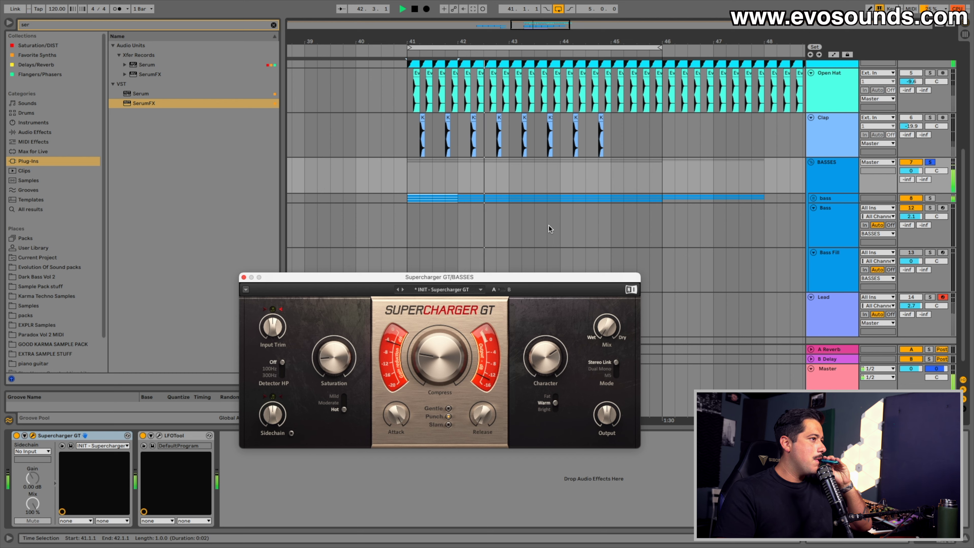
scroll(549, 229, "up", 3)
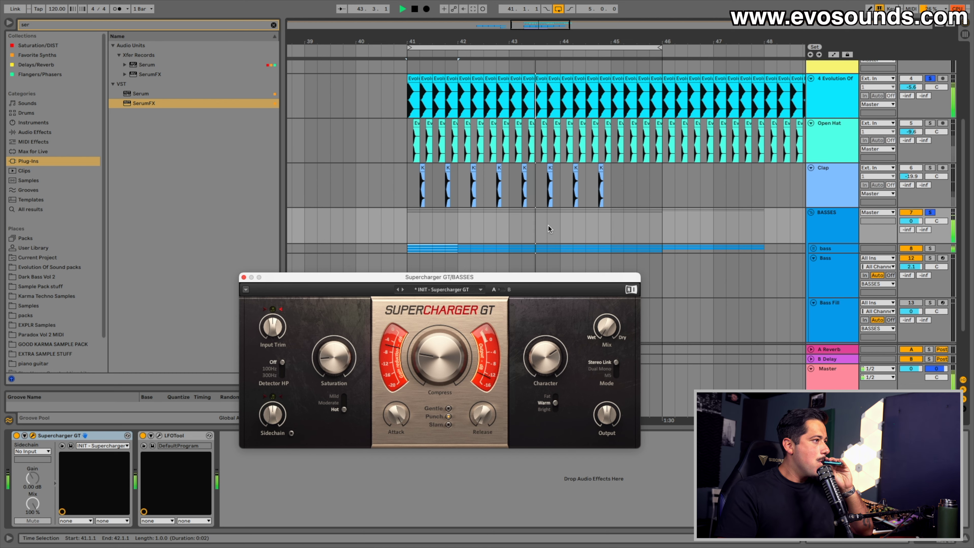
mouse_move(705, 8)
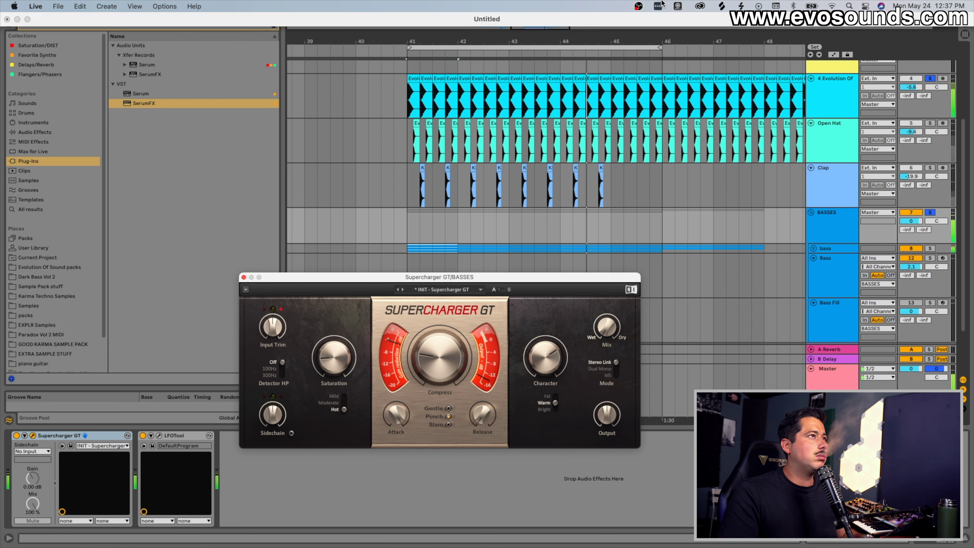
left_click(664, 249)
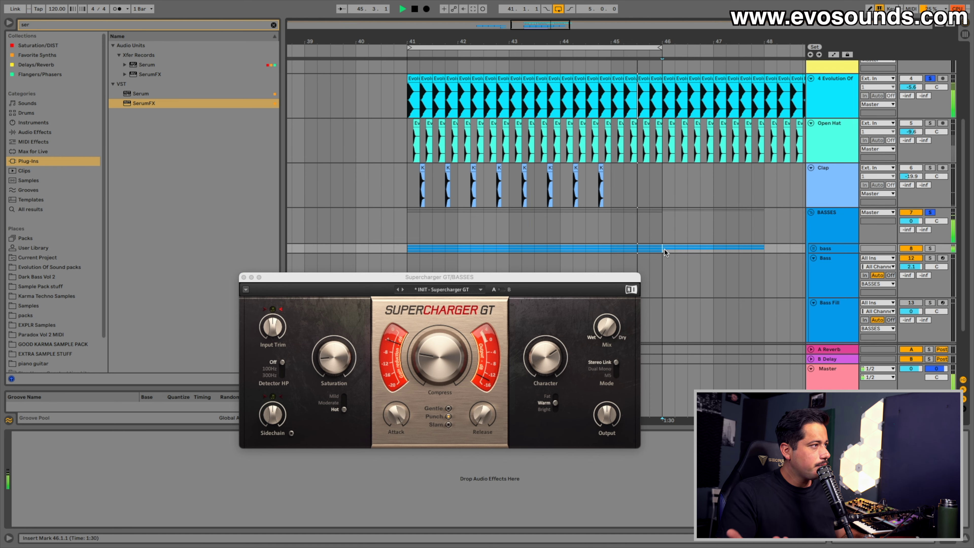
left_click(244, 277)
- Solo the low and Bass tracks and audition the one-bar low clip at bar 37
scroll(529, 229, "down", 3)
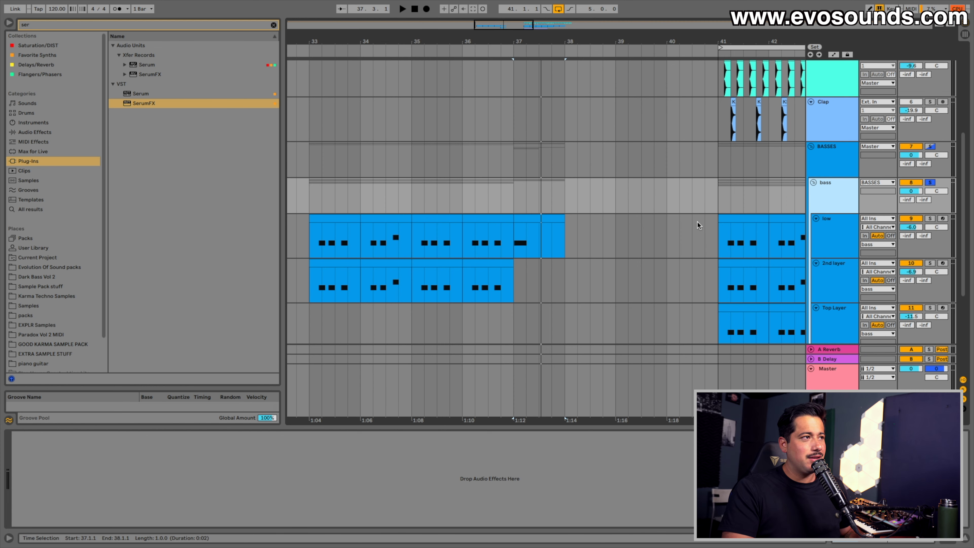
scroll(697, 222, "down", 4)
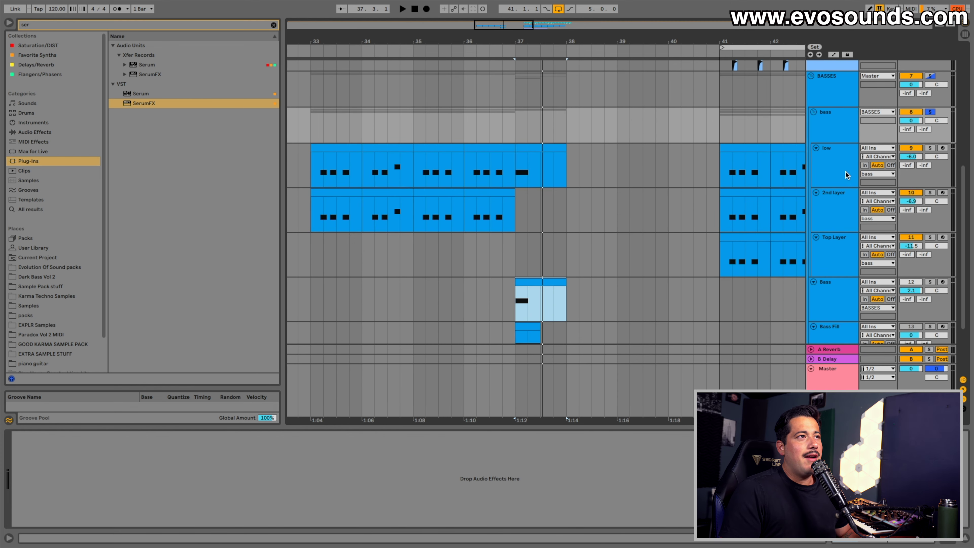
left_click(846, 175)
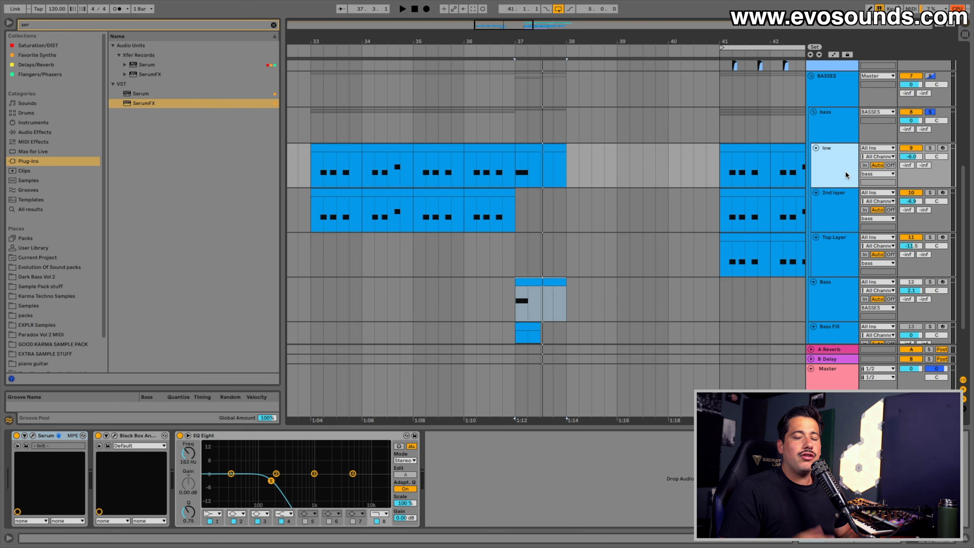
left_click(832, 321)
left_click(930, 282)
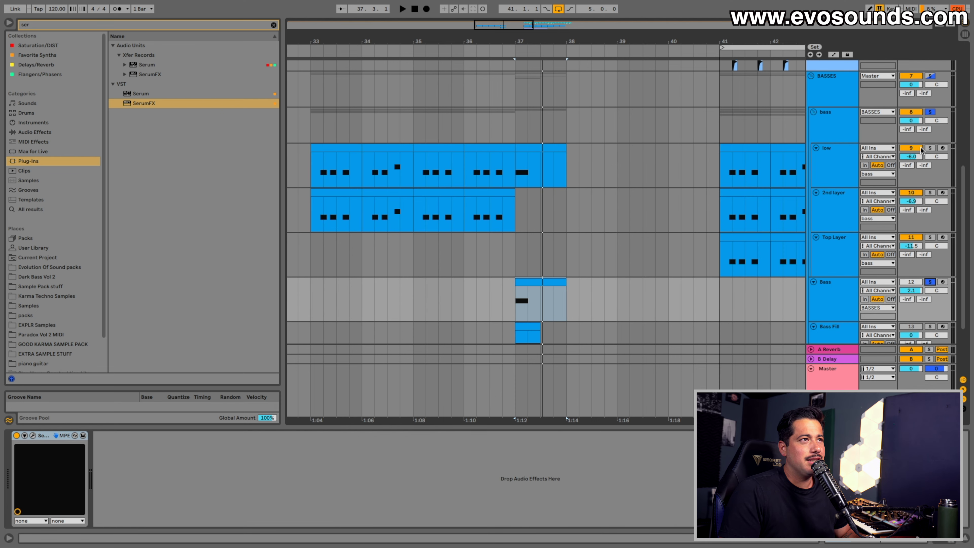
left_click(557, 151)
key("space")
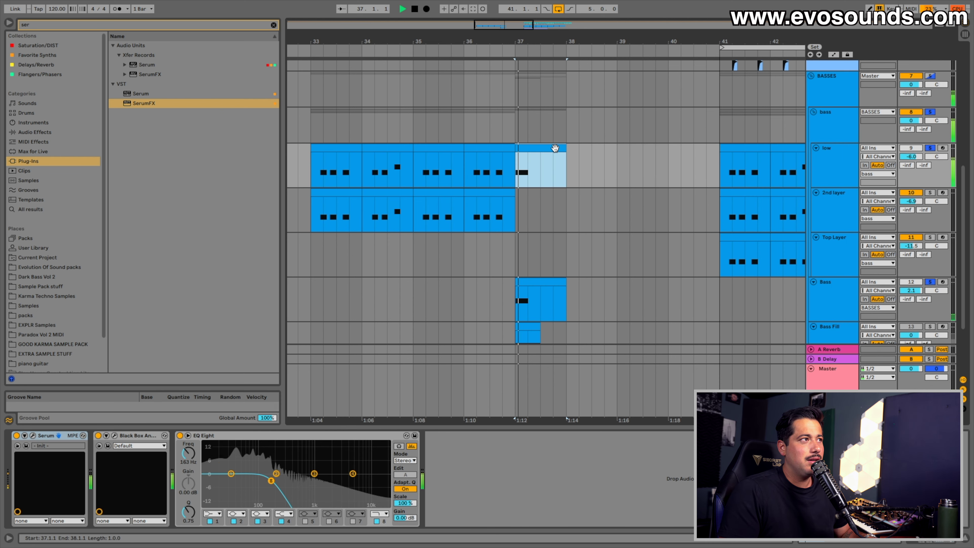
key("space")
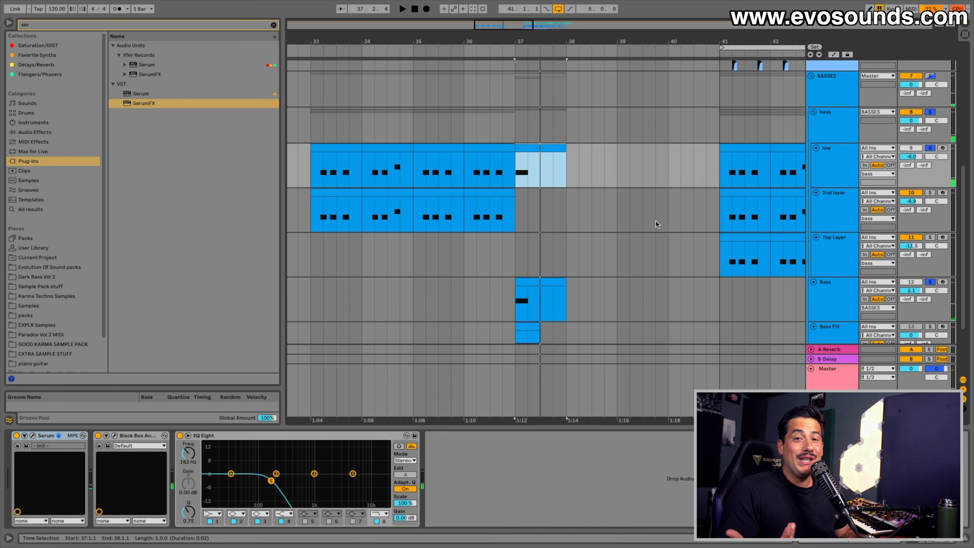
- Look closer at the clips around bar 37, compare the low and Bass tracks, and open Serum on Bass
left_click_drag(492, 34, 499, 149)
left_click(839, 155)
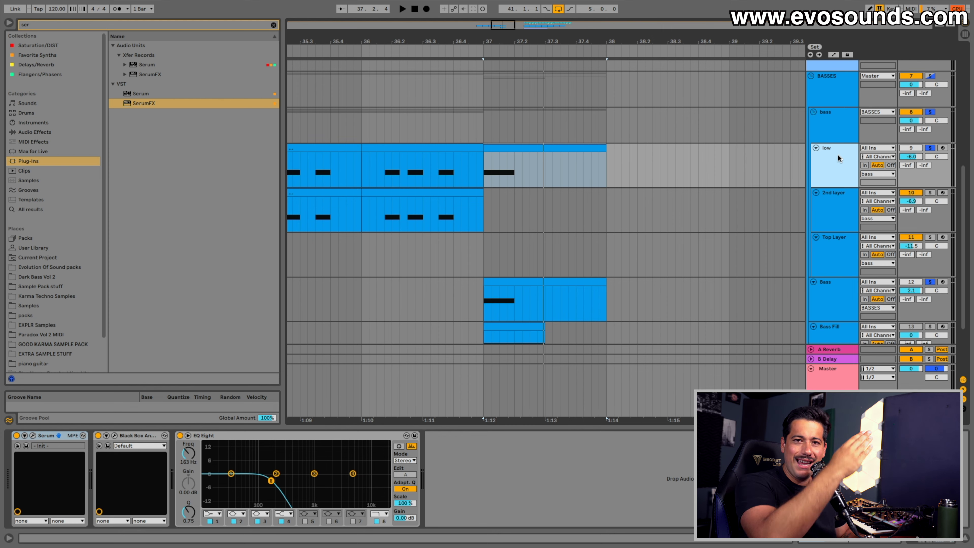
left_click(838, 285)
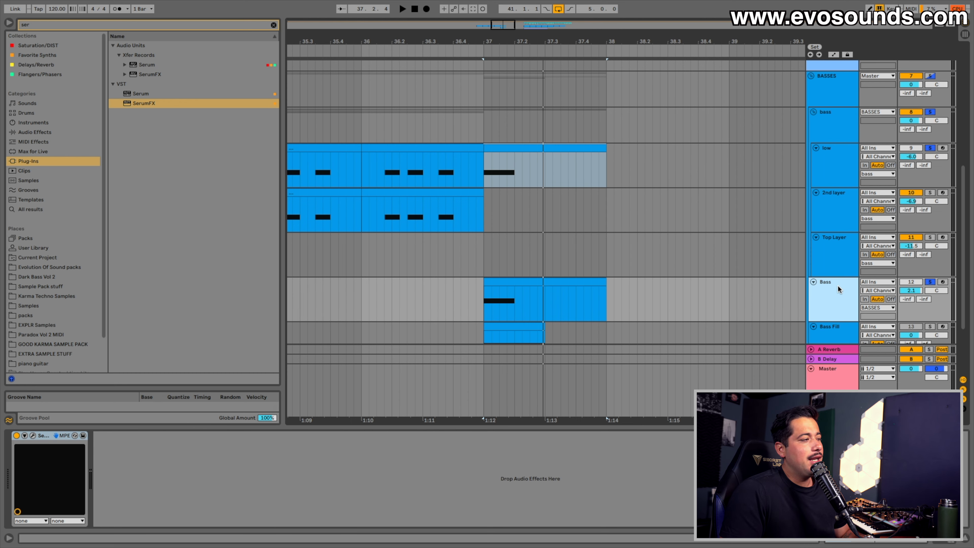
left_click(34, 436)
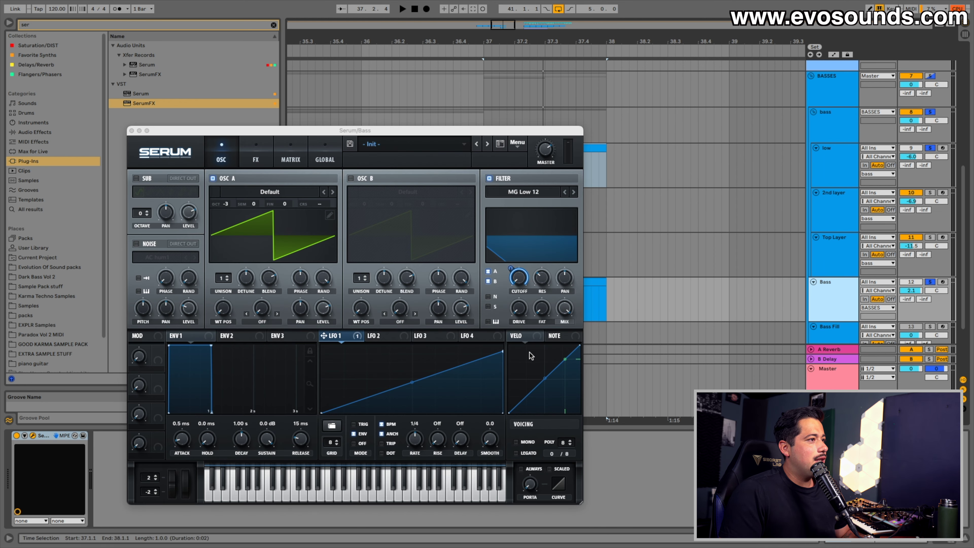
- Bend Serum's LFO 1 into a full-height concave rising ramp driving the filter cutoff, and bring up the effects page
left_click_drag(502, 353, 508, 344)
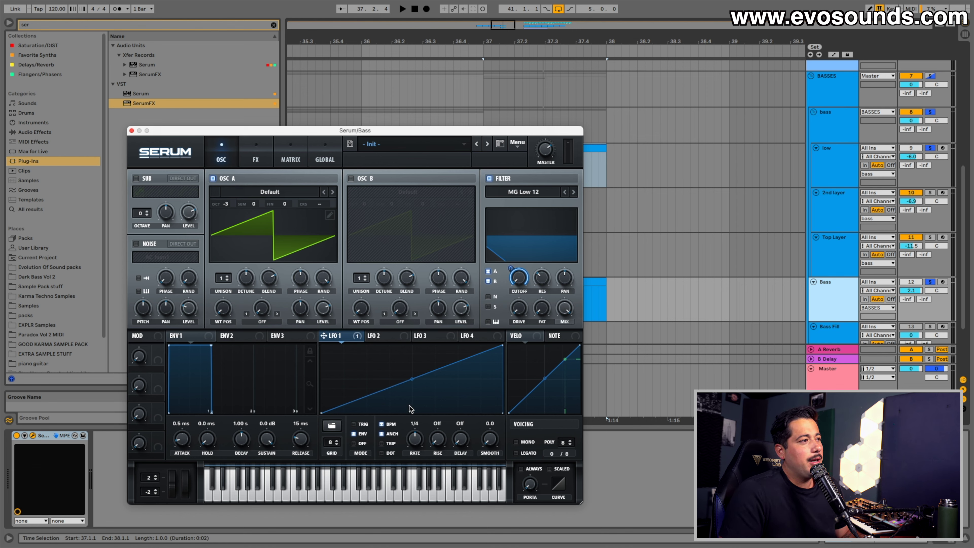
left_click_drag(413, 384, 413, 391)
left_click_drag(348, 338, 511, 281)
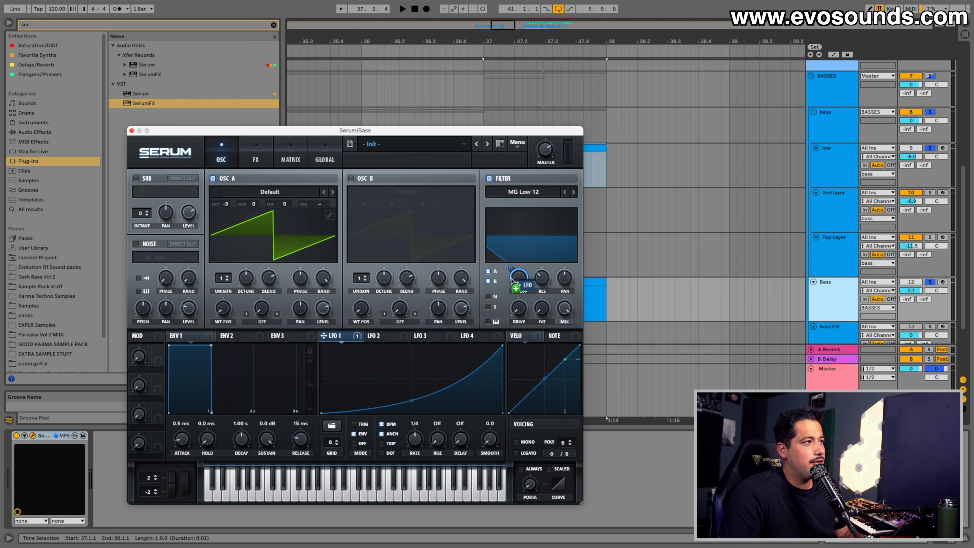
left_click(267, 161)
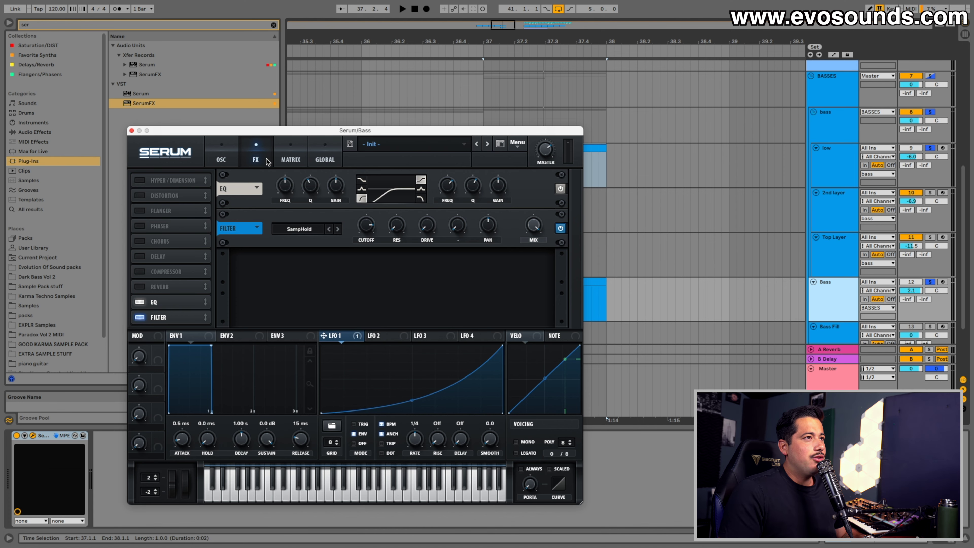
- Close the Bass track's Serum window, solo only the low track, and audition its clip at bar 37
left_click(932, 149)
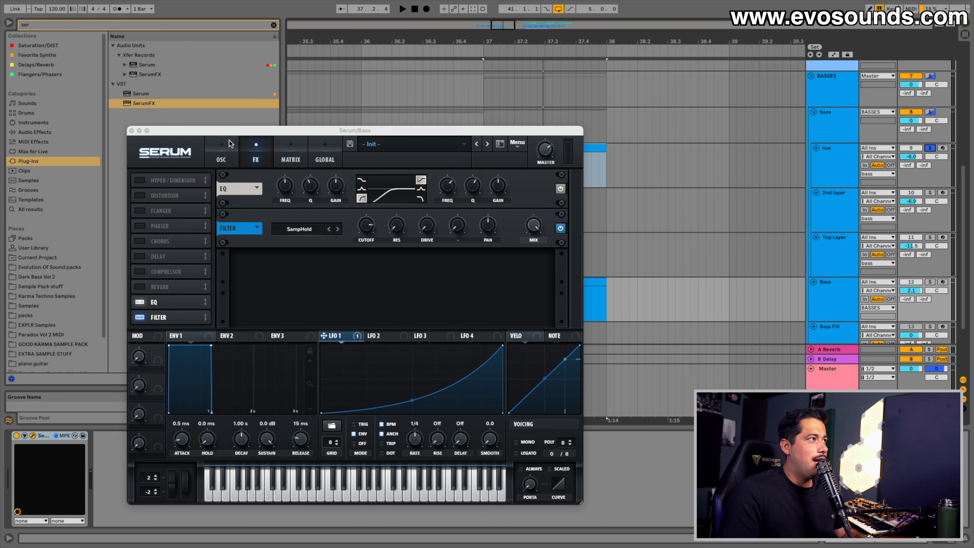
left_click(132, 130)
left_click(515, 146)
key("space")
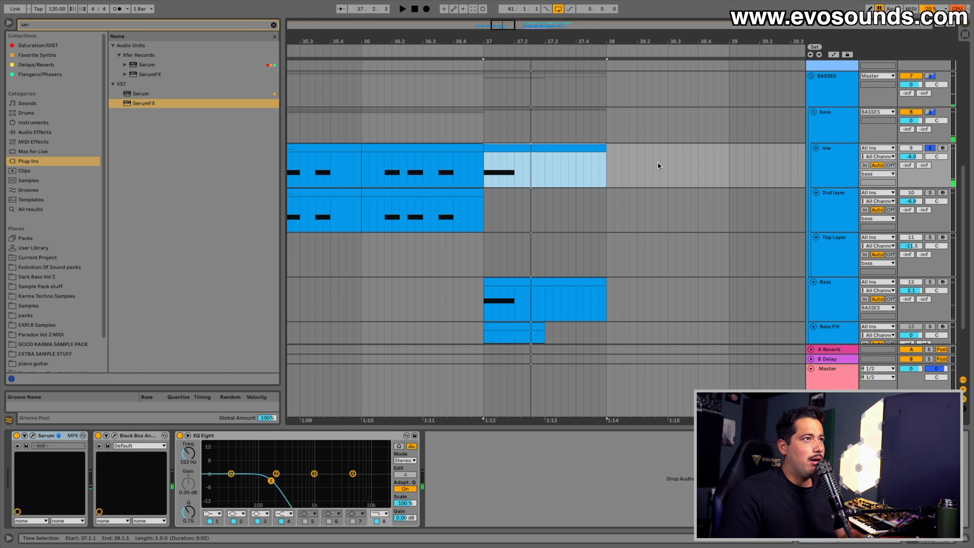
- Open Serum on the low track and reposition its window so the full synth can be examined
left_click(868, 180)
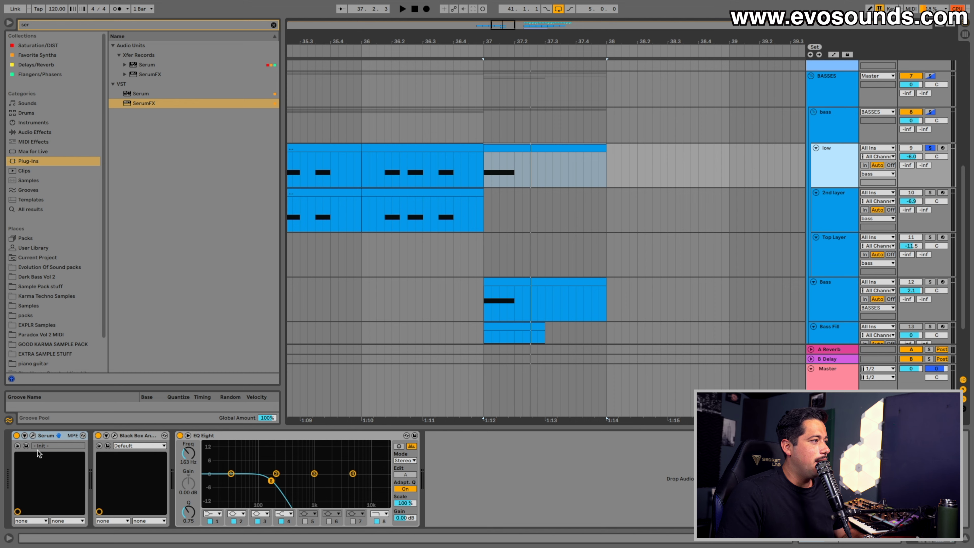
left_click(33, 436)
left_click_drag(285, 130, 426, 70)
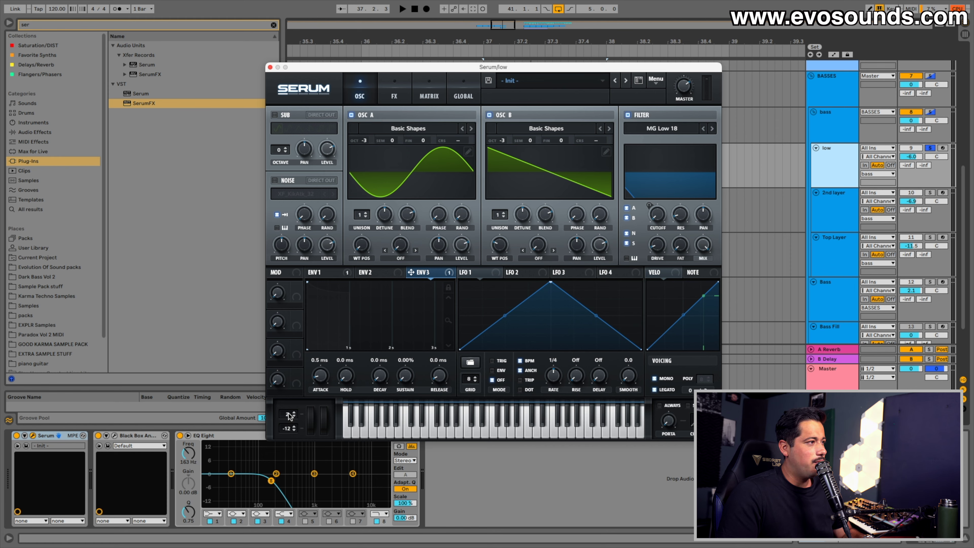
- Try pitch bend-down ranges of -1, -2 and -4 semitones in the low track's Serum, and audition the result
left_click_drag(289, 429, 303, 413)
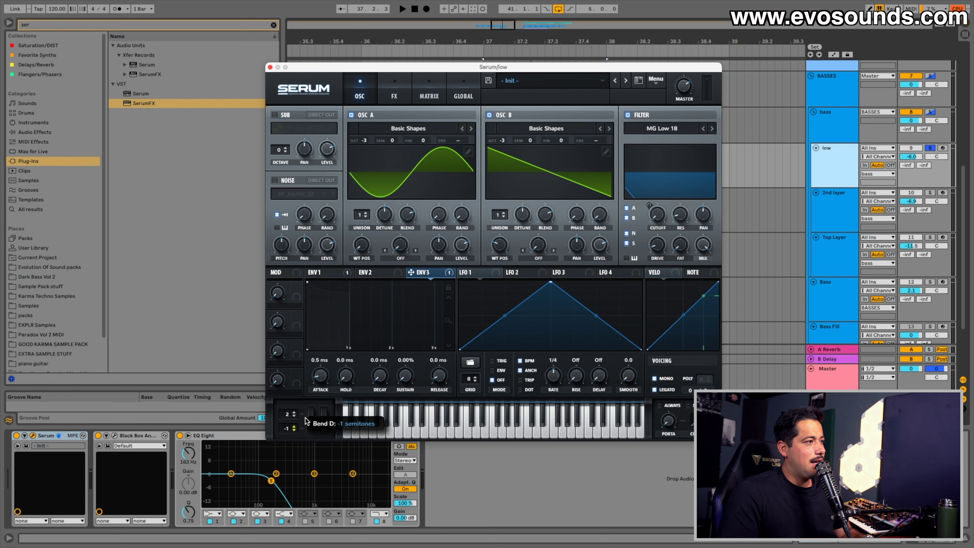
left_click(292, 429)
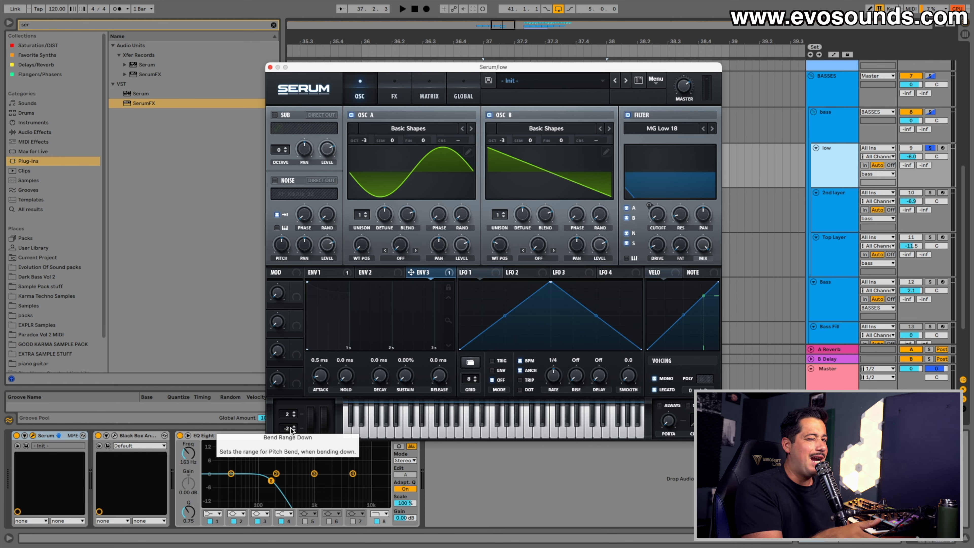
left_click_drag(292, 429, 294, 437)
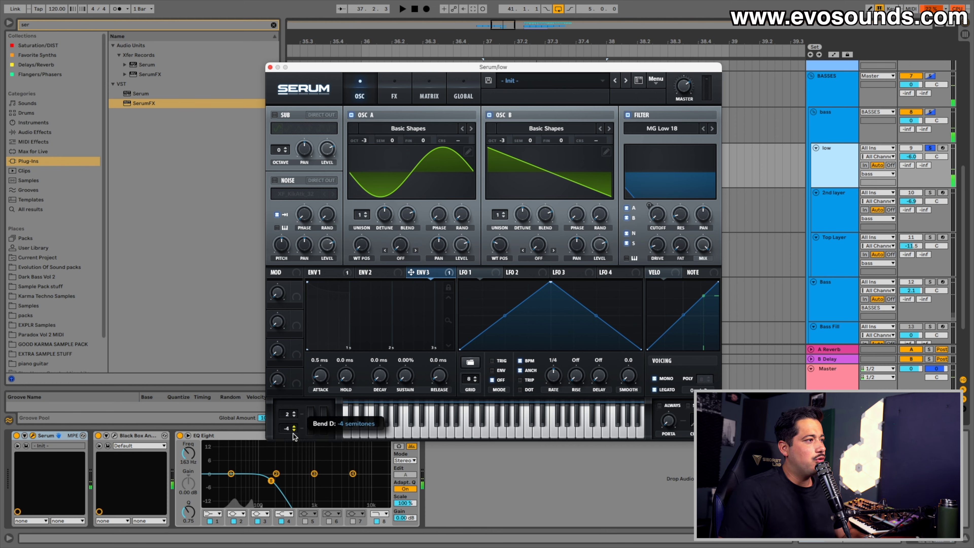
key("space")
key("space")
key("space")
- Audition the low sound with a smaller bend-down range, try 0 semitones, and restore the range to -12
left_click_drag(293, 429, 319, 344)
key("space")
key("space")
key("space")
key("space")
key("space")
left_click_drag(292, 427, 288, 458)
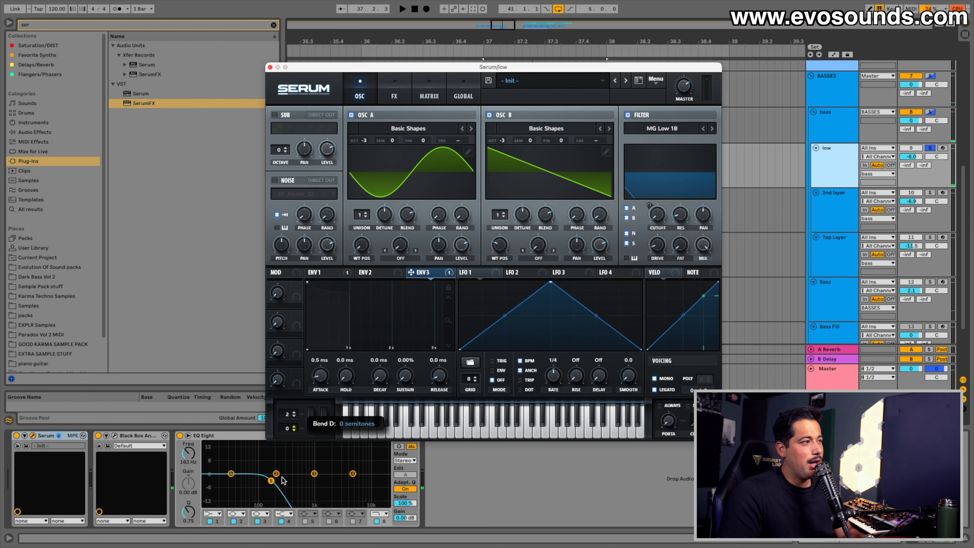
left_click_drag(279, 505, 283, 506)
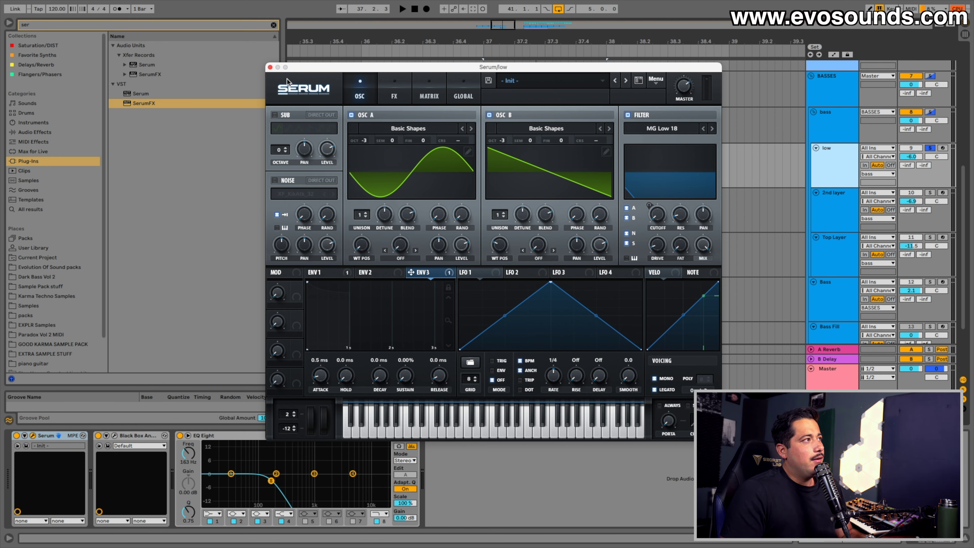
- Close Serum, open the low track's clip at bar 37 in an enlarged editor, and show its MIDI Ctrl Pitch Bend envelope
left_click(270, 67)
double_click(565, 147)
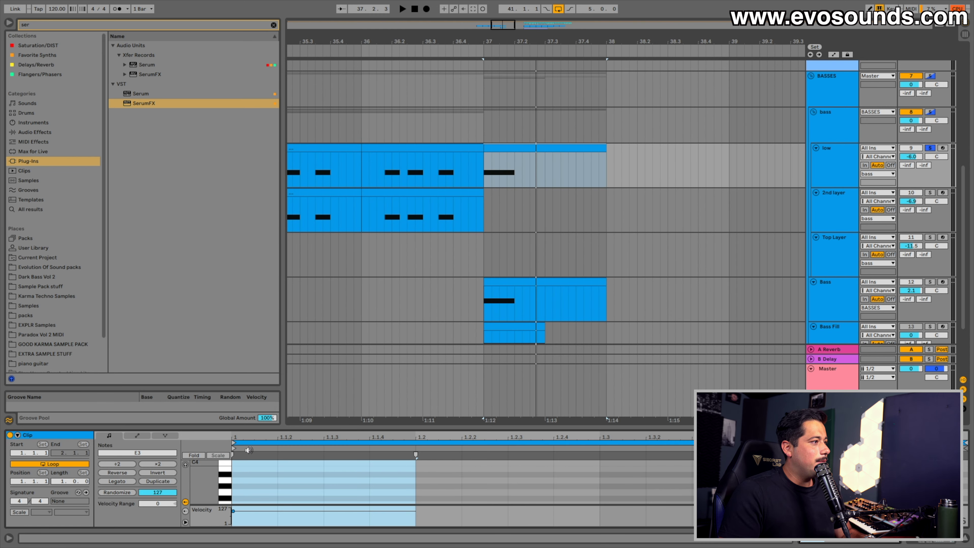
left_click_drag(288, 428, 152, 224)
left_click(149, 228)
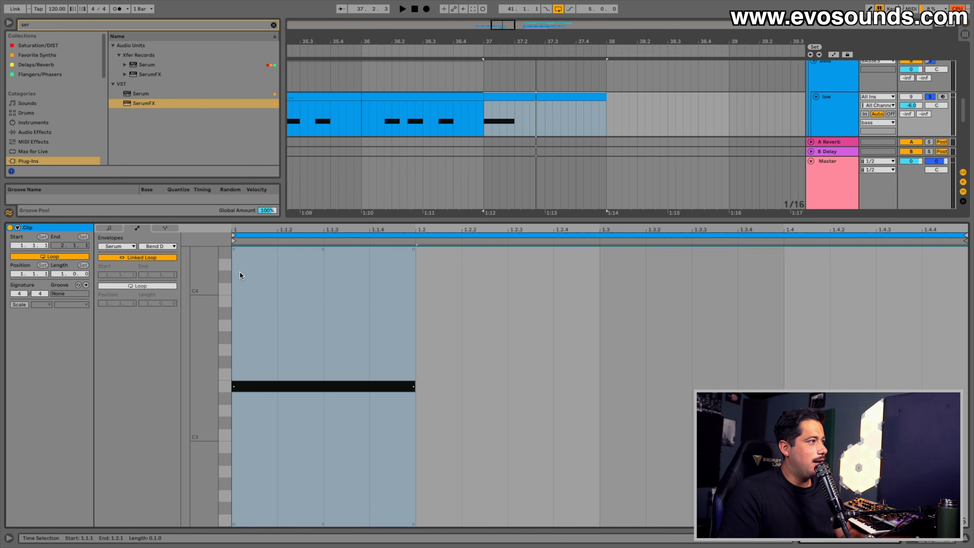
left_click(157, 246)
left_click(134, 247)
left_click(137, 254)
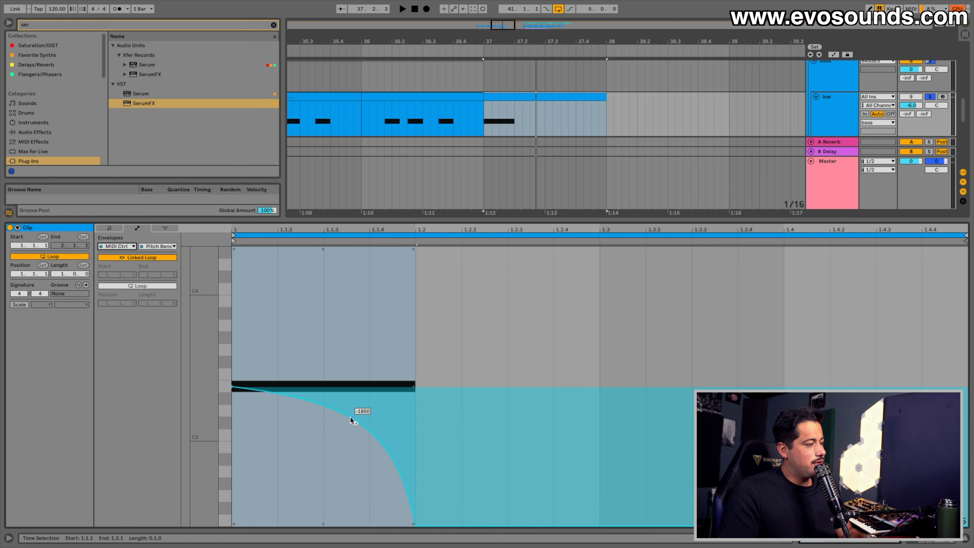
- Reshape the curvature of the low clip's falling pitch bend across the note, auditioning gentler and steeper drops, and leave a late steep drop
left_click_drag(352, 422, 352, 372)
key("space")
key("space")
left_click_drag(369, 421, 344, 436)
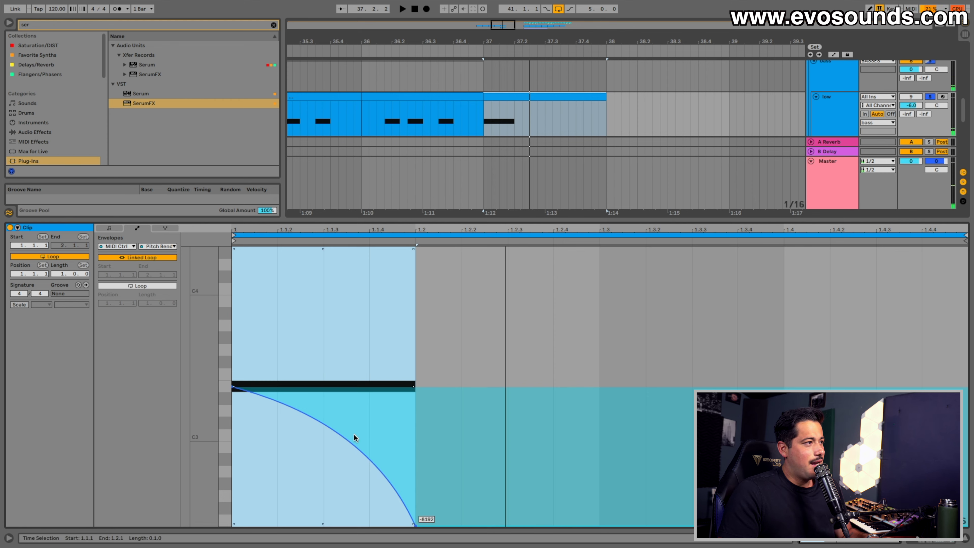
left_click_drag(354, 433, 374, 419)
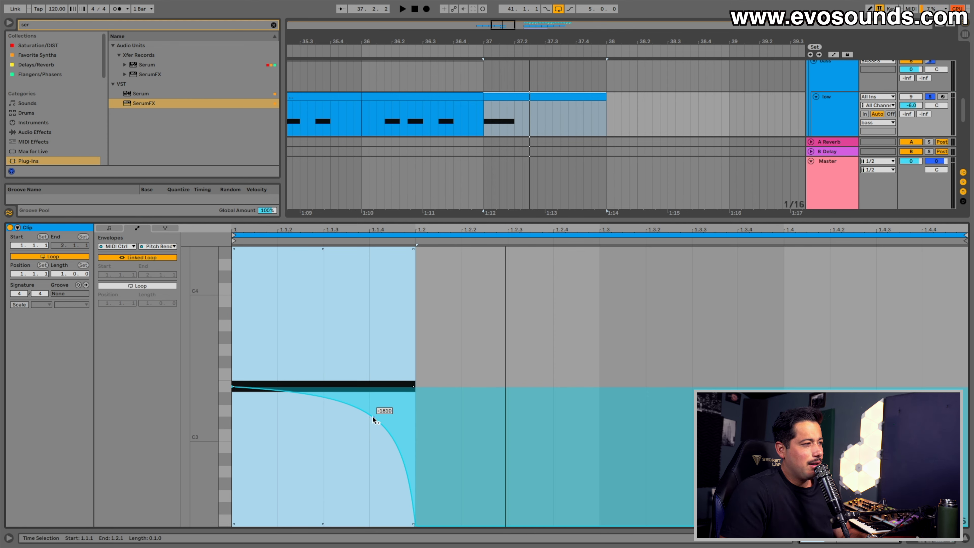
mouse_move(364, 417)
left_mouse_down()
mouse_move(364, 464)
mouse_move(364, 412)
mouse_move(369, 420)
left_mouse_up()
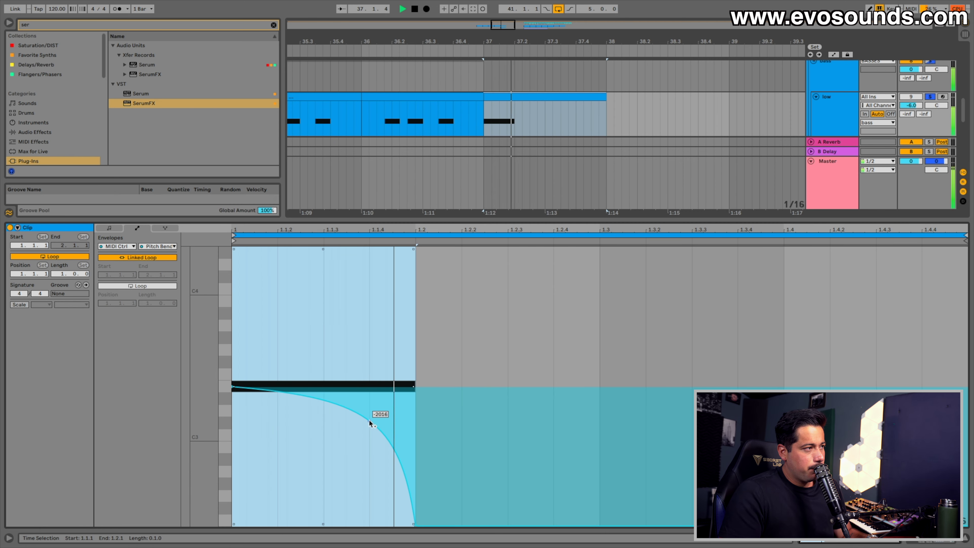
- Shrink the clip editor, solo the Bass track instead of low, and open Serum from its devices
left_click_drag(539, 219, 529, 496)
left_click(836, 307)
left_click(929, 296)
key("super+alt+l")
left_click(35, 436)
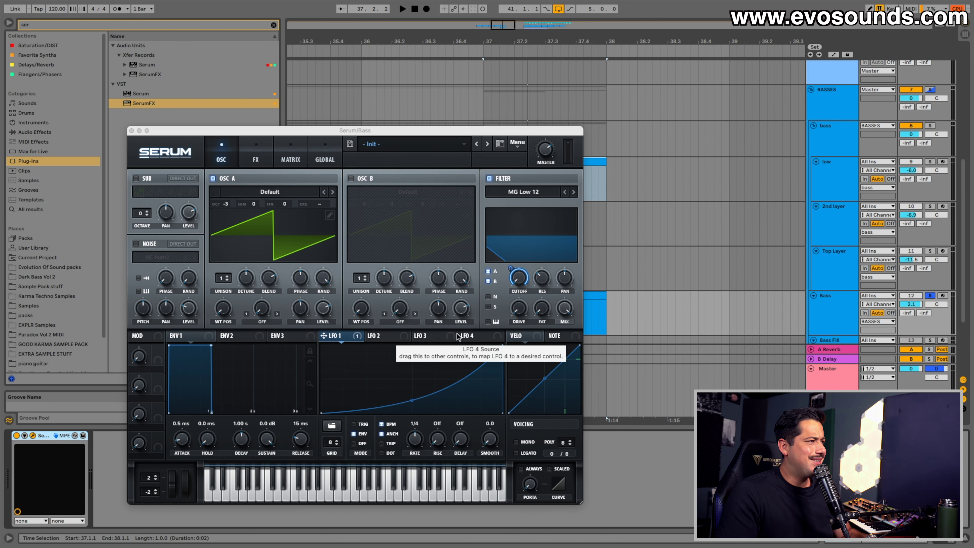
- Straighten LFO 1 in the Bass track's Serum to an almost linear ramp, and solo the low track alongside it
left_click_drag(486, 336, 500, 294)
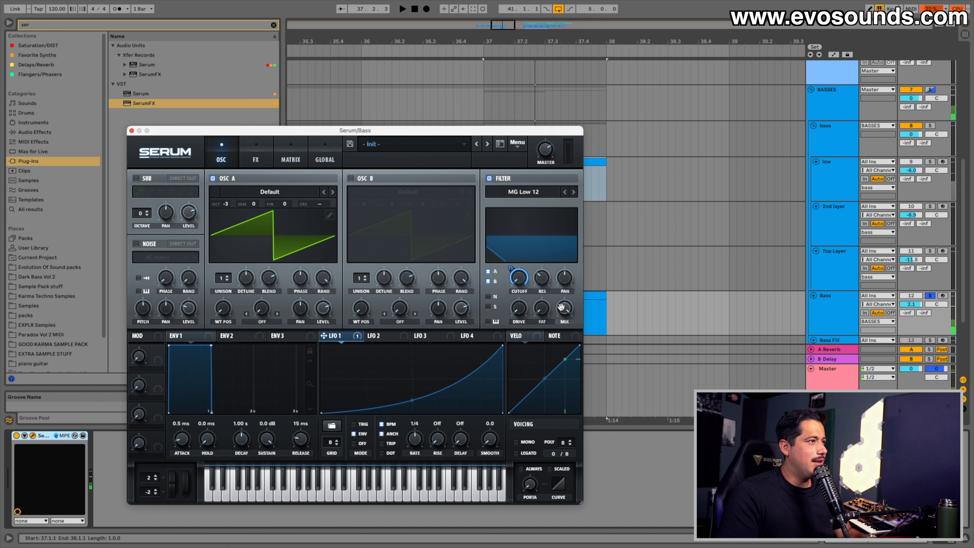
left_click_drag(416, 409, 413, 378)
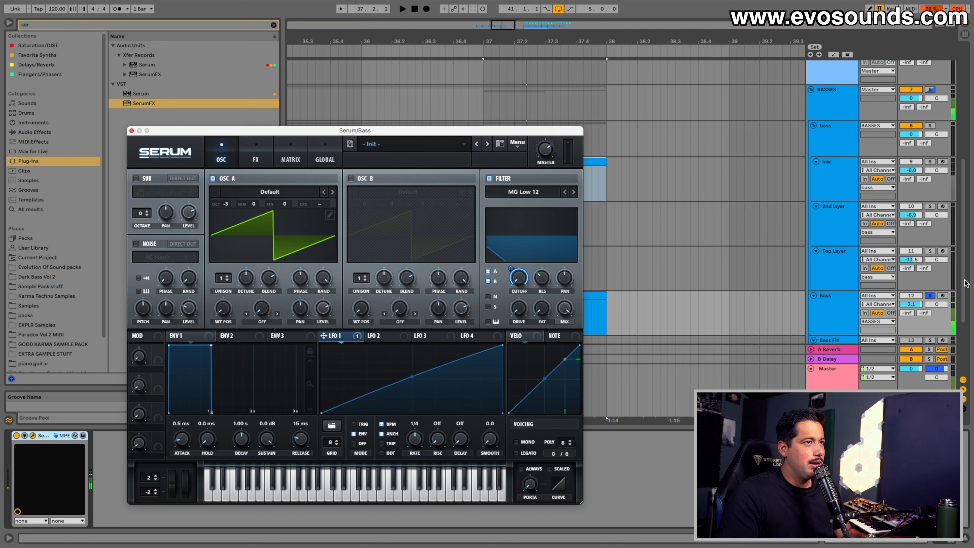
left_click(930, 161, "super")
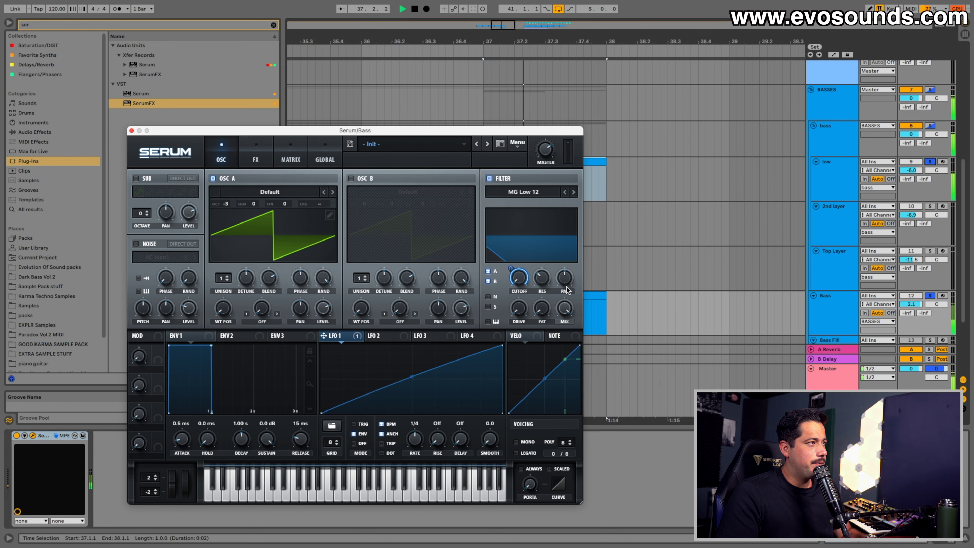
- Compare the bass with Serum's effects filter off and on, and try OSC A with 3 unison voices
left_click(286, 151)
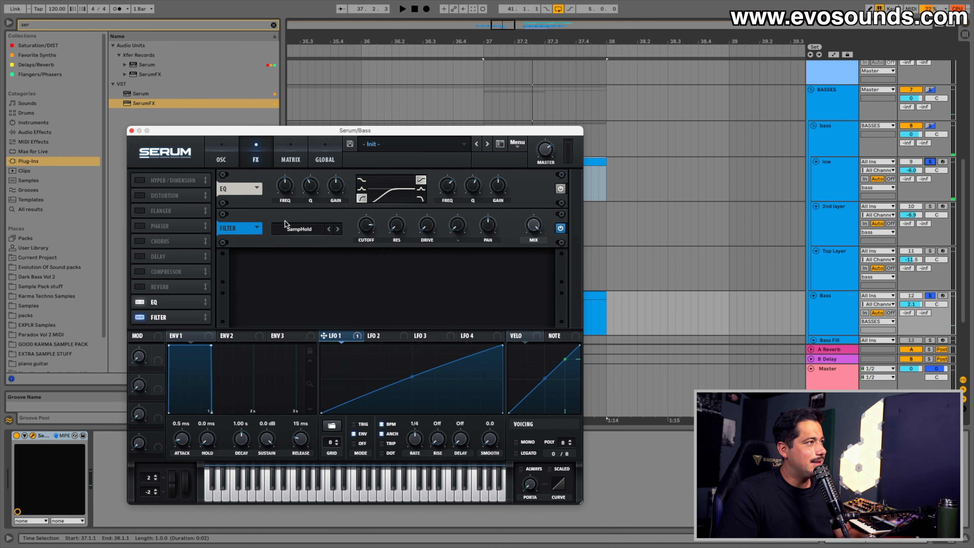
left_click(140, 318)
left_click(140, 317)
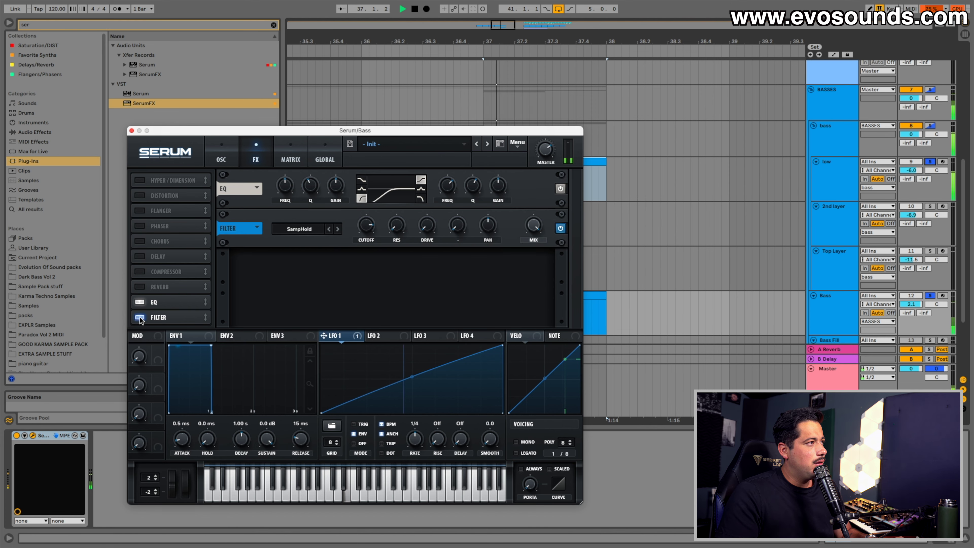
left_click(227, 158)
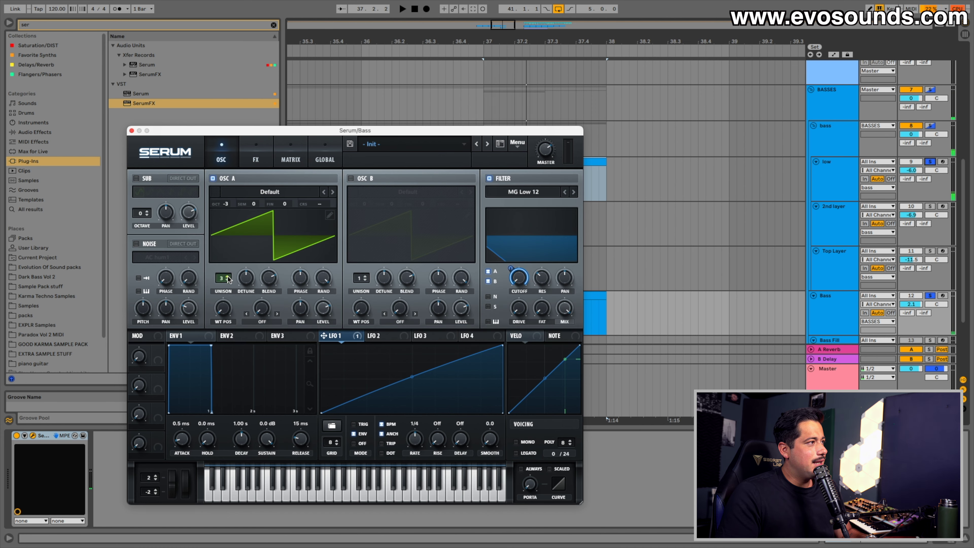
left_click(255, 157)
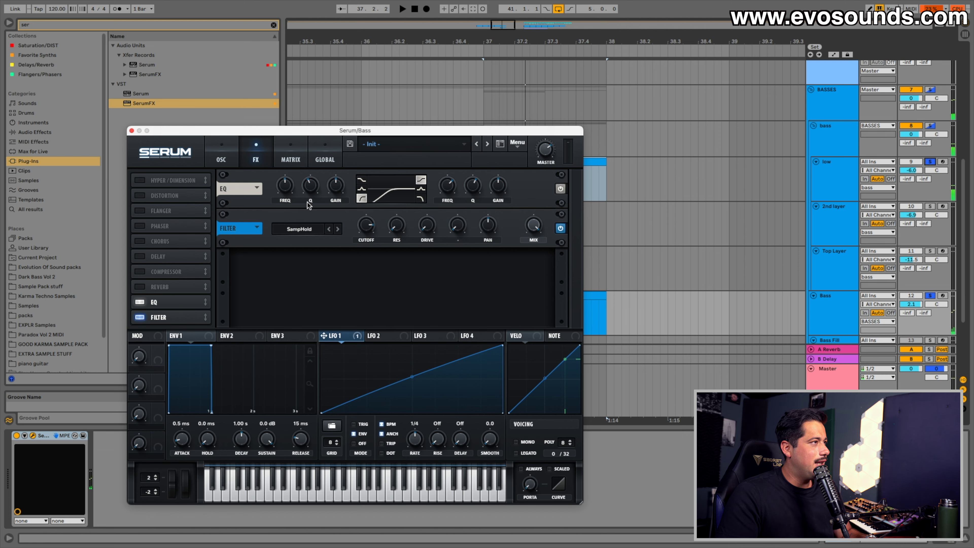
- Try the Monster 3 [SL] wavetable in OSC A with LFO 1 modulating its wavetable position, and audition it
left_click(221, 157)
left_click(253, 193)
mouse_move(313, 231)
left_click(346, 258)
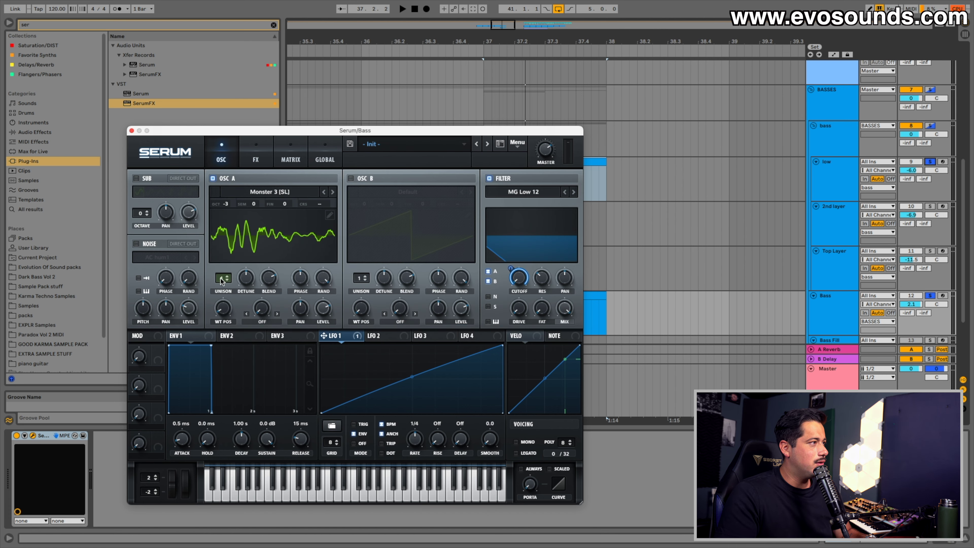
left_click_drag(226, 303, 222, 307)
key("space")
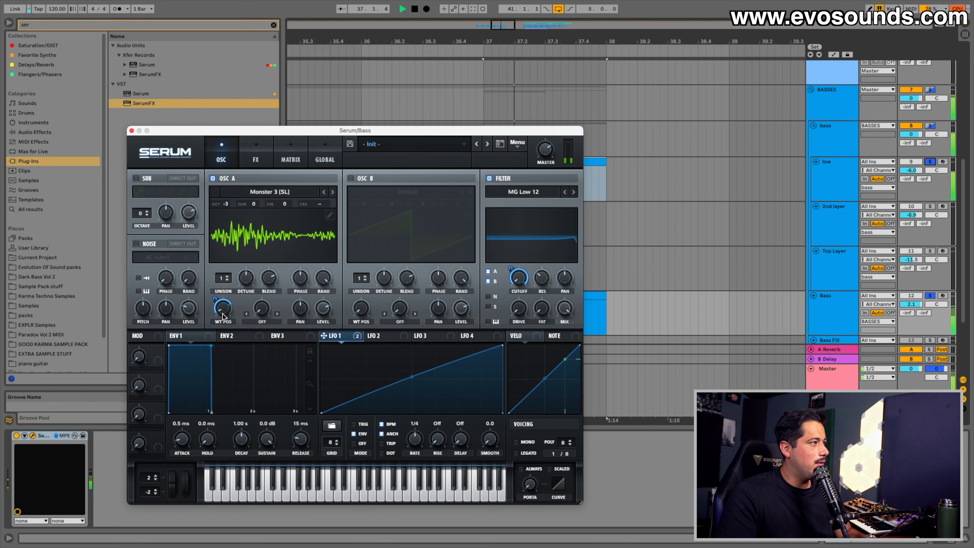
key("space")
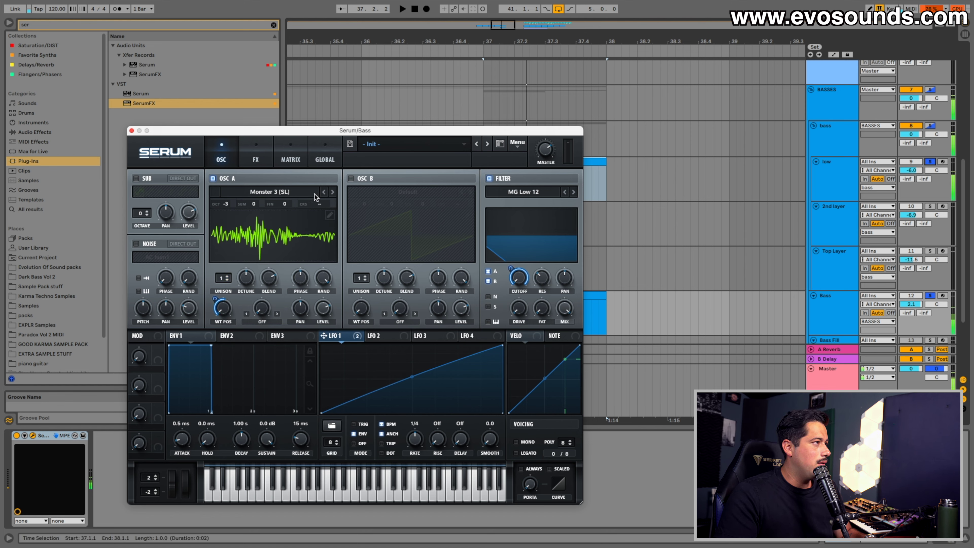
- Step OSC A back through the preceding wavetables and audition them with the low layer
left_click(322, 193)
left_click(322, 193)
left_click(322, 193)
key("space")
key("space")
left_click(322, 193)
key("space")
key("space")
- Turn off the filter in Serum's effects rack, audition the bass, and return to the oscillator page
left_click(247, 149)
left_click(139, 317)
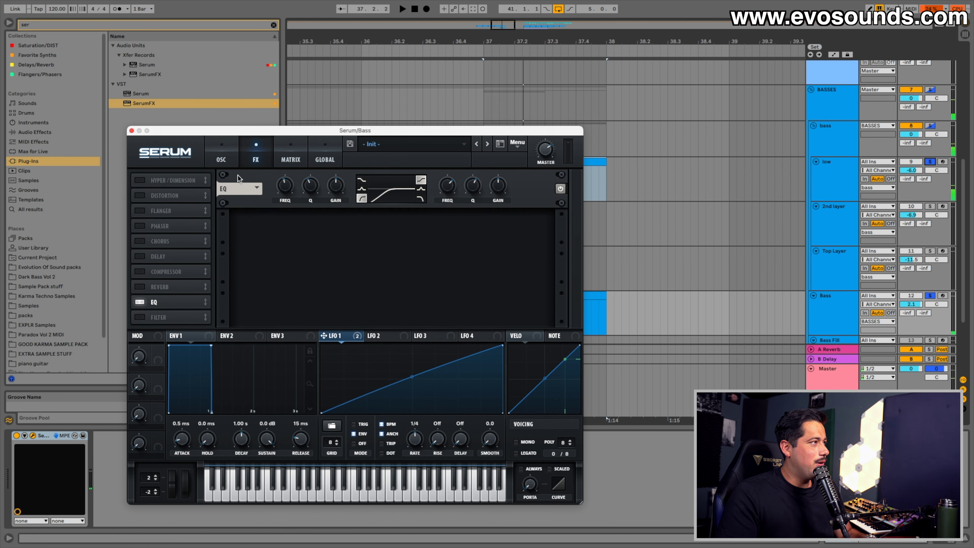
key("space")
left_click(221, 153)
key("space")
- Try the Electric Guitar [SL], Creeper [SN] and AlienSpectral [SN] wavetables in OSC A, checking the effects page in between
left_click(323, 192)
left_click(323, 192)
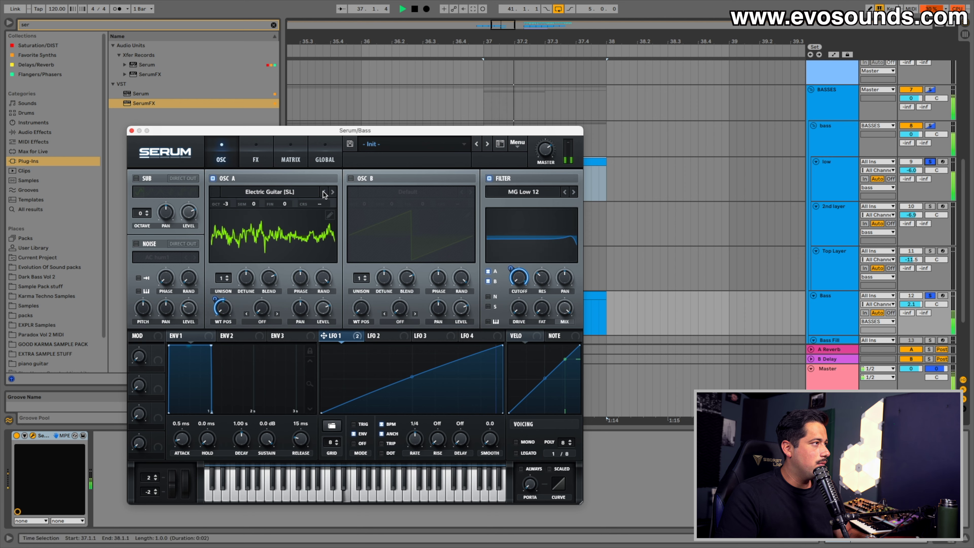
left_click(324, 191)
left_click(255, 158)
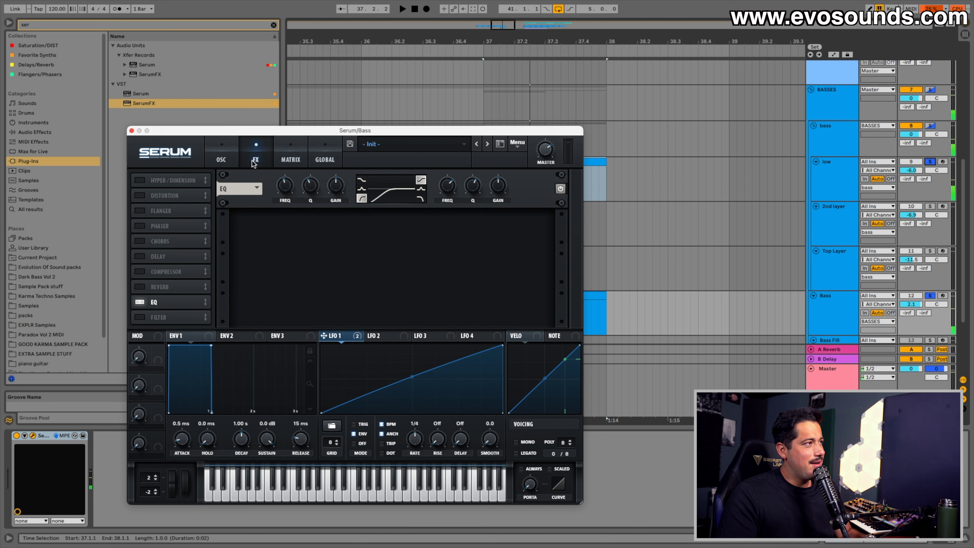
left_click(827, 297)
left_click(220, 159)
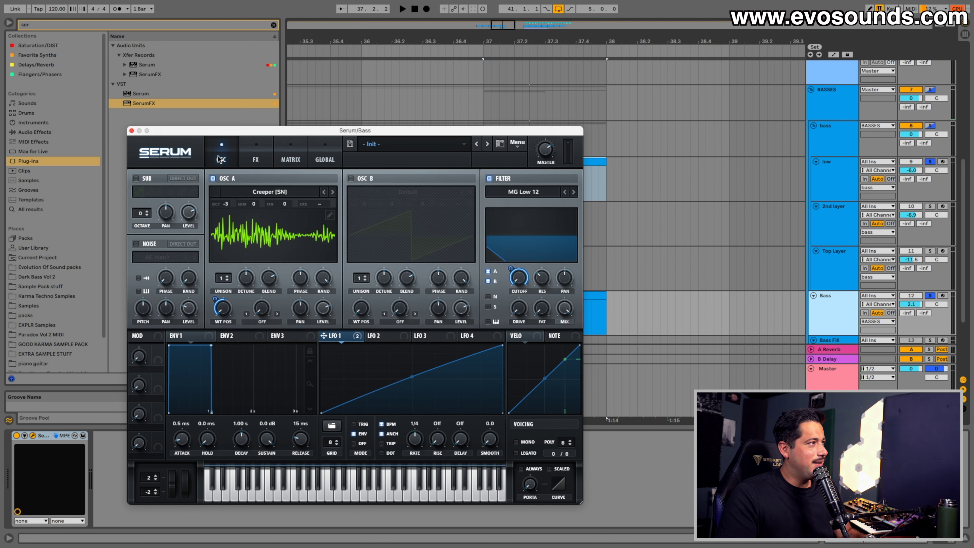
left_click(323, 192)
left_click(324, 192)
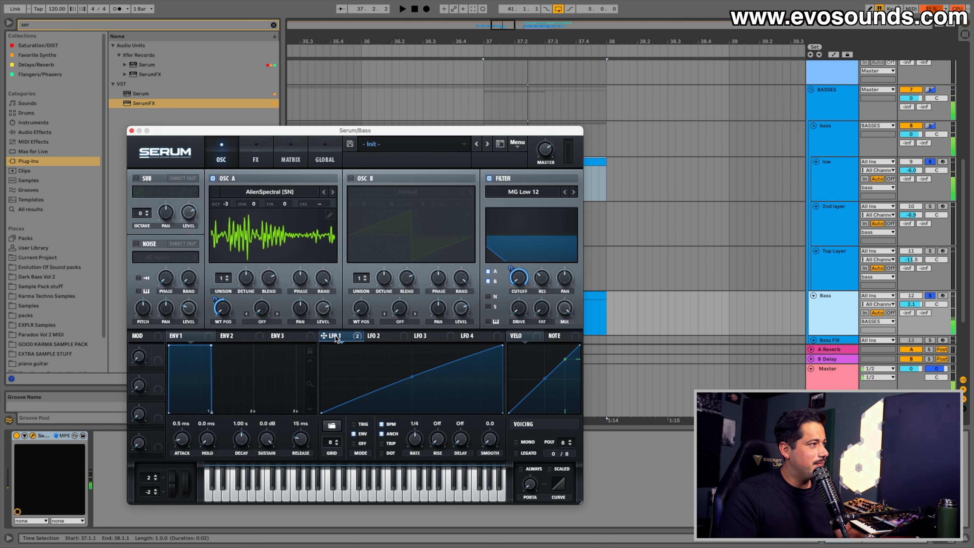
- Reduce LFO 1's modulation of the filter cutoff, and try further OSC A wavetables, ending with the digital FFT_Add_3rds
mouse_move(510, 269)
left_mouse_down()
mouse_move(505, 288)
mouse_move(513, 265)
left_mouse_up()
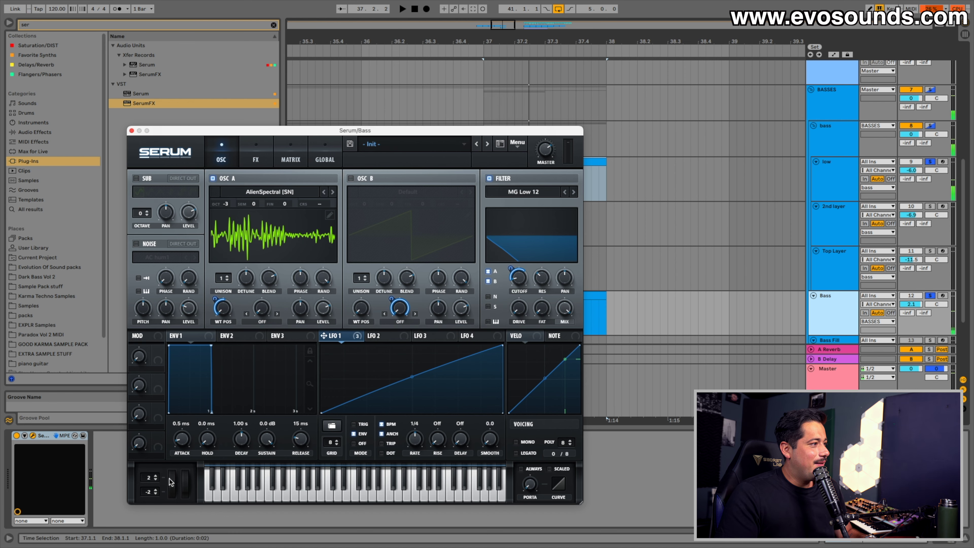
left_click(318, 191)
left_click(322, 192)
left_click(322, 191)
left_click(313, 193)
mouse_move(291, 215)
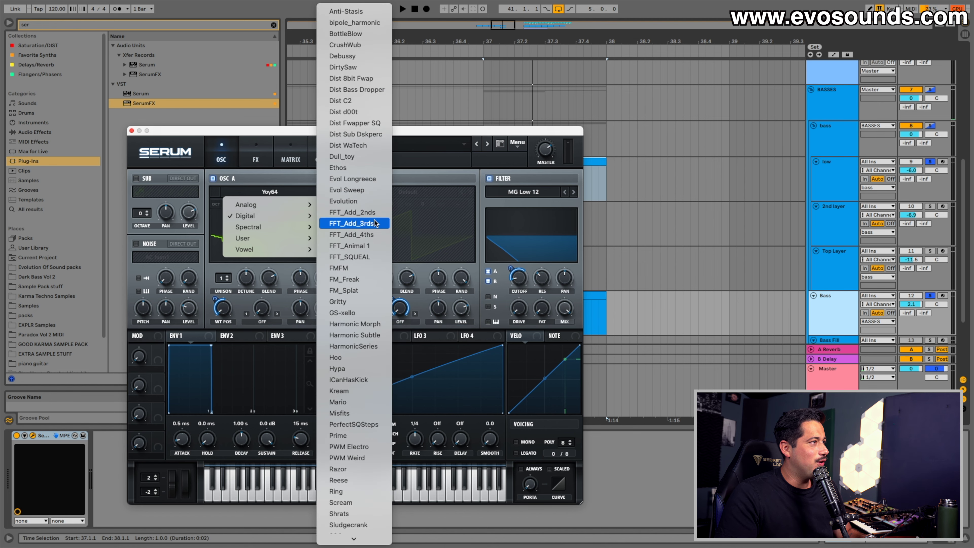
left_click(375, 220)
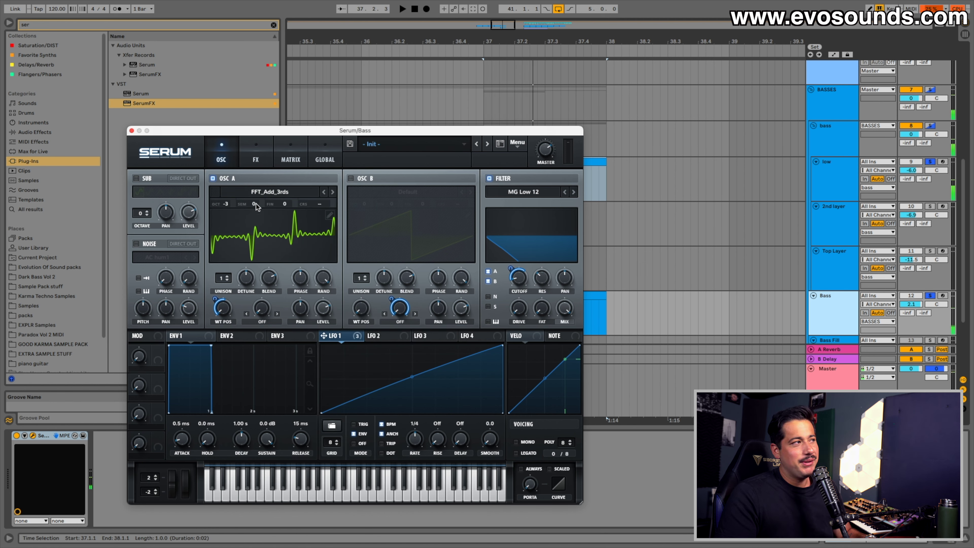
- Load the Basic Shapes wavetable into OSC A
left_click(254, 194)
mouse_move(250, 203)
left_click(346, 133)
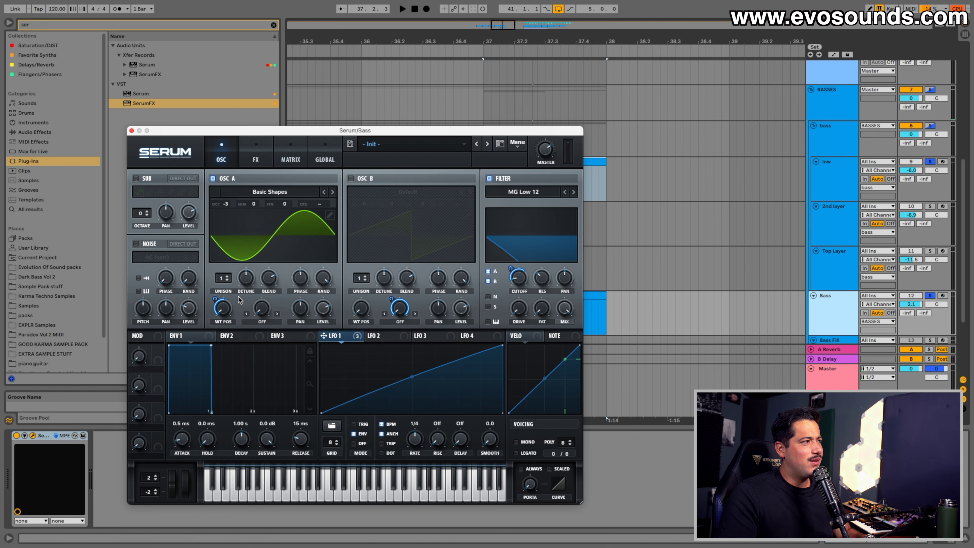
- Remove LFO 1's modulation from OSC A's wavetable position, raise the position to the square wave, and audition the bass
right_click(223, 303)
left_click(243, 344)
left_click_drag(226, 309, 232, 272)
key("space")
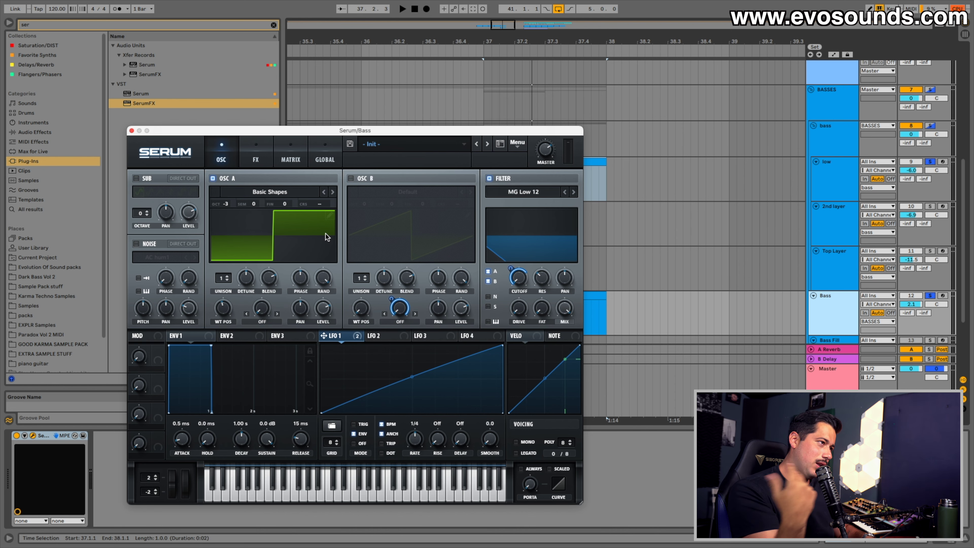
- Close the Bass track's Serum window, and select and solo the Lead track
left_click(131, 131)
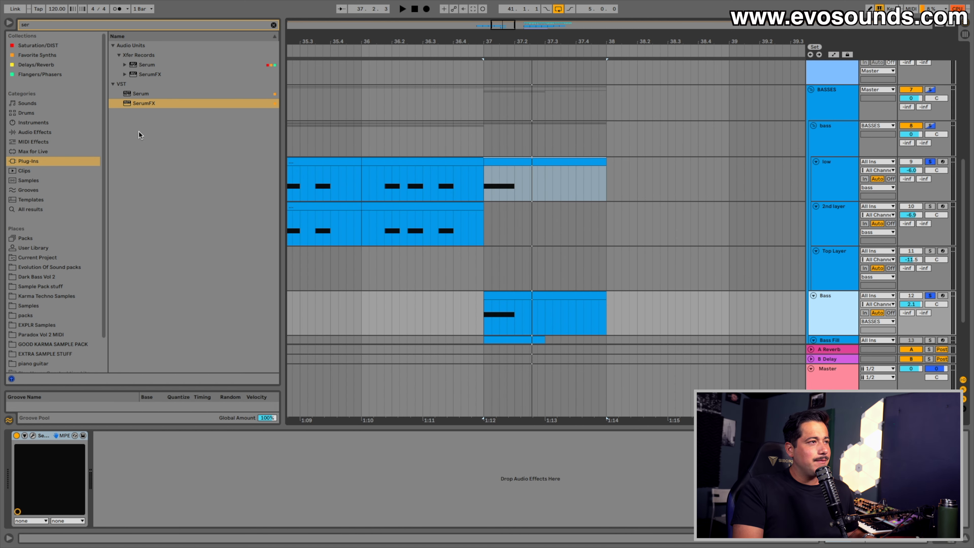
left_click_drag(502, 27, 516, 9)
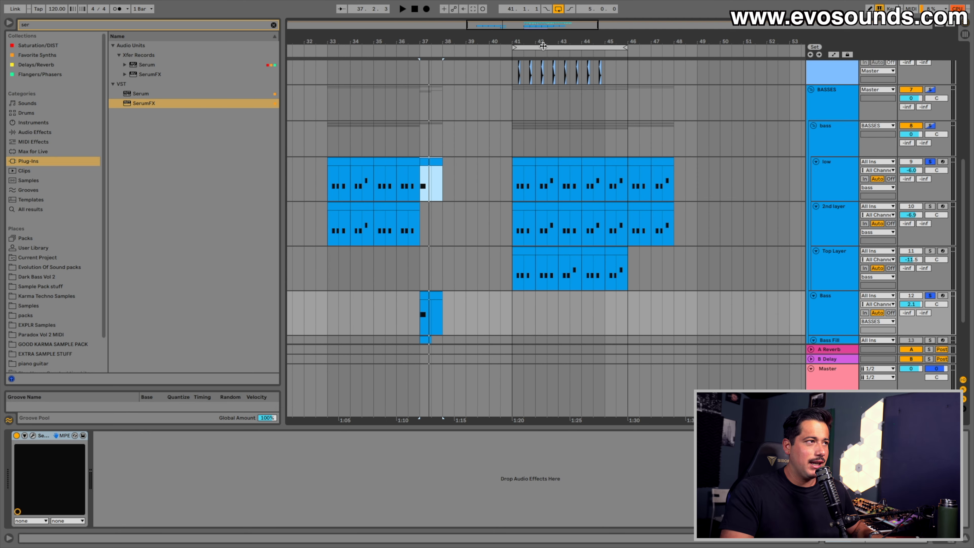
scroll(584, 248, "down", 5)
left_click(904, 286)
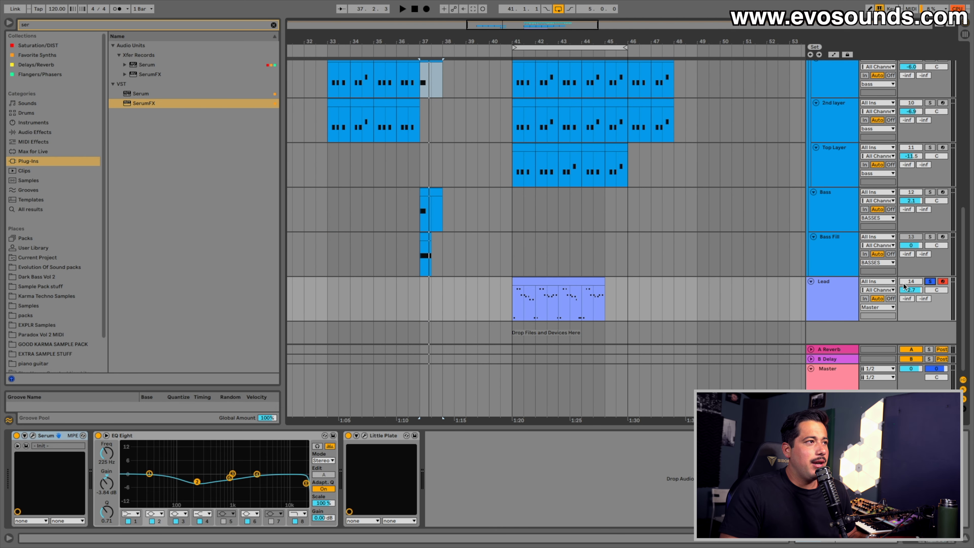
- Select the Lead clip at bar 41, and add the Endless Smile plug-in to the Lead track after Little Plate
left_click(536, 283)
left_click(274, 25)
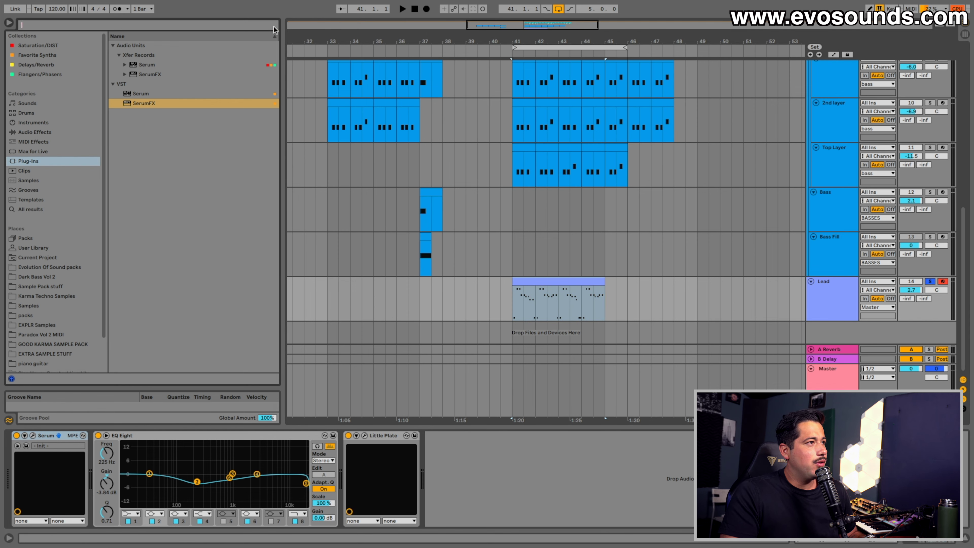
type("rever")
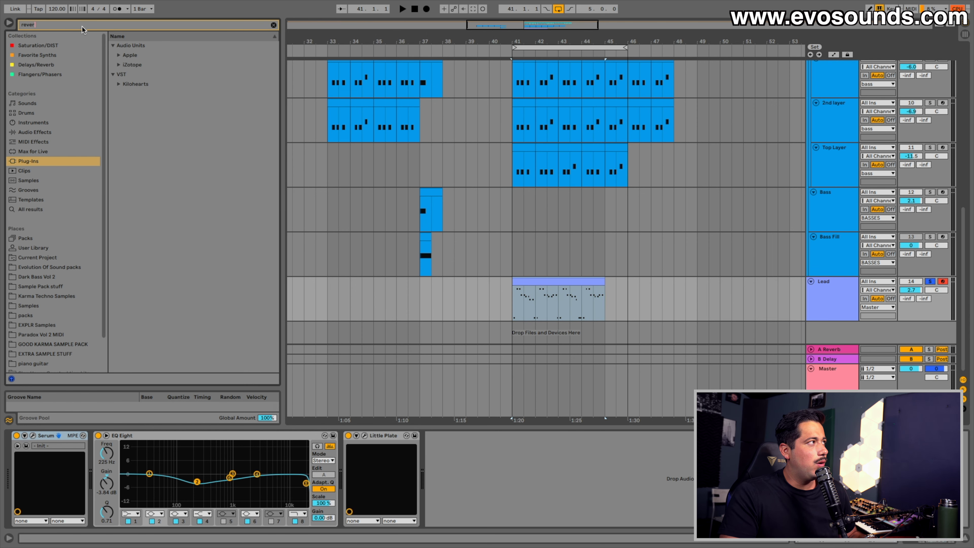
key("BackSpace")
key("BackSpace")
type("endle")
left_click_drag(150, 74, 173, 109)
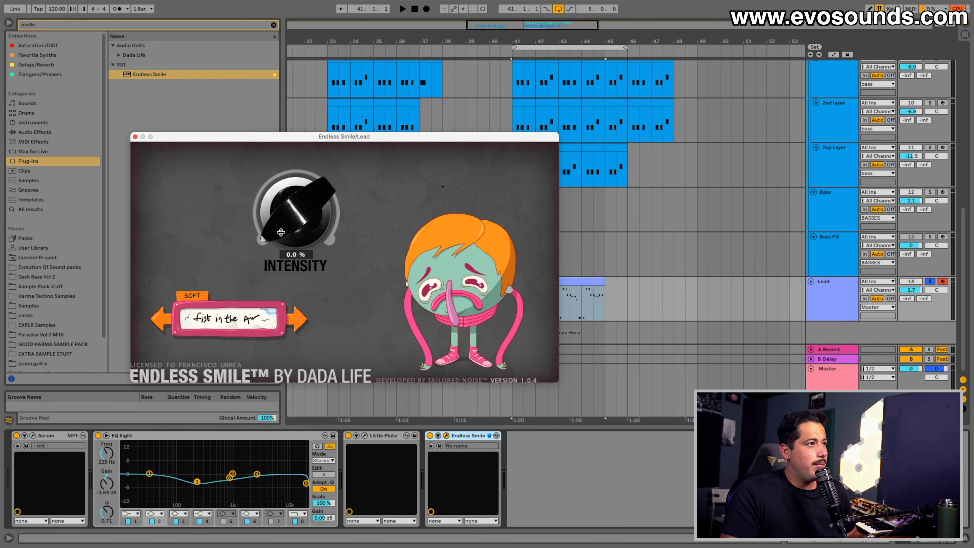
- Audition the lead while adjusting Endless Smile's Intensity, and close the plug-in window
key("space")
mouse_move(295, 228)
left_mouse_down()
mouse_move(295, 192)
mouse_move(295, 227)
mouse_move(273, 203)
mouse_move(289, 159)
mouse_move(284, 234)
left_mouse_up()
key("space")
left_click(135, 137)
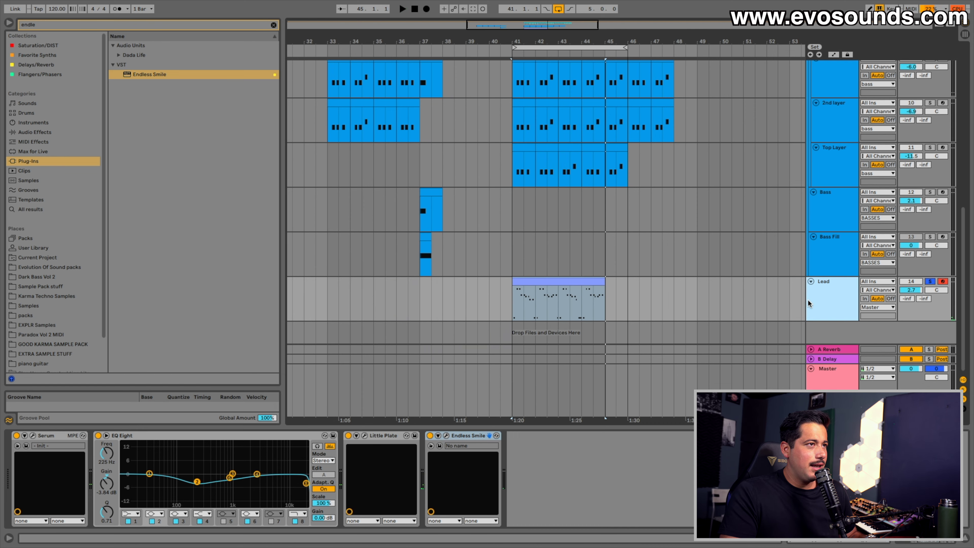
- Add an audio track below Lead and set its input to Resampling
key("ctrl+t")
left_click(887, 304)
left_click(889, 320)
left_click_drag(526, 25, 527, 50)
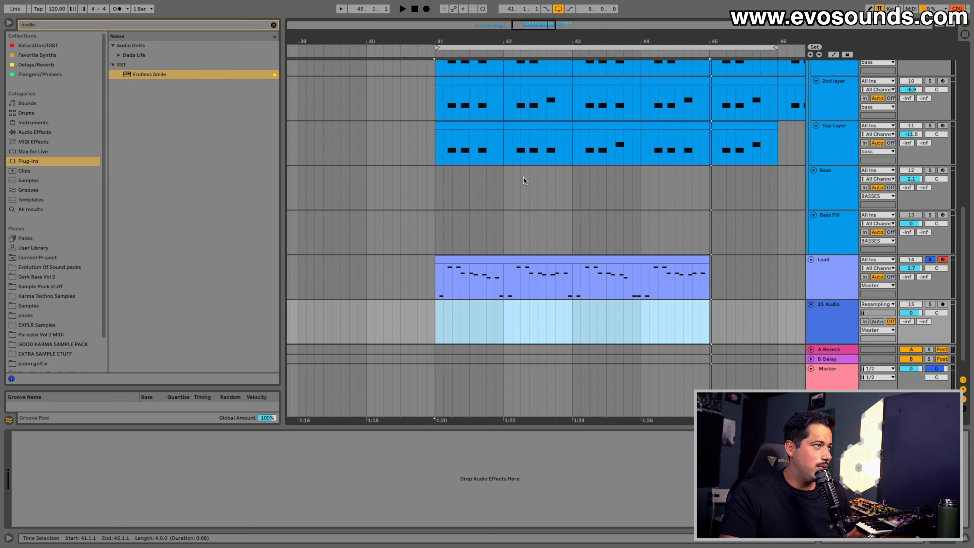
- Reopen Endless Smile on the Lead track, set its Intensity to 97%, and close the window
left_click(529, 262)
left_click(447, 436)
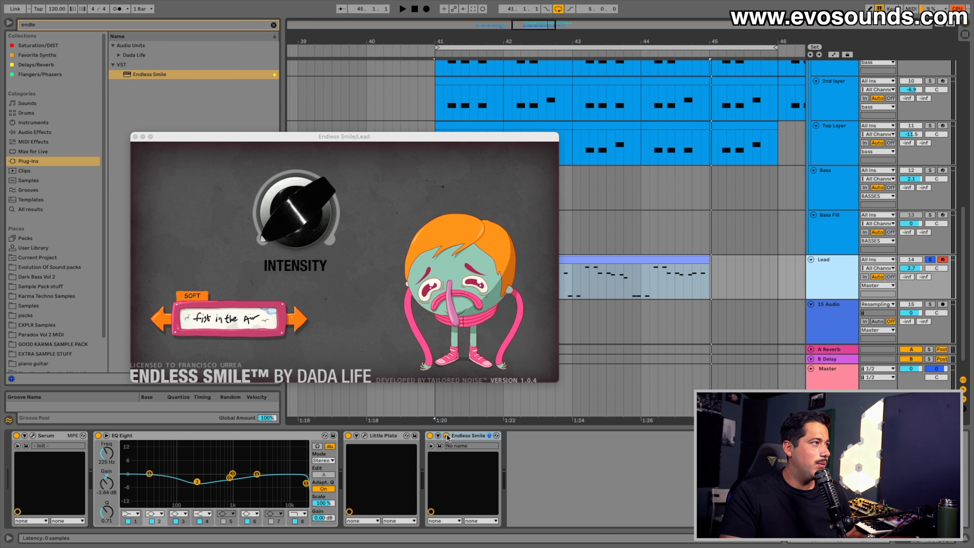
left_click_drag(277, 206, 284, 222)
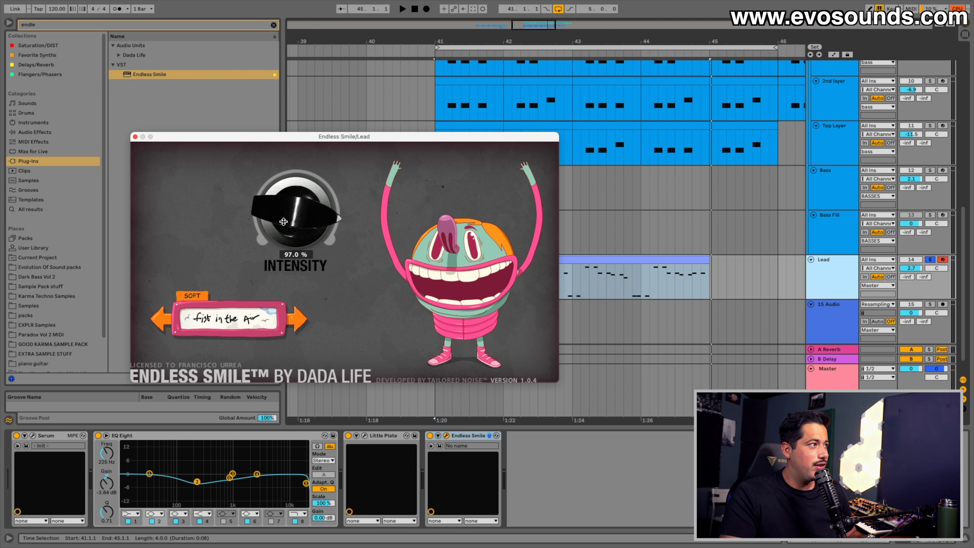
left_click(135, 137)
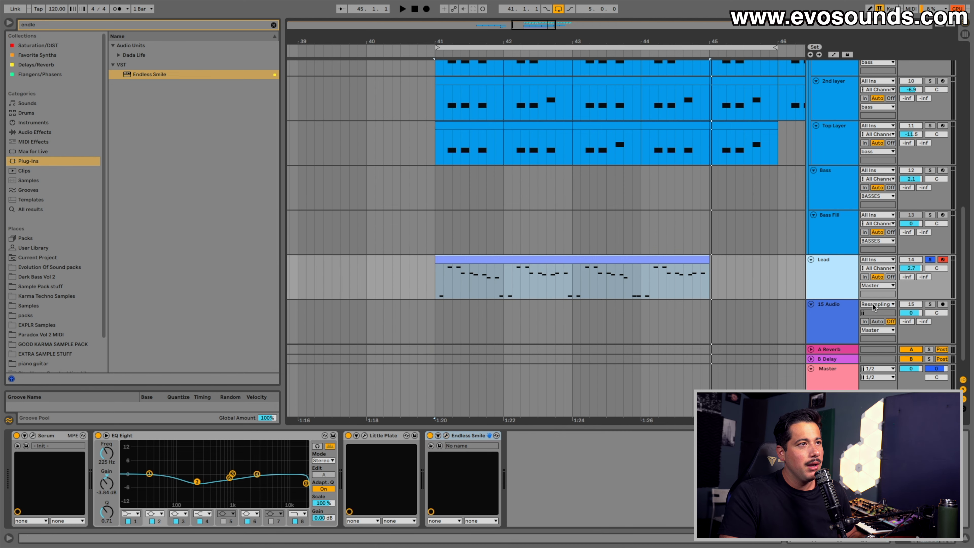
- Resample the lead onto the new audio track from bar 41, and remove Endless Smile from the Lead track
left_click(944, 306)
left_click(443, 318)
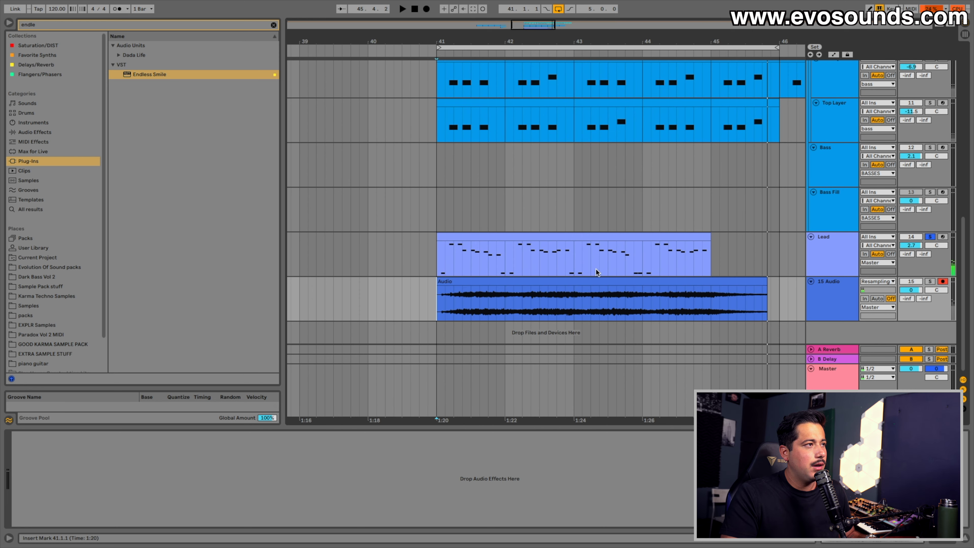
left_click(829, 252)
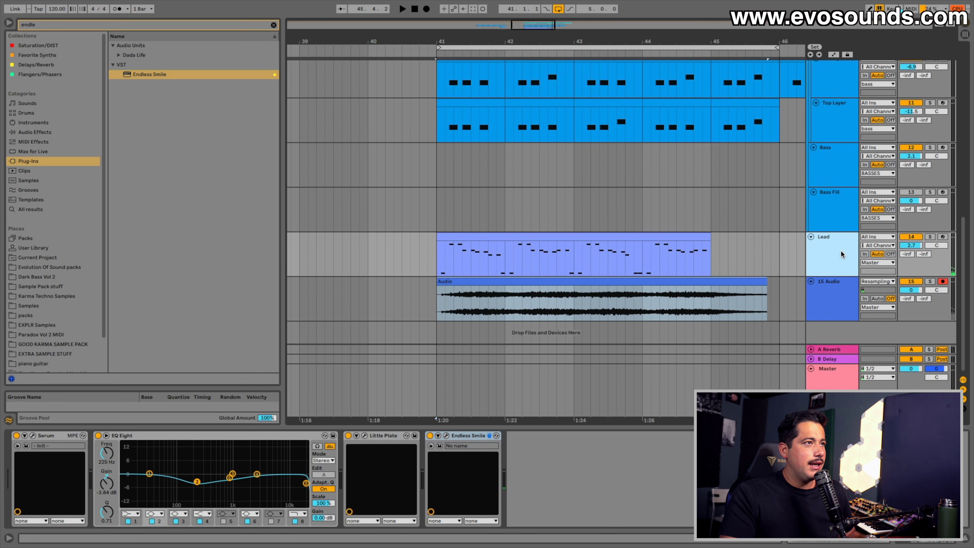
key("Delete")
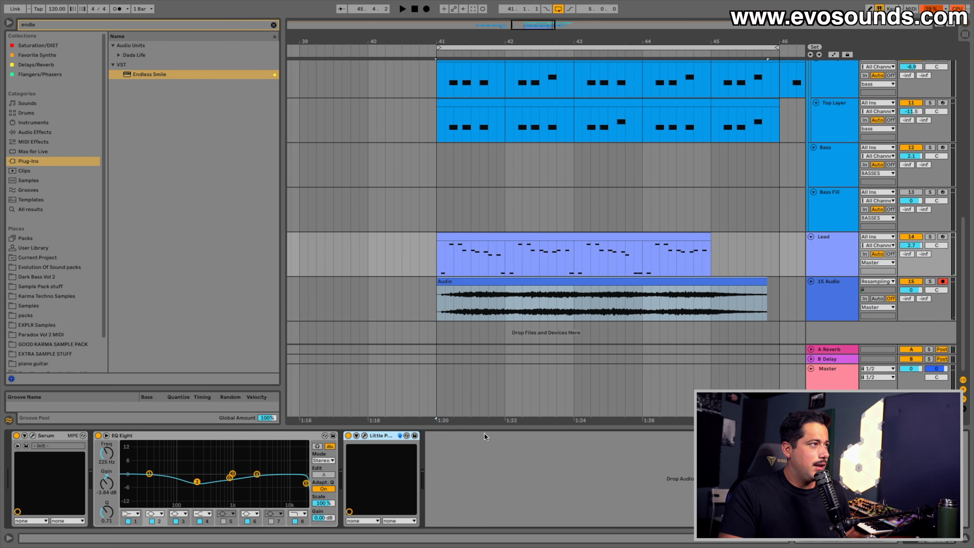
- Trim the start of the resampled audio to 41.1.3, and cut out the section from 41.1.4 to 41.2.1
left_click_drag(535, 28, 532, 46)
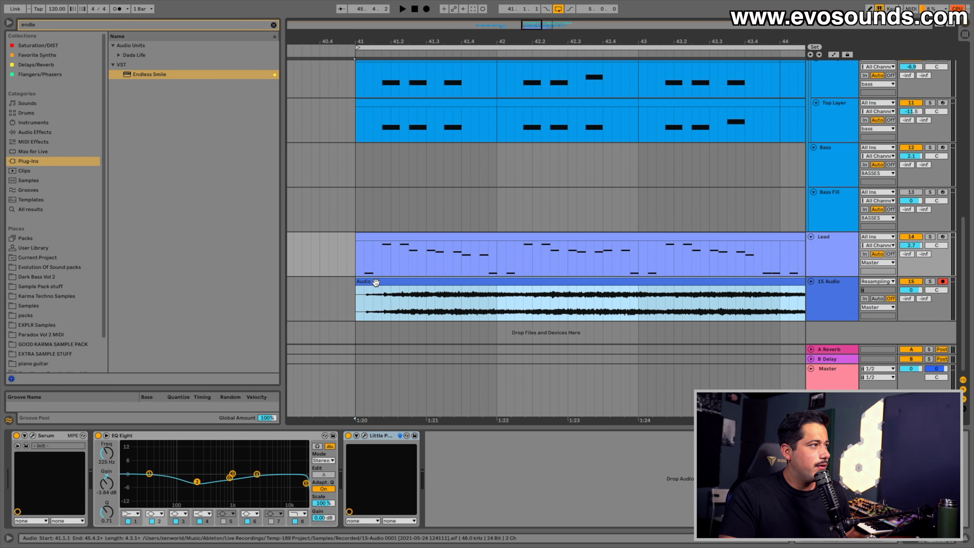
left_click_drag(357, 282, 372, 281)
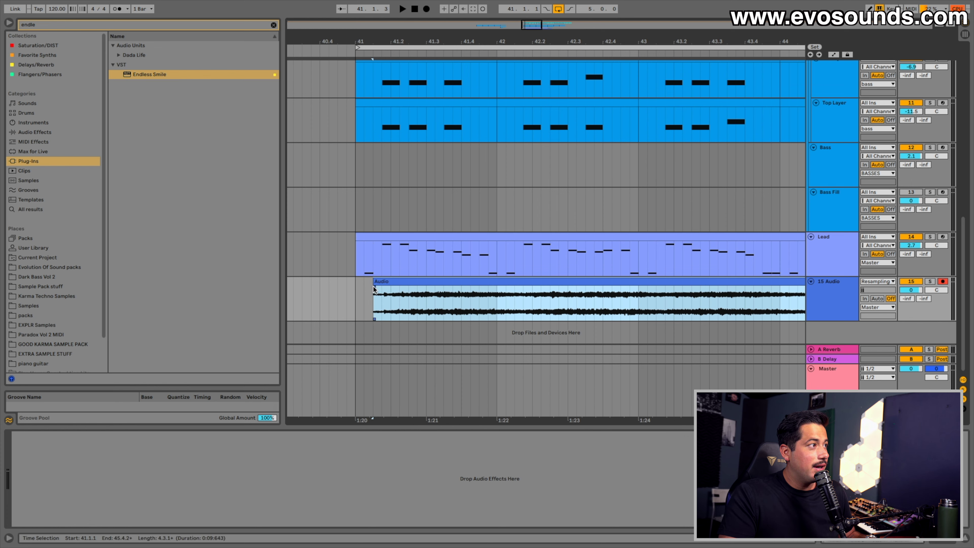
left_click(379, 283)
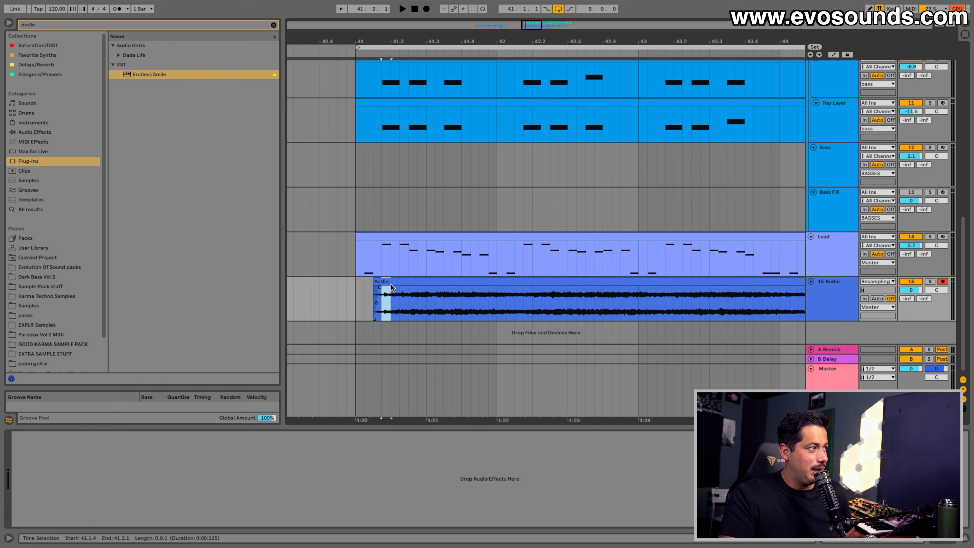
key("super+e")
key("Delete")
- Solo the Lead and resampled audio tracks, and audition them together from bar 41
left_click(371, 269)
key("space")
key("space")
left_click(930, 237)
left_click(357, 256)
key("space")
key("space")
left_click(927, 282)
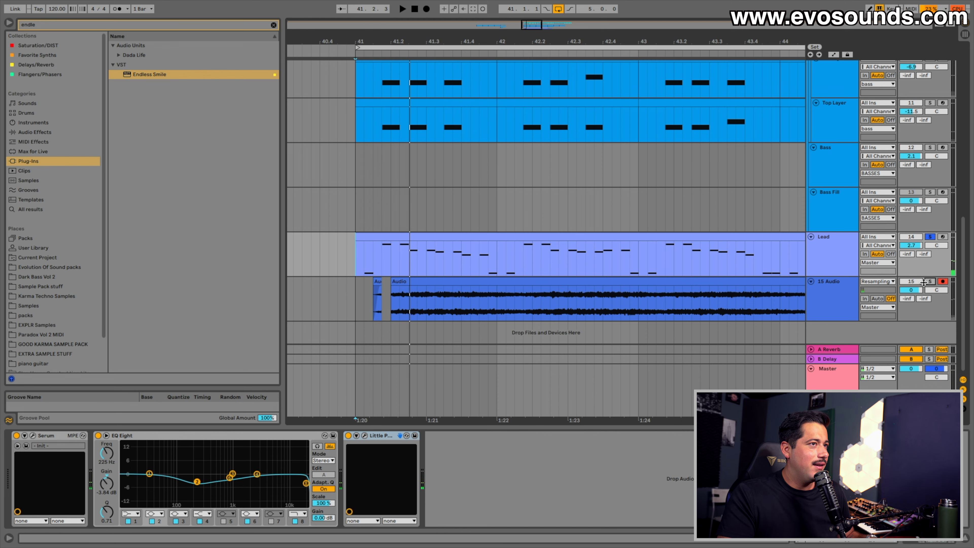
left_click(930, 282)
key("space")
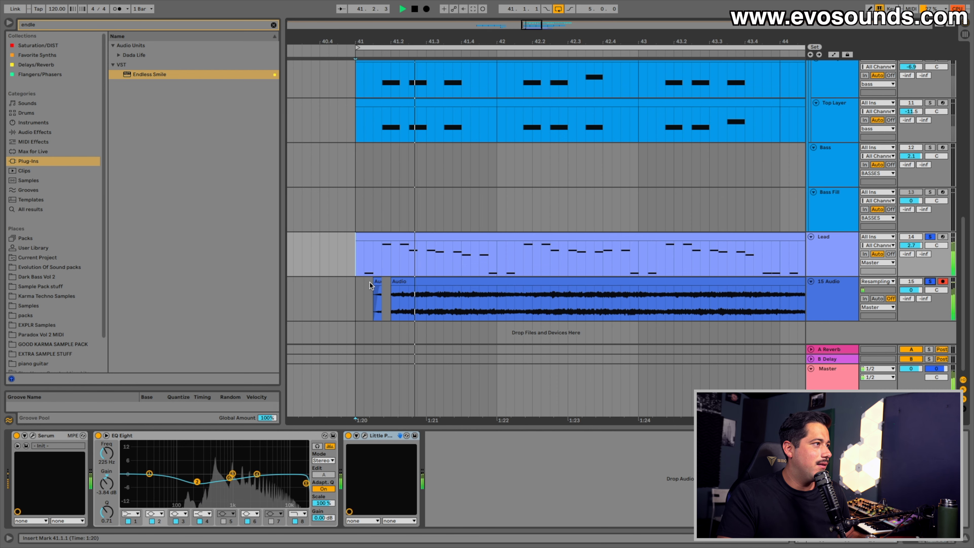
- Stop playback and cut out the section of the resampled audio from 41.2.2 to 41.2.3
left_click(393, 288)
key("space")
left_click_drag(400, 288, 408, 289)
key("Delete")
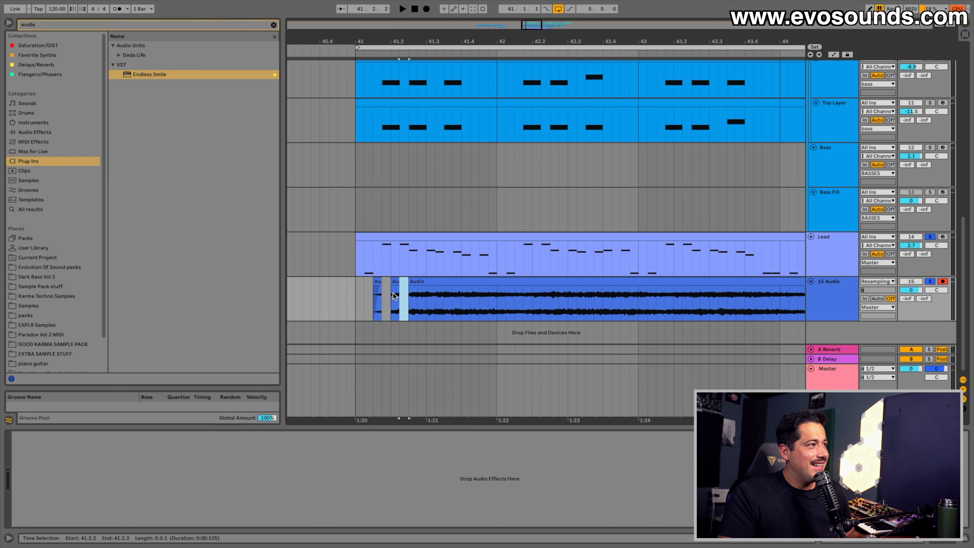
left_click_drag(524, 30, 526, 72)
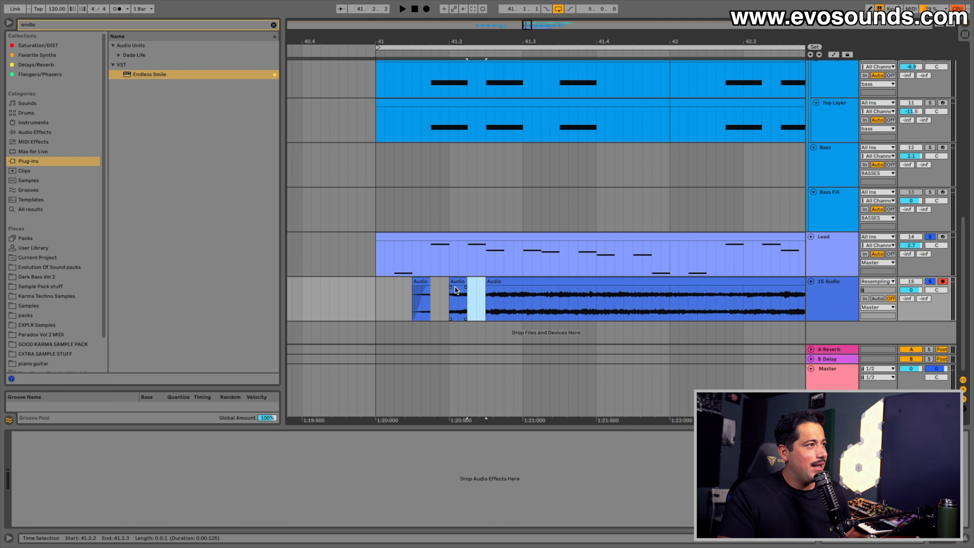